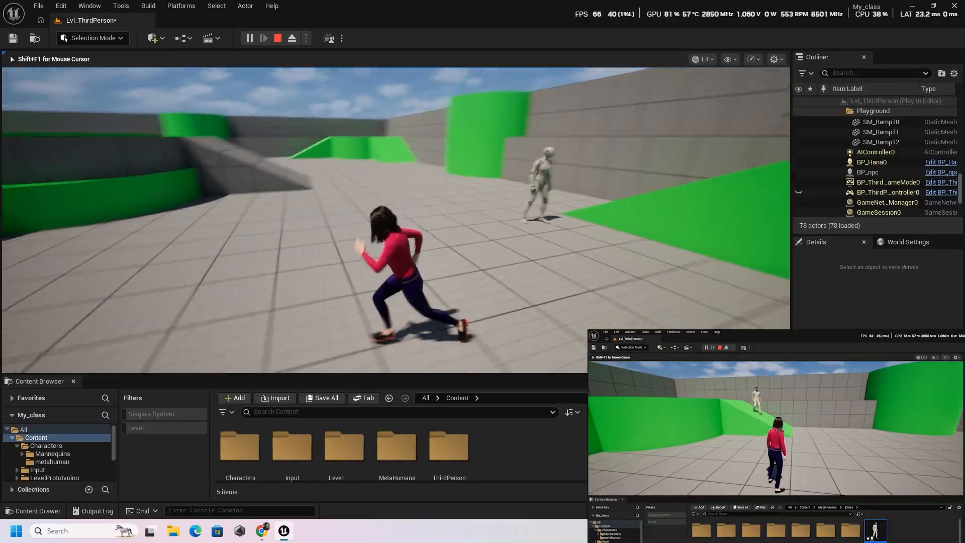
- Run the player character around the level near the NPC and end the play session
key(w)
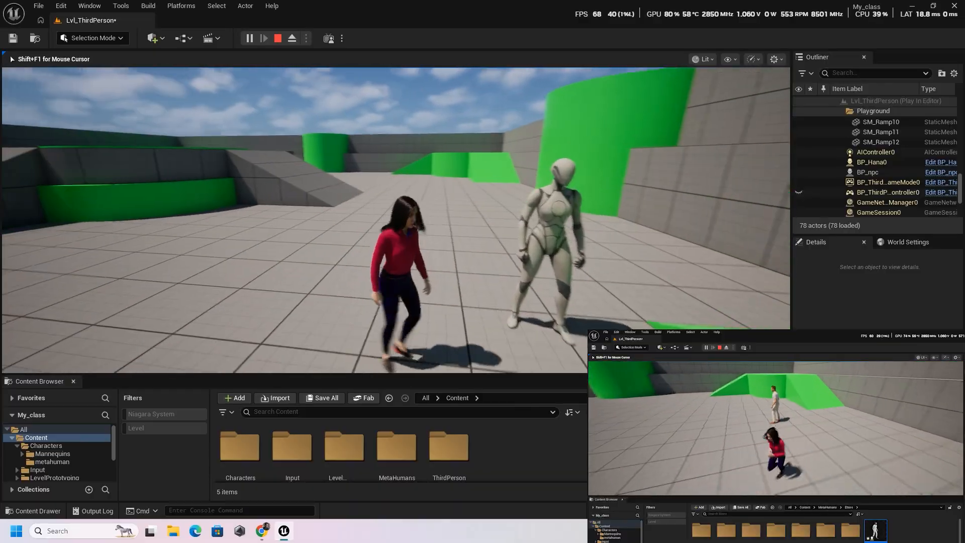
key(w)
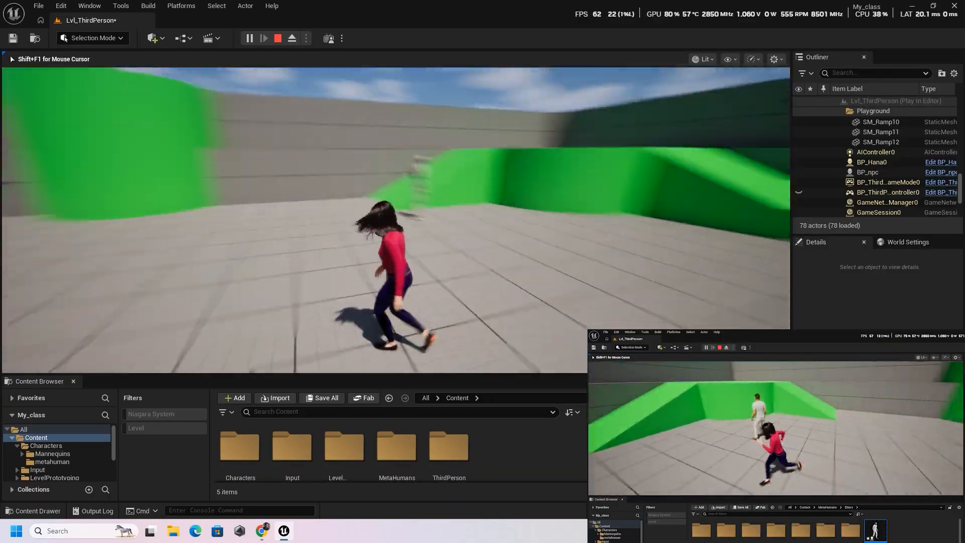
key(w)
key(w)
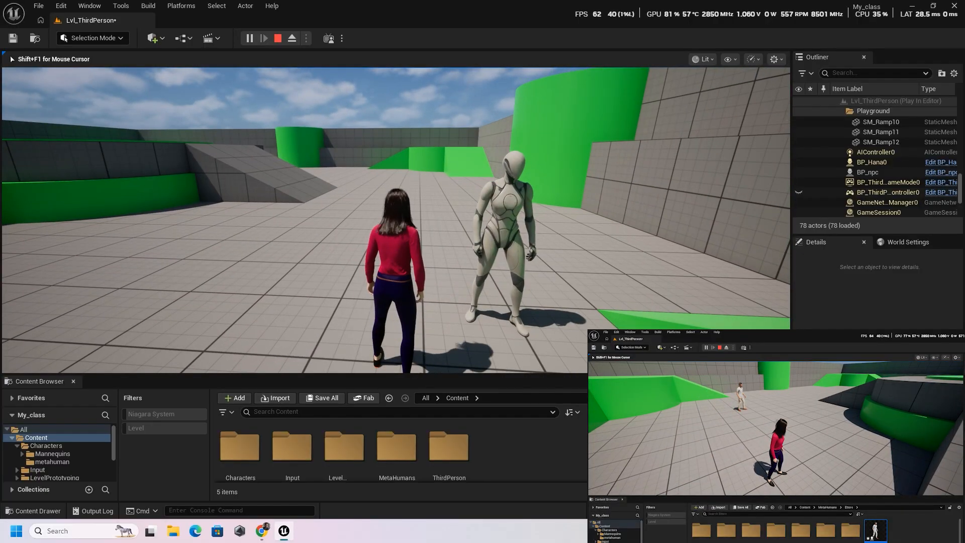
key(w)
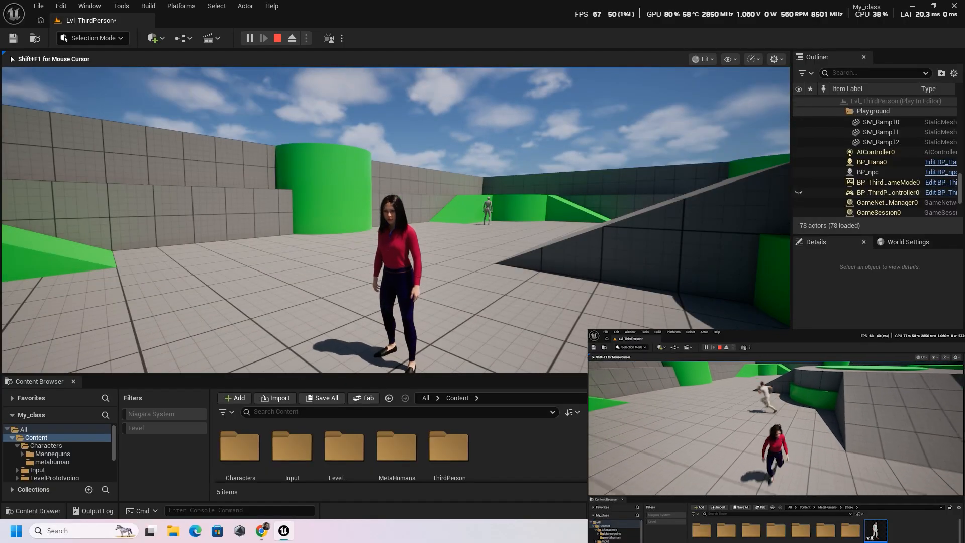
key(Escape)
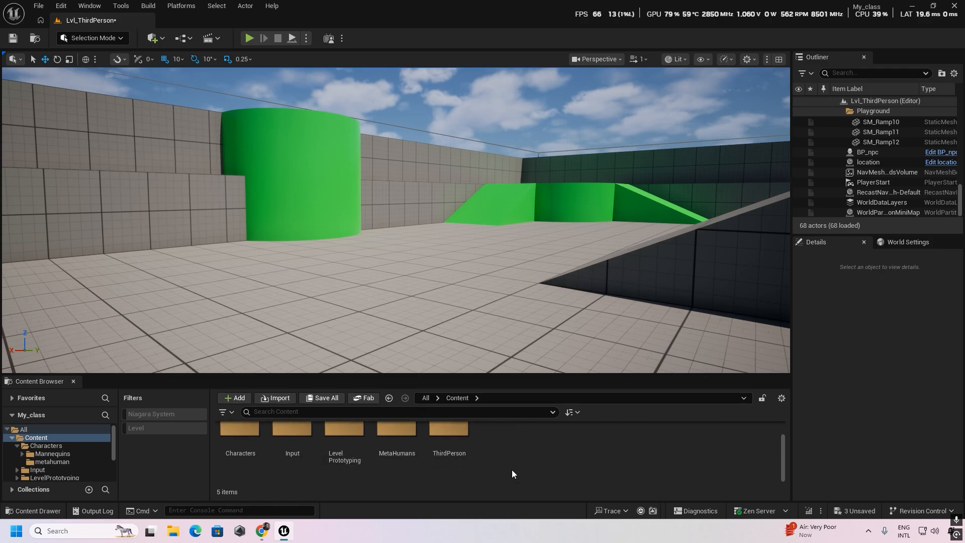
- Open the Blueprints folder inside ThirdPerson and enlarge the asset browsing area
scroll(552, 445, down, 1)
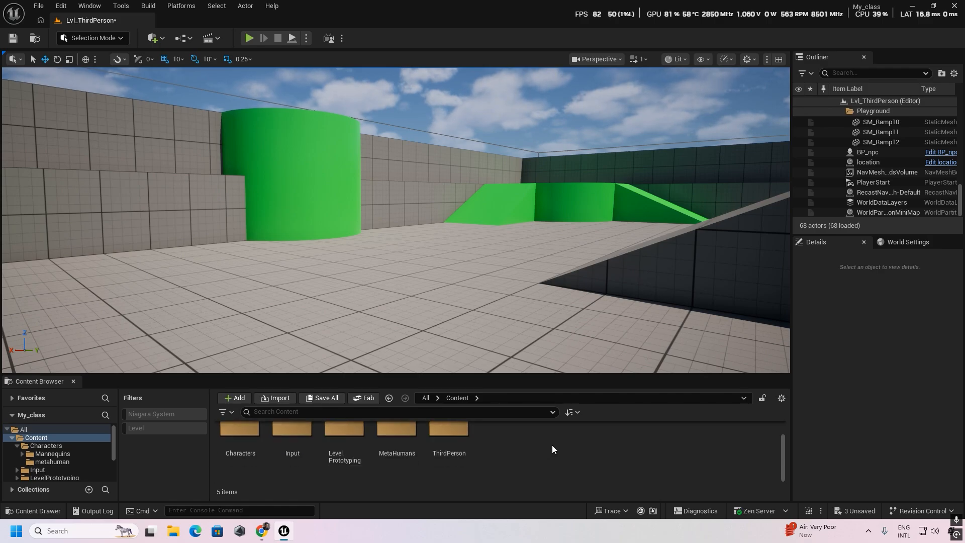
scroll(456, 442, up, 1)
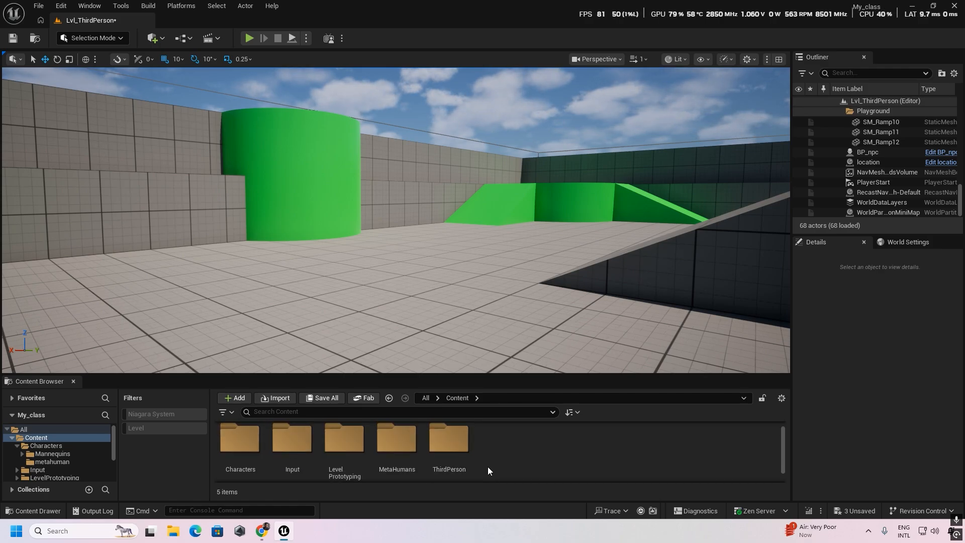
double_click(454, 450)
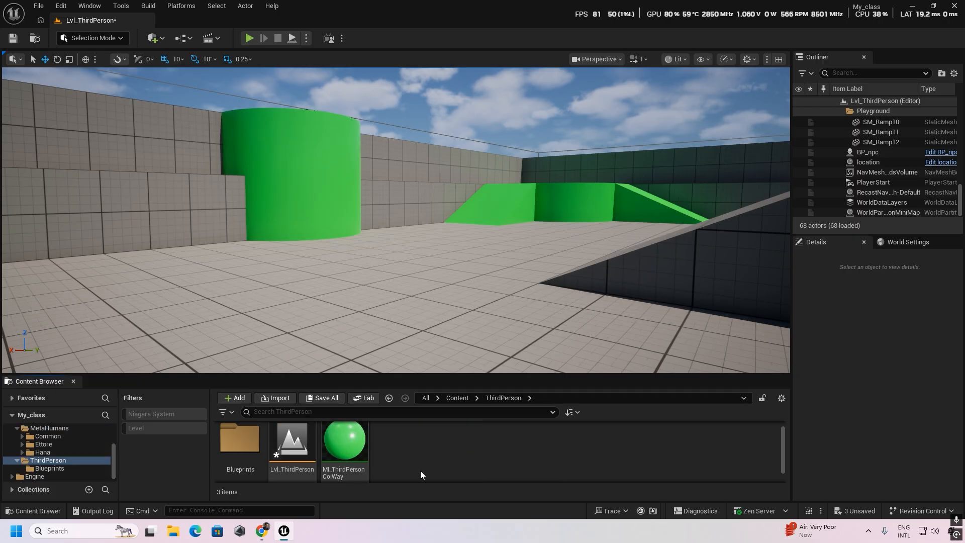
double_click(240, 450)
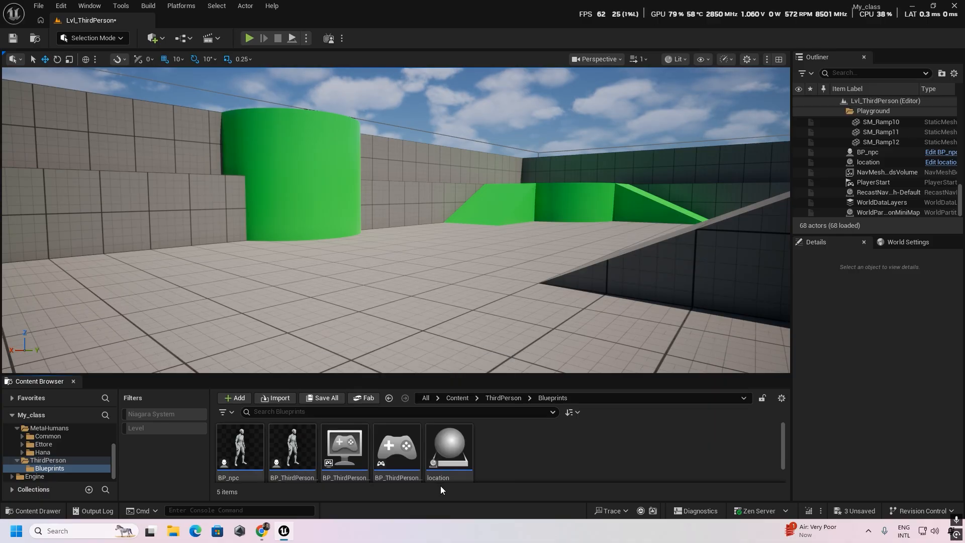
drag(342, 381, 342, 357)
- Duplicate the BP_ThirdPersonCharacter blueprint and name the copy BP_NPC_meta
click(292, 428)
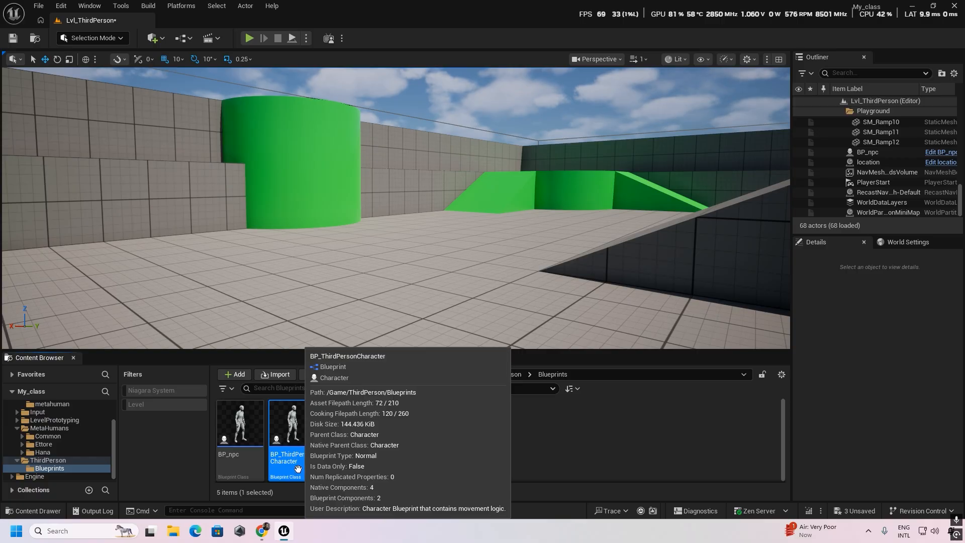
key(ctrl+d)
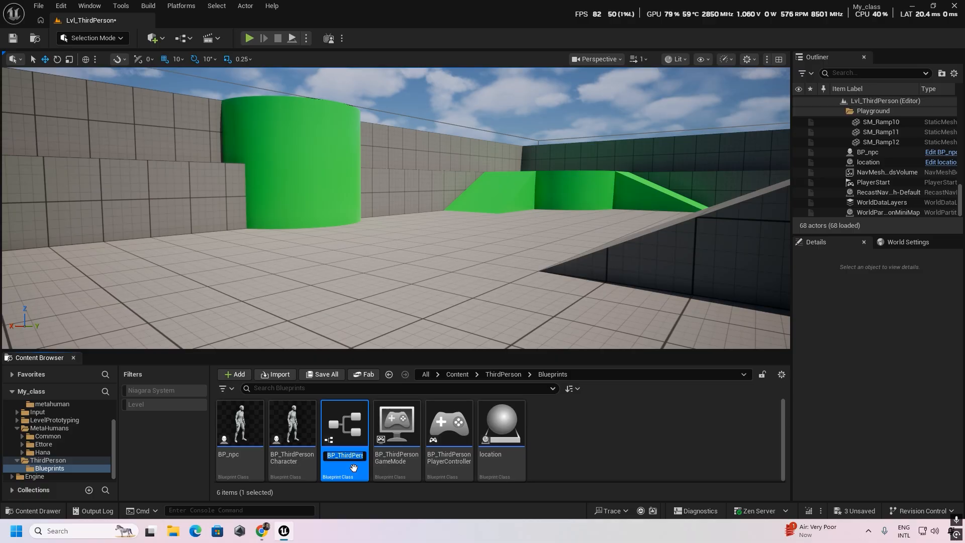
text(BP)
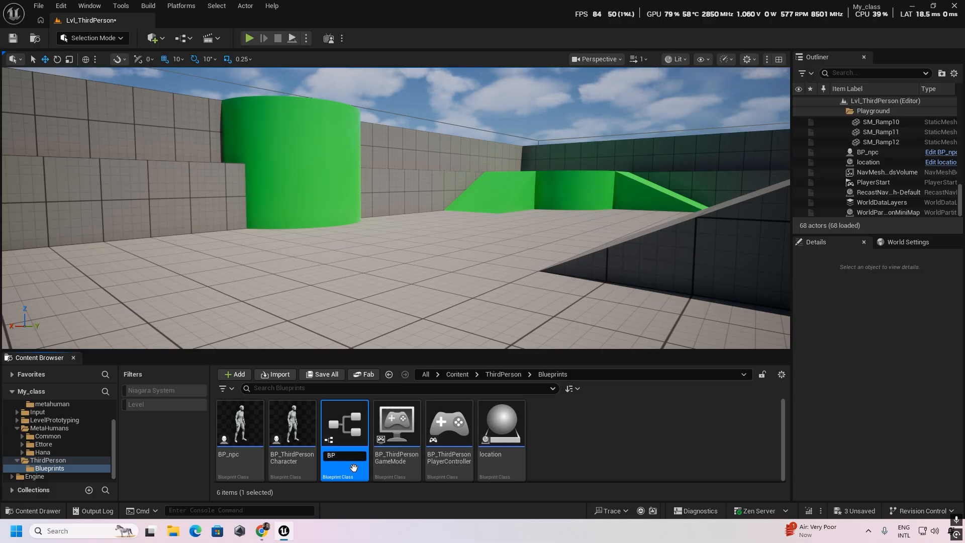
text(_AI)
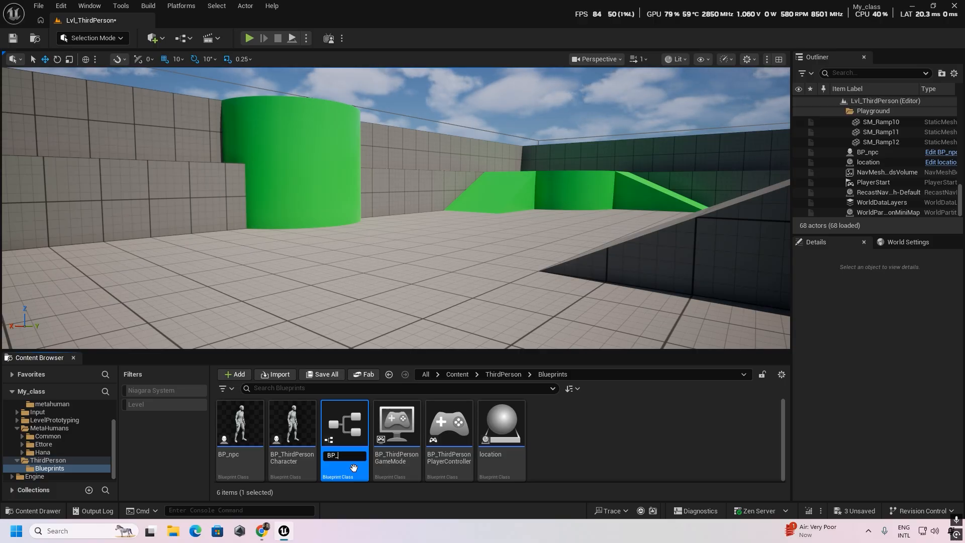
text(PC)
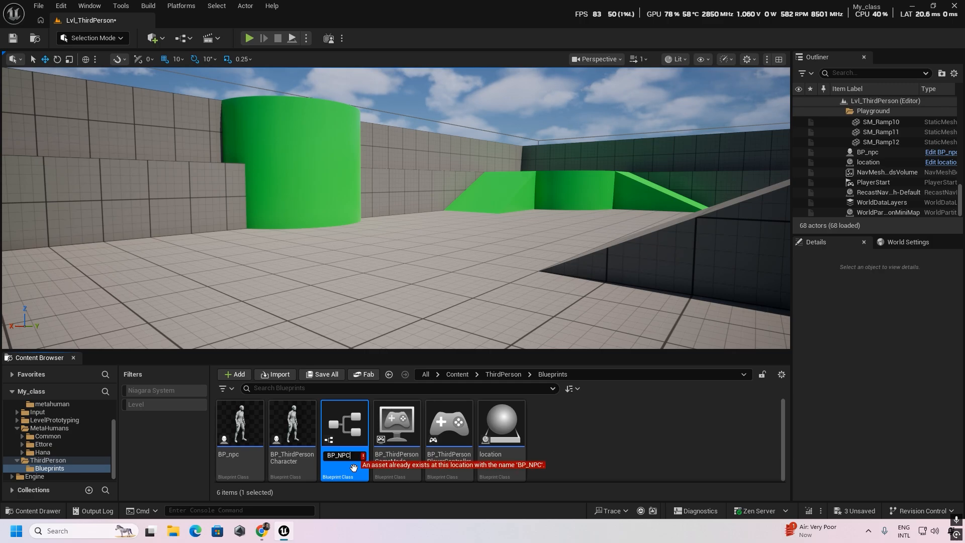
text(_)
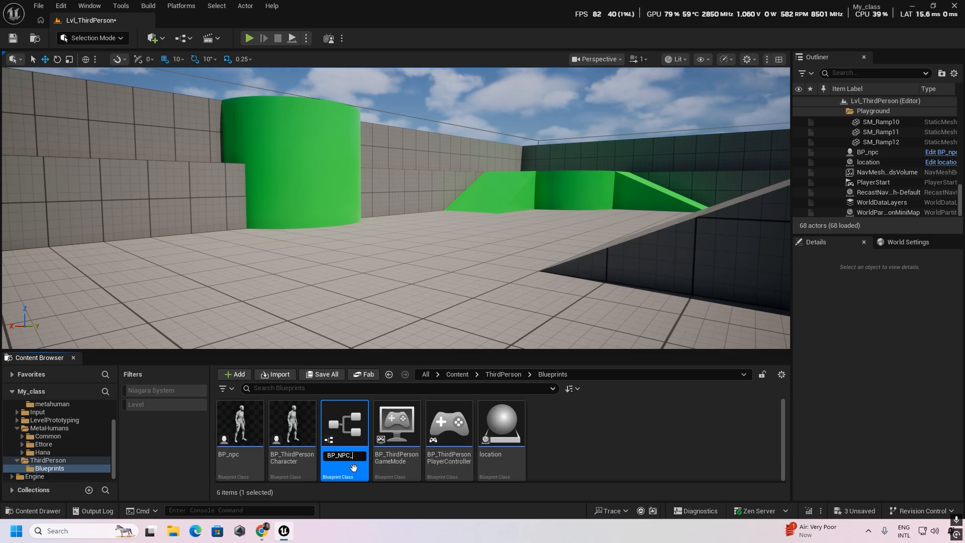
text(meta)
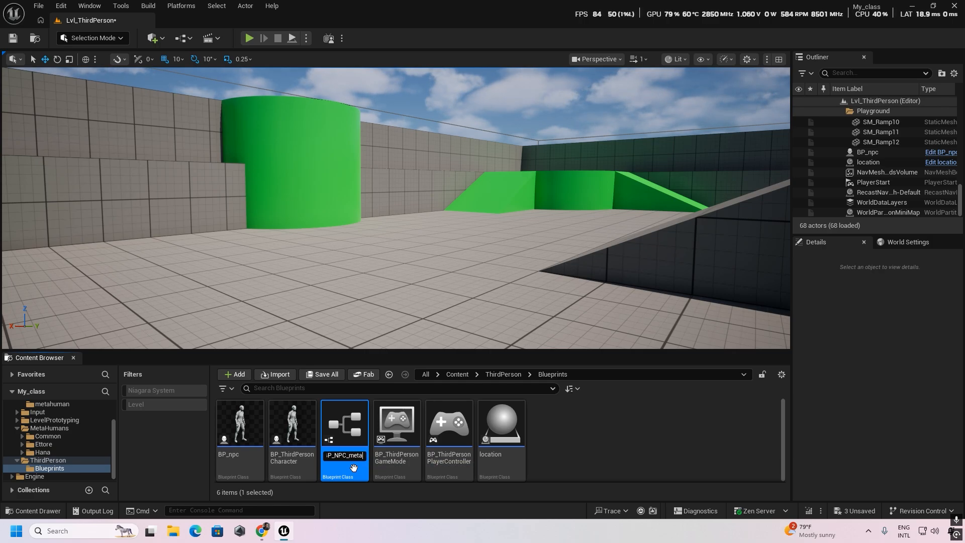
key(Return)
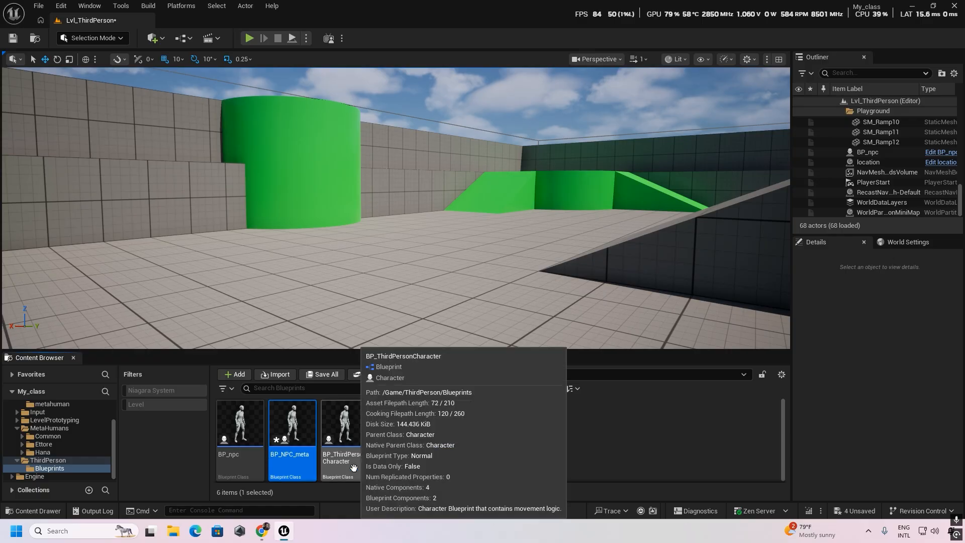
- Delete the CameraBoom and FollowCamera components from the BP_NPC_meta blueprint, compile it and close its editor
double_click(294, 433)
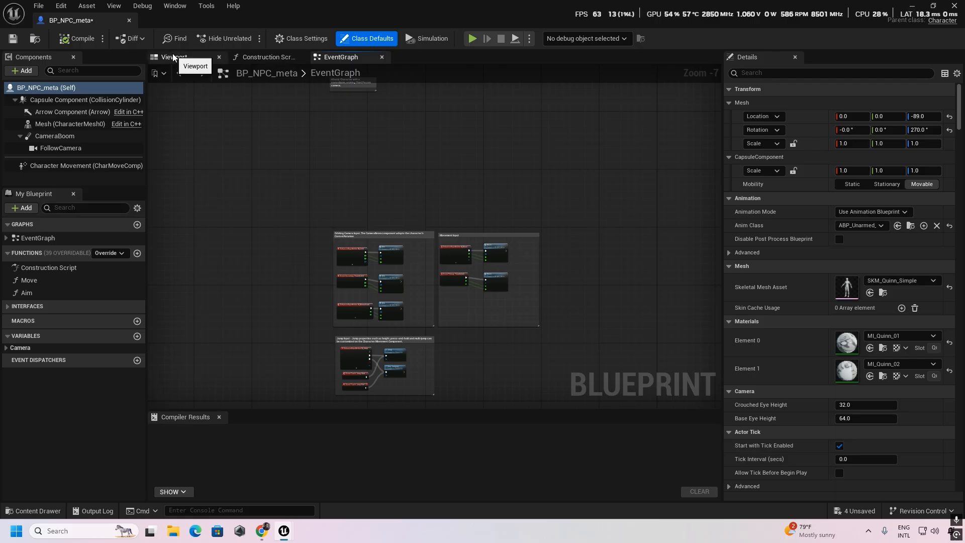
click(177, 58)
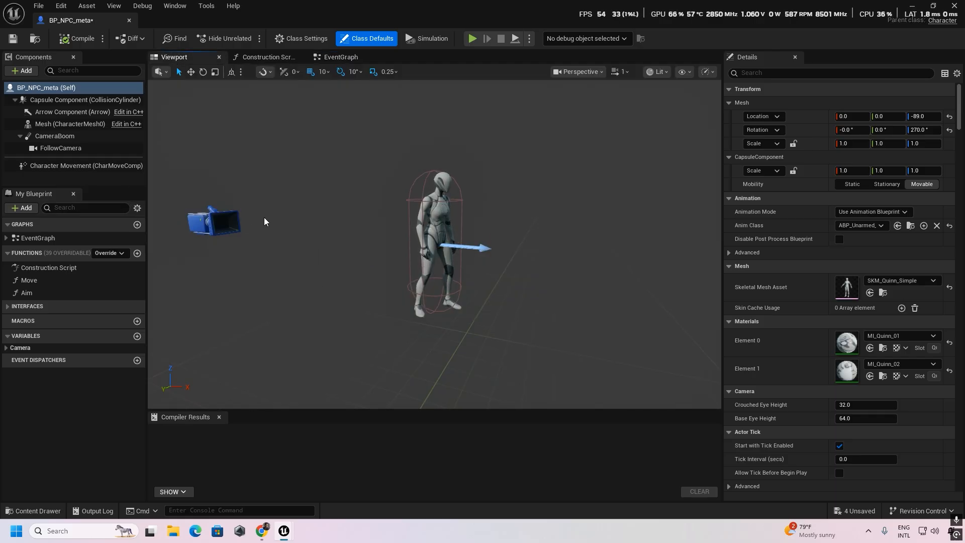
click(76, 148)
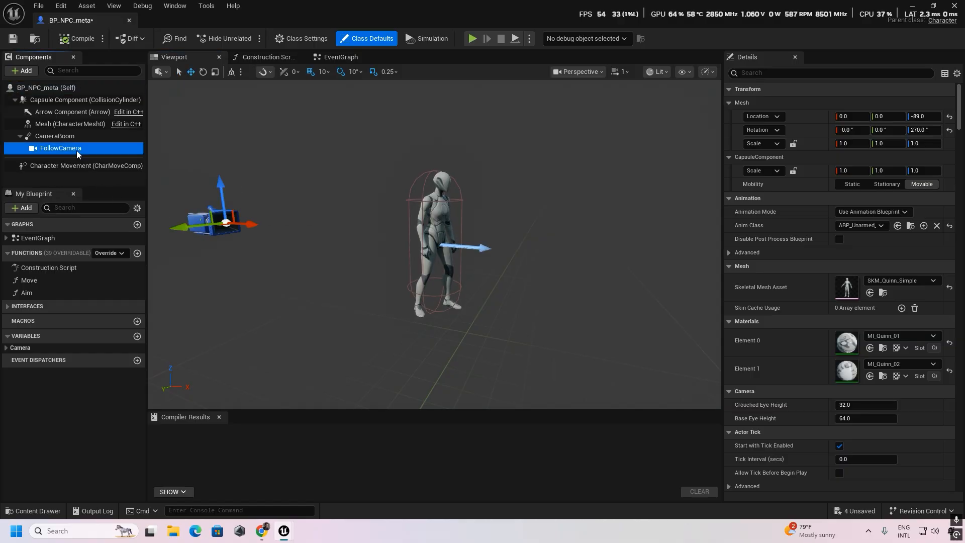
click(67, 136)
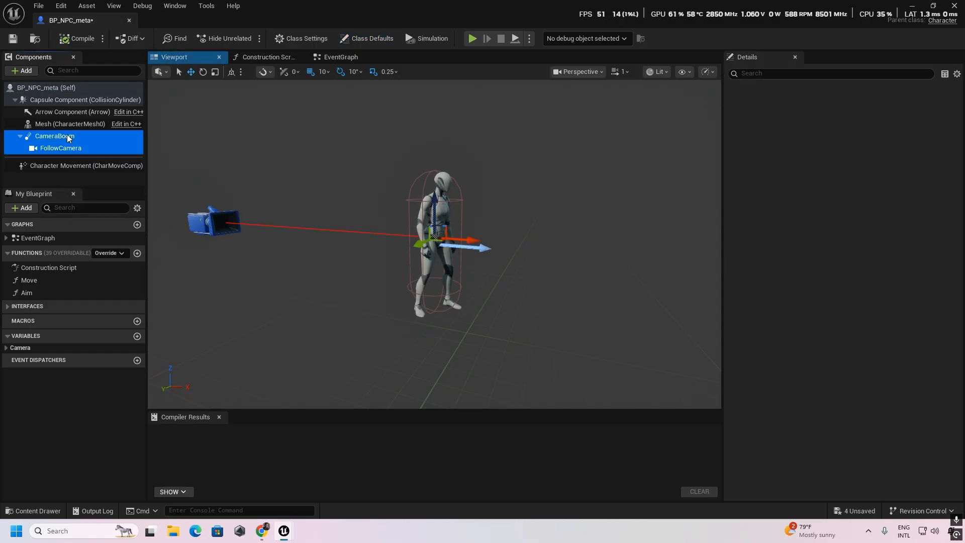
key(Delete)
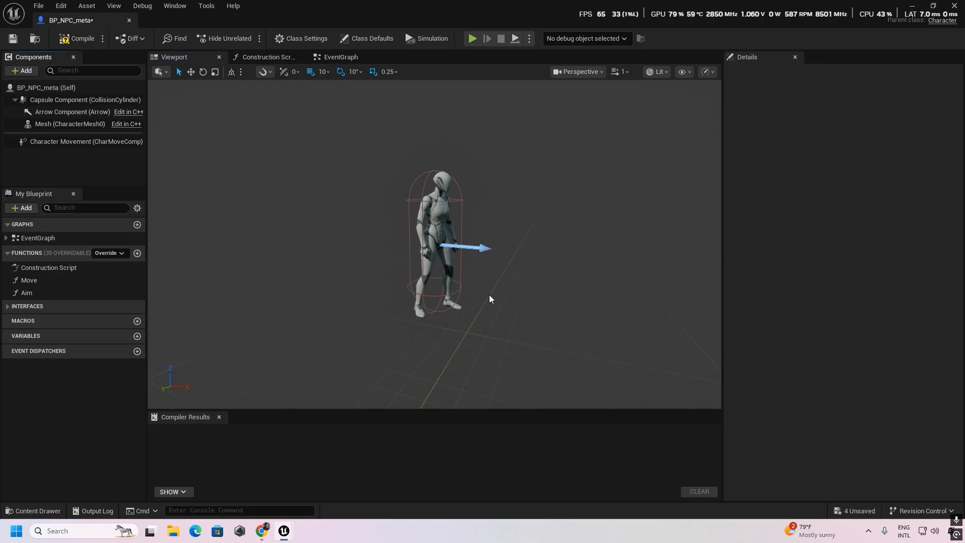
click(77, 38)
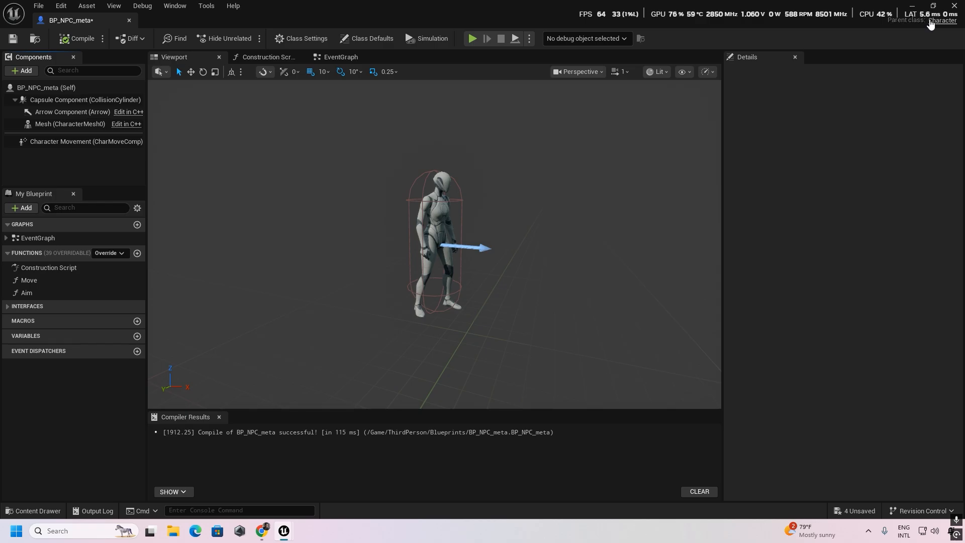
click(953, 8)
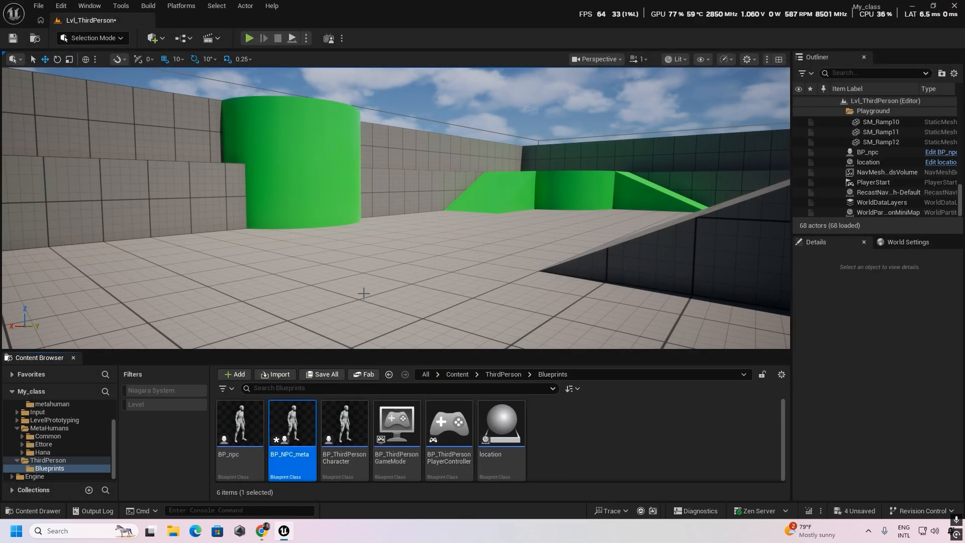
- Open Quixel Bridge and accept the Content License Agreement to get the Unreal Unlimited plan
click(159, 40)
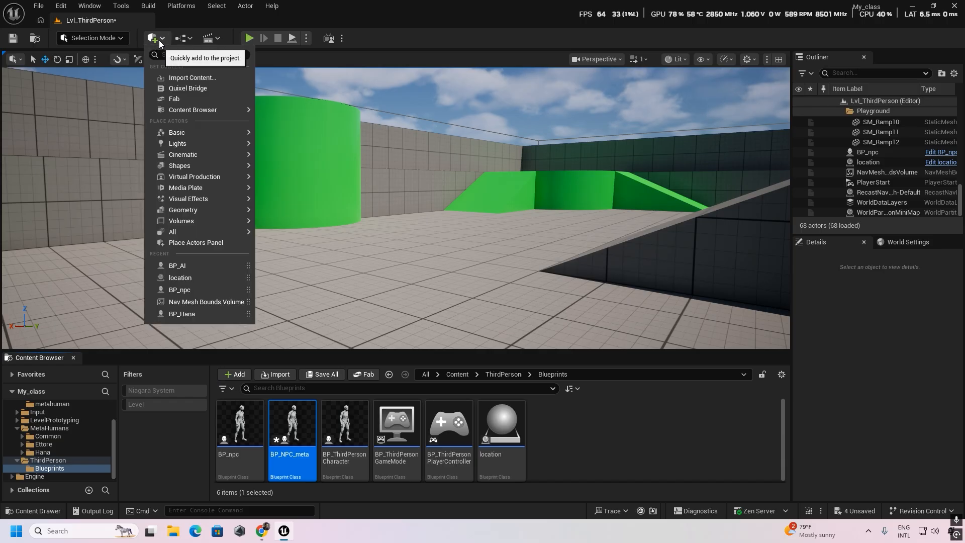
click(198, 89)
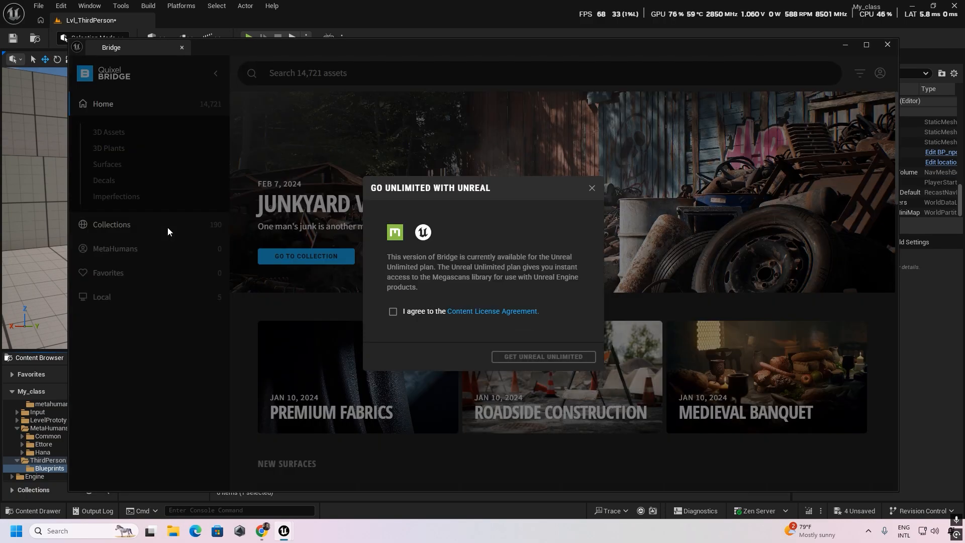
click(393, 312)
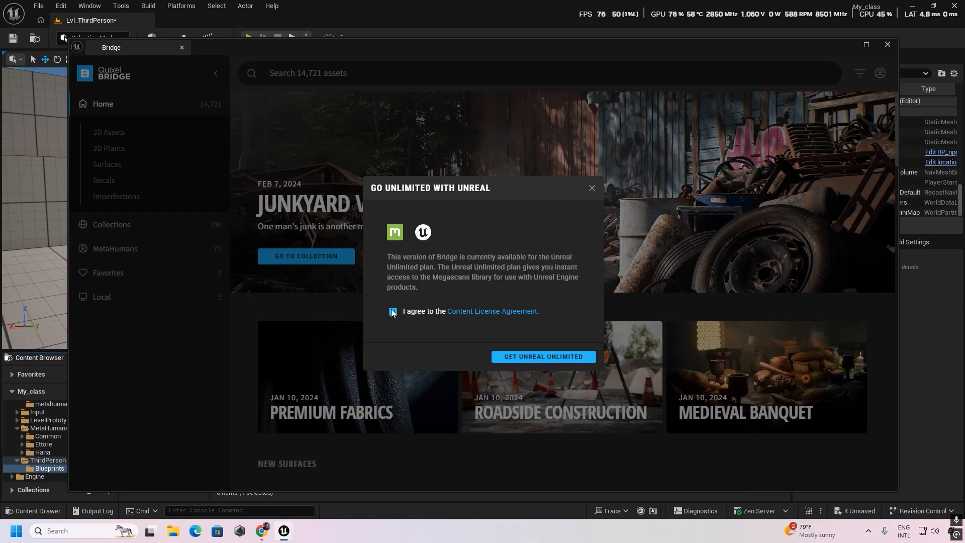
click(528, 357)
click(561, 332)
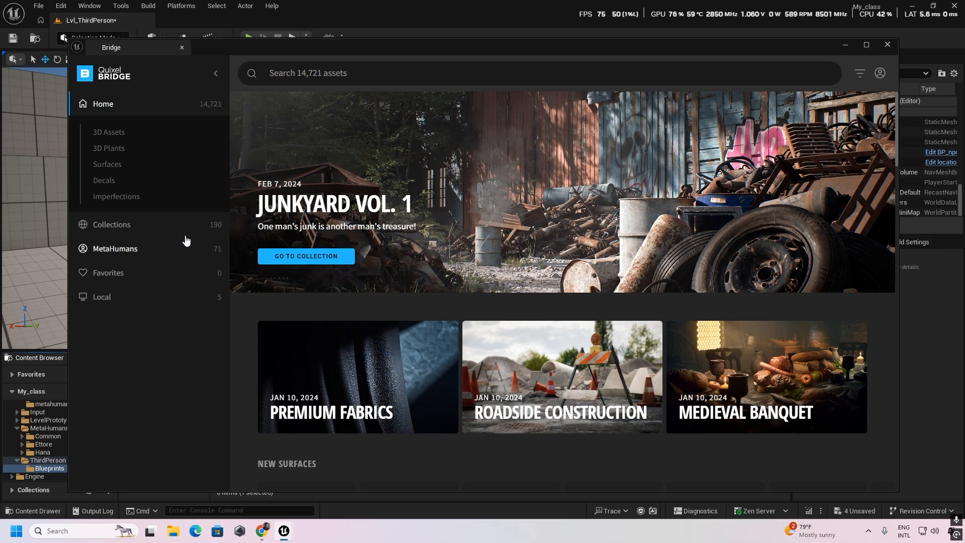
- Import the downloaded Ettore MetaHuman from Bridge's local MetaHumans into the project and close Bridge
click(119, 248)
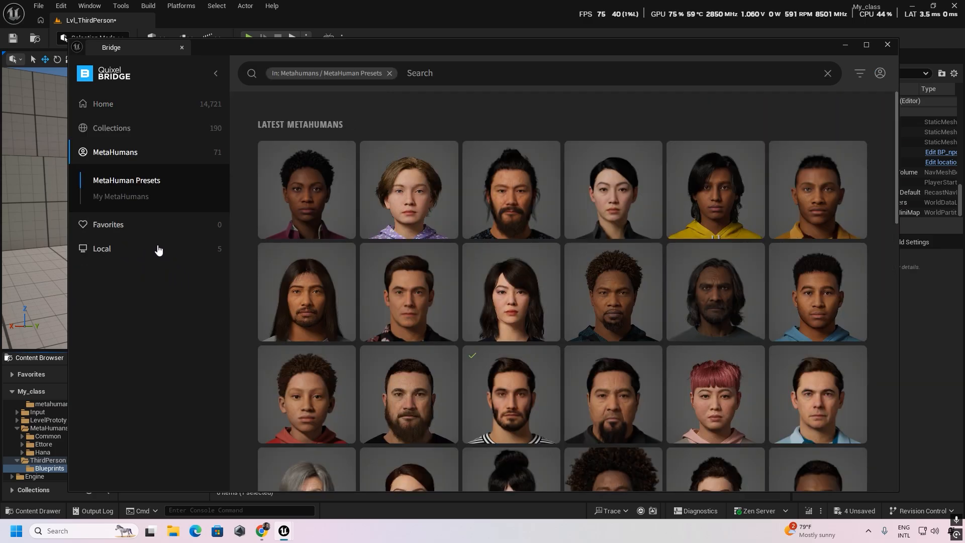
click(158, 250)
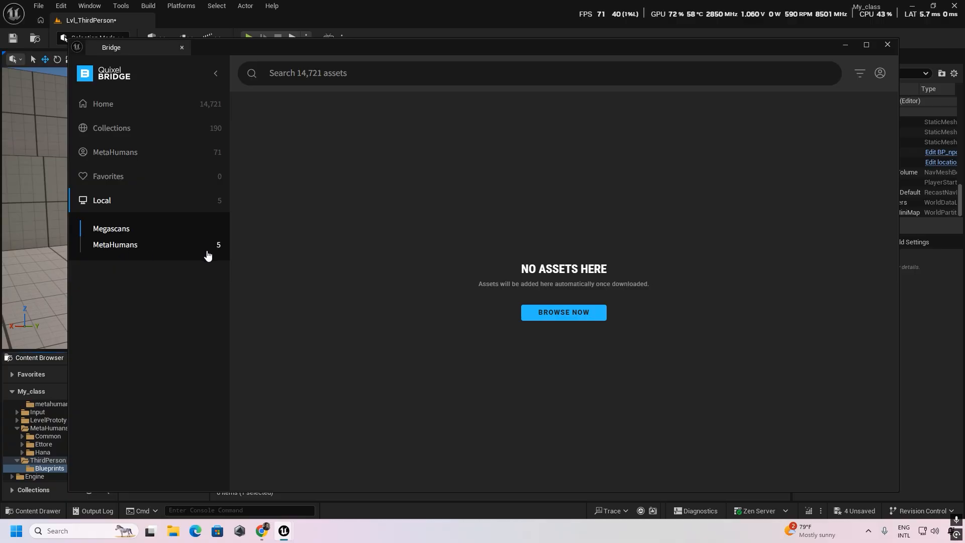
click(128, 246)
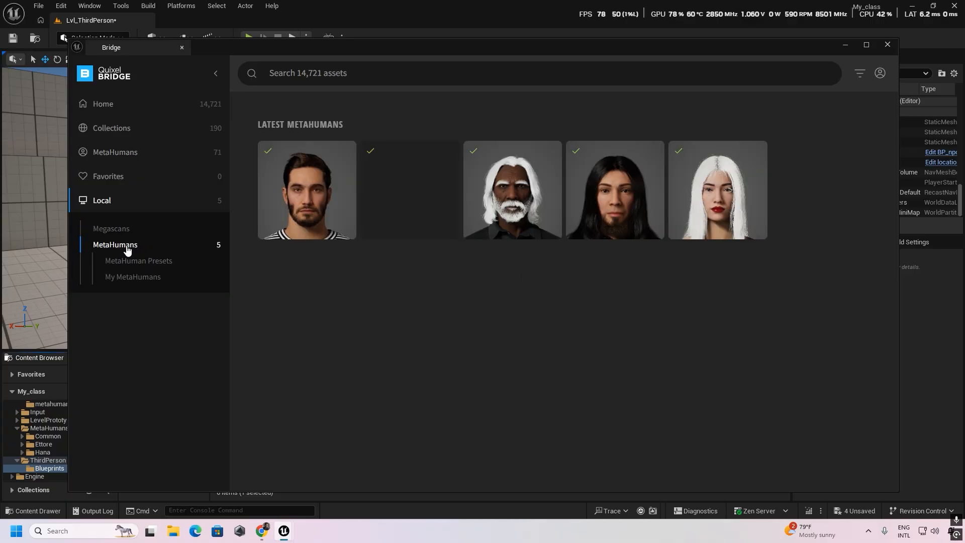
click(294, 200)
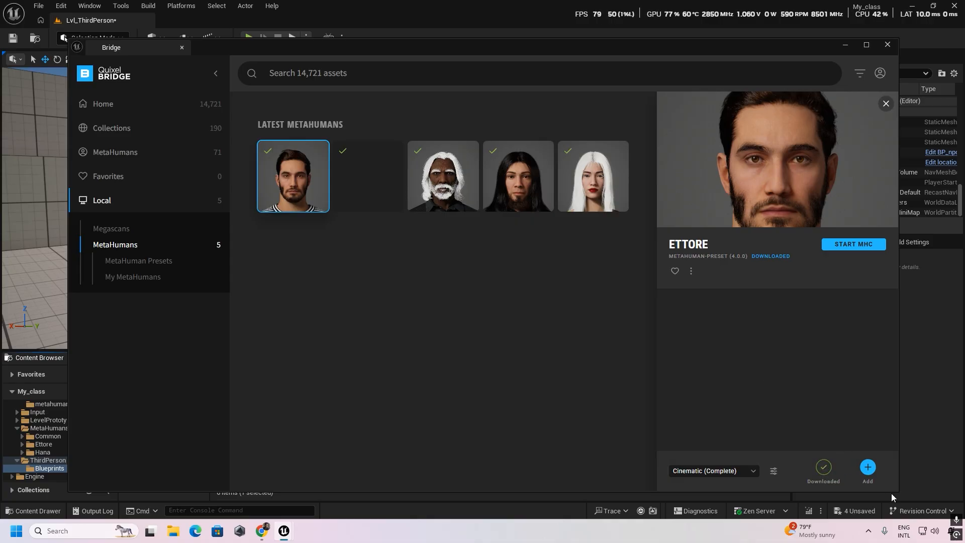
click(869, 469)
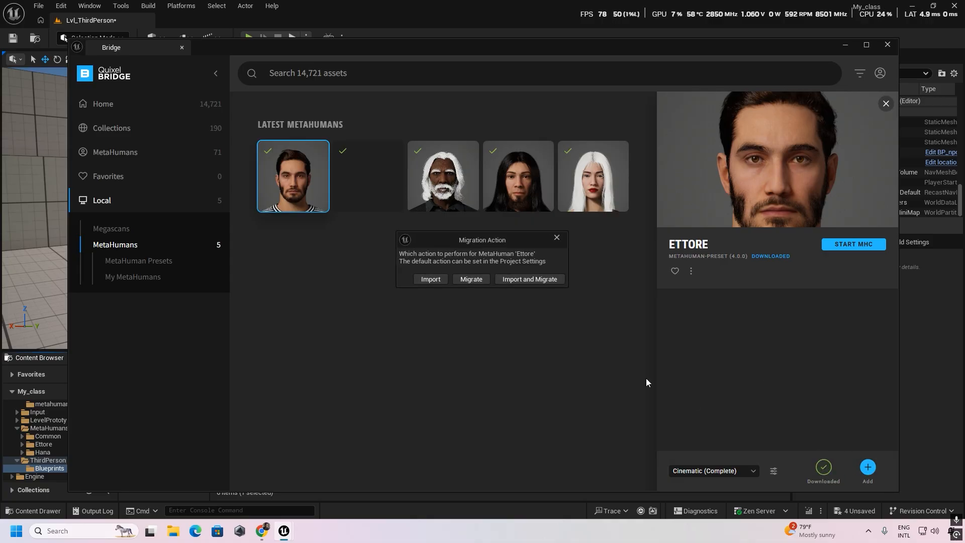
click(429, 281)
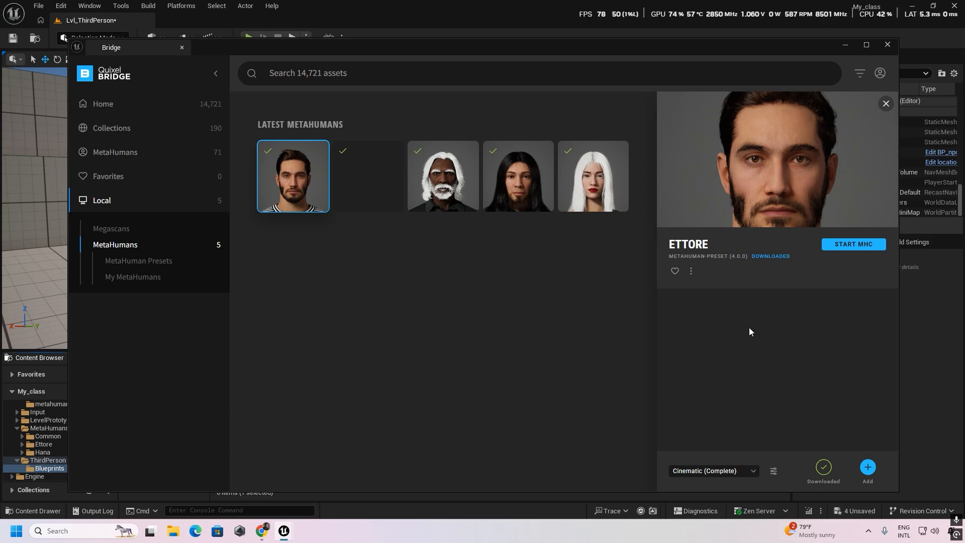
click(888, 45)
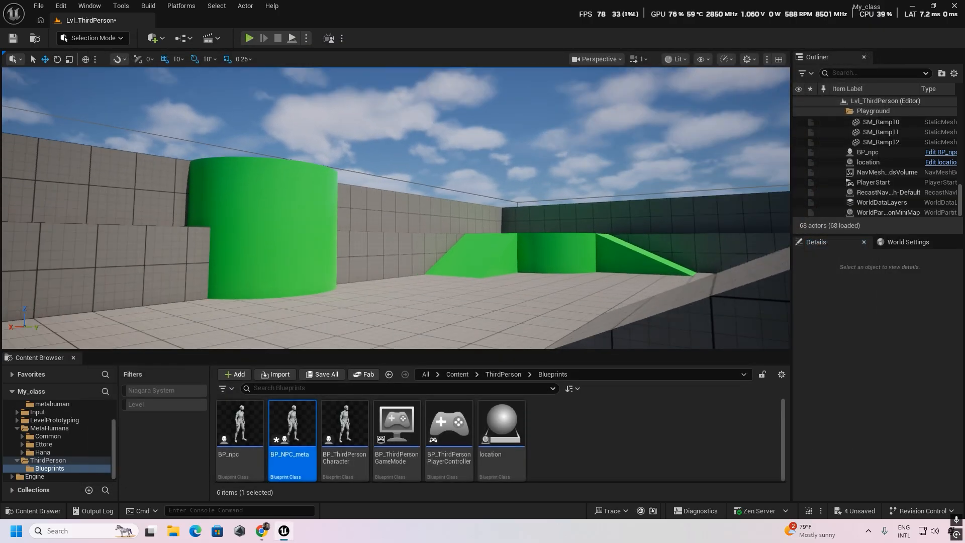
- Open the BP_Ettore blueprint from the Content/MetaHumans/Ettore folder and show the character in its viewport
right_drag(473, 251, 420, 303)
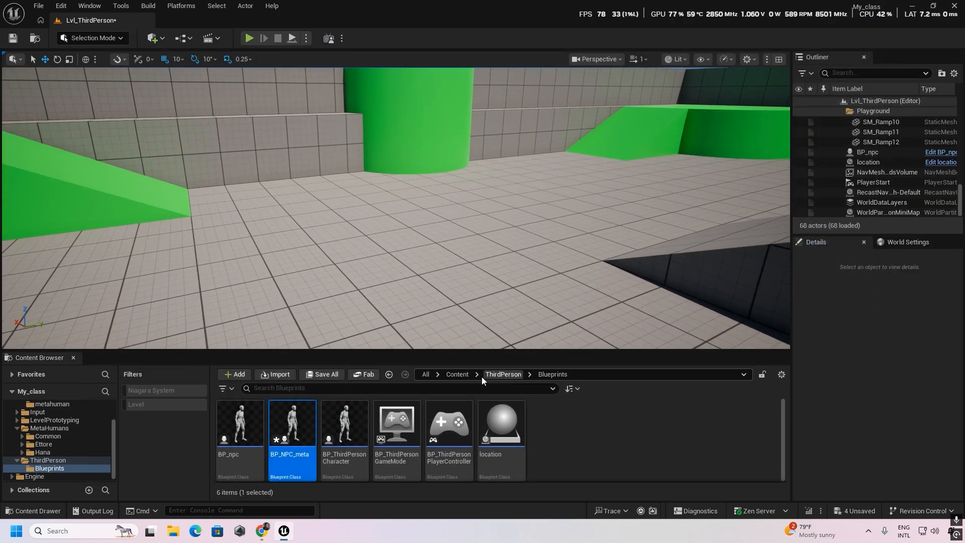
click(455, 375)
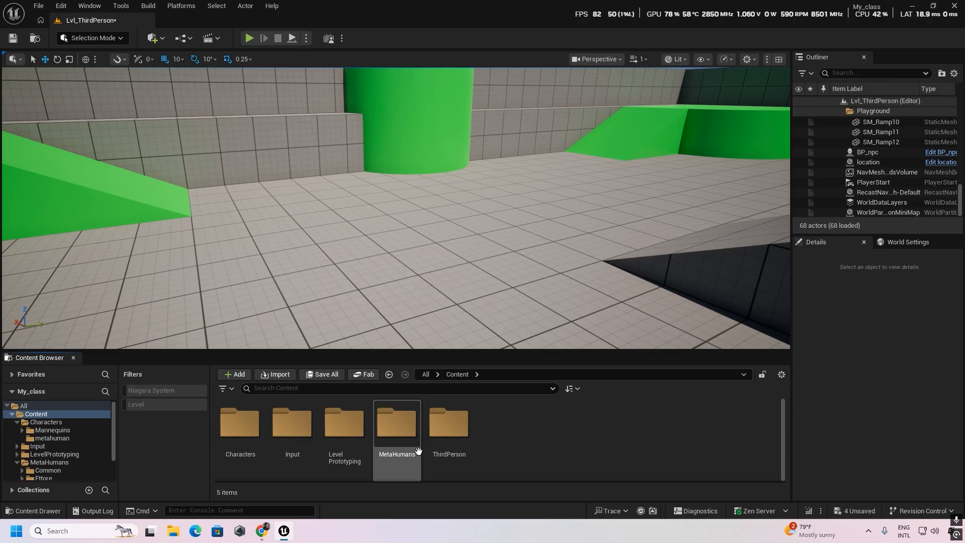
double_click(401, 438)
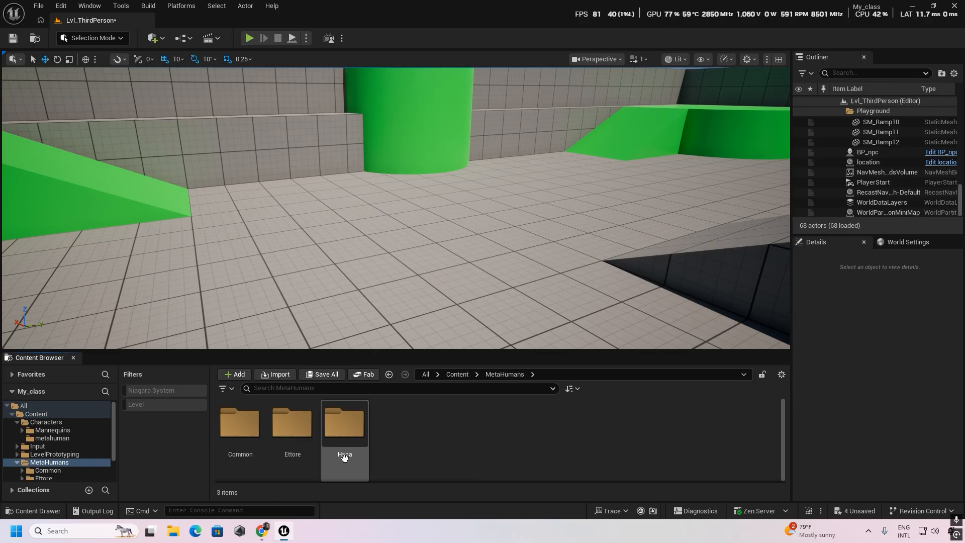
double_click(291, 427)
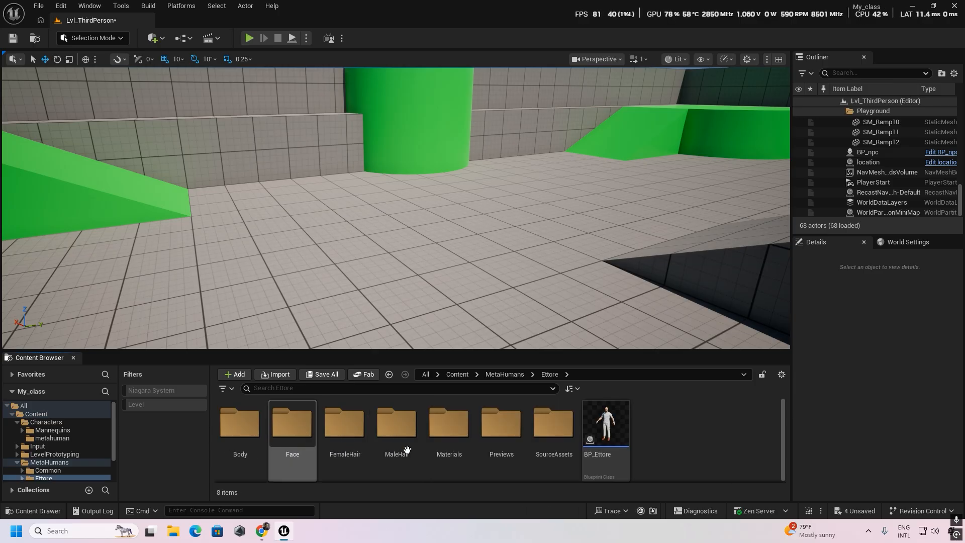
double_click(603, 432)
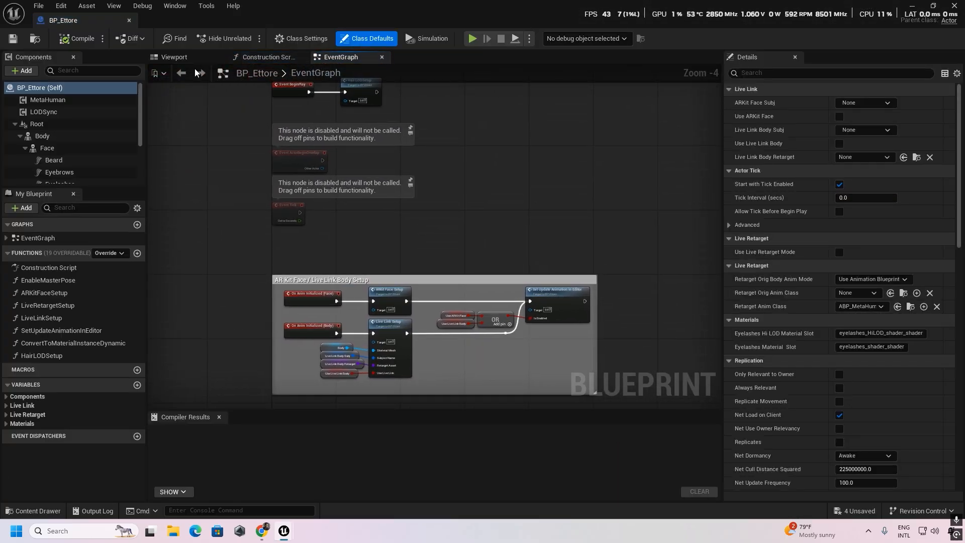
click(177, 58)
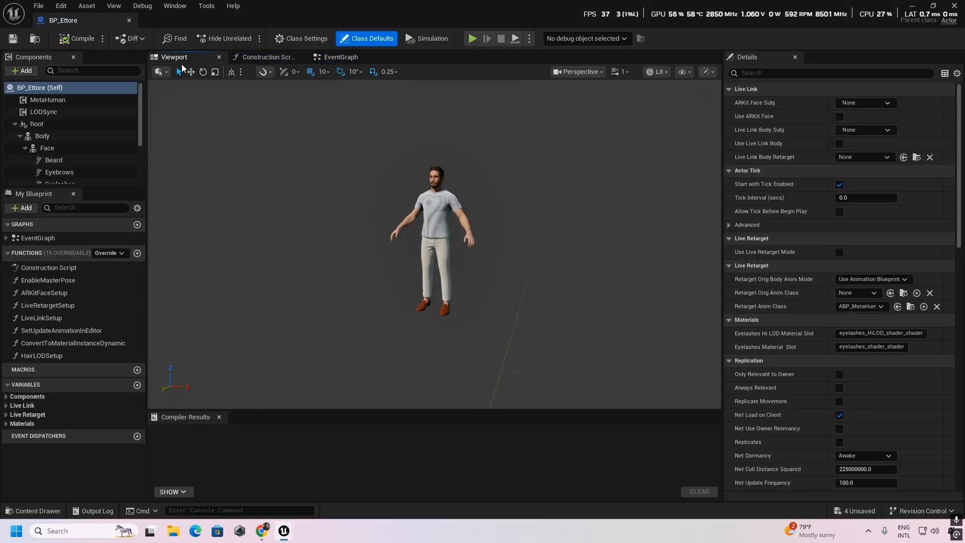
right_drag(472, 276, 495, 264)
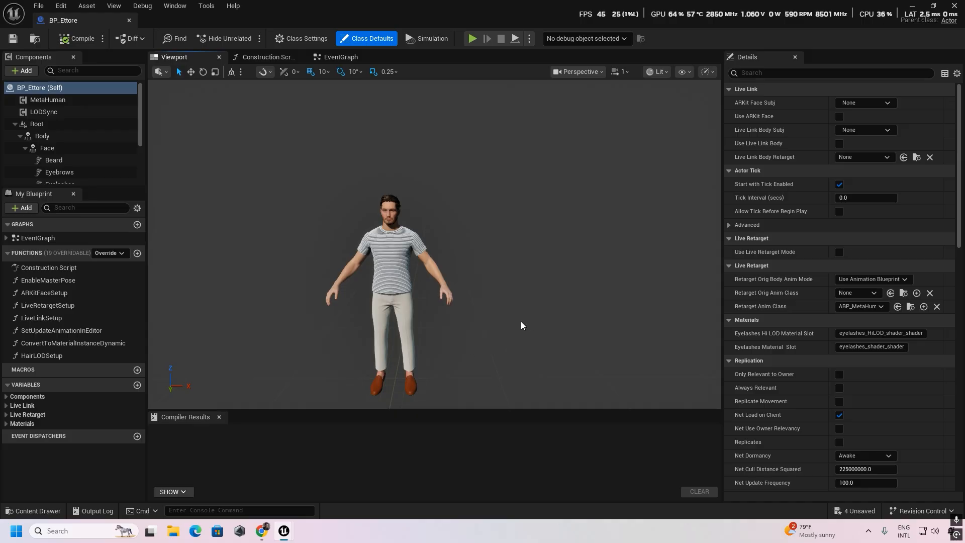
- Reparent the BP_Ettore blueprint to the BP_NPC_meta class in its class settings
click(304, 39)
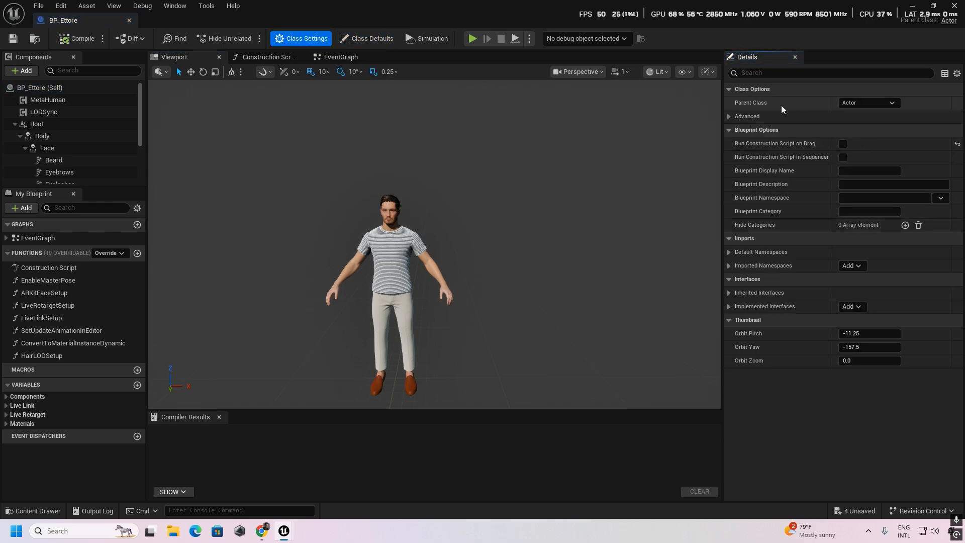
click(890, 104)
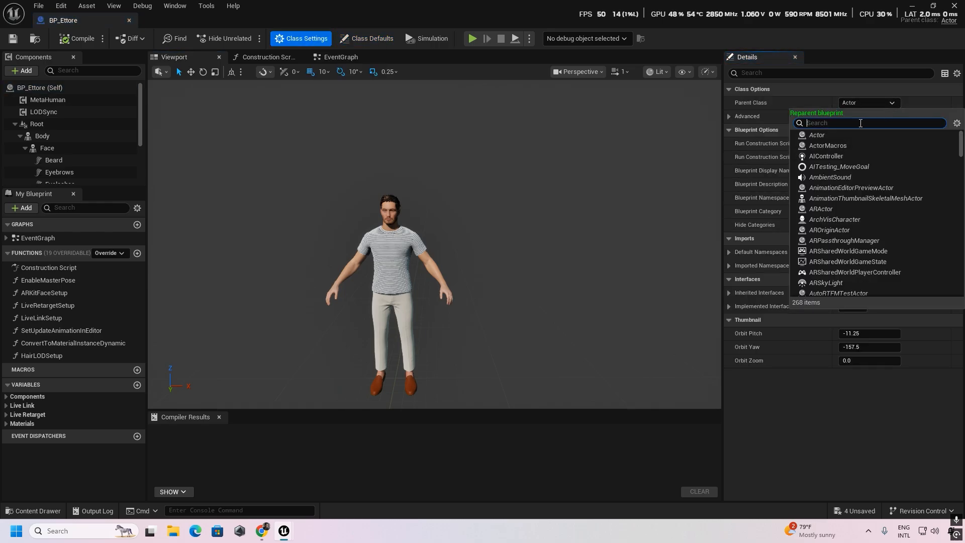
text(bp-npc_)
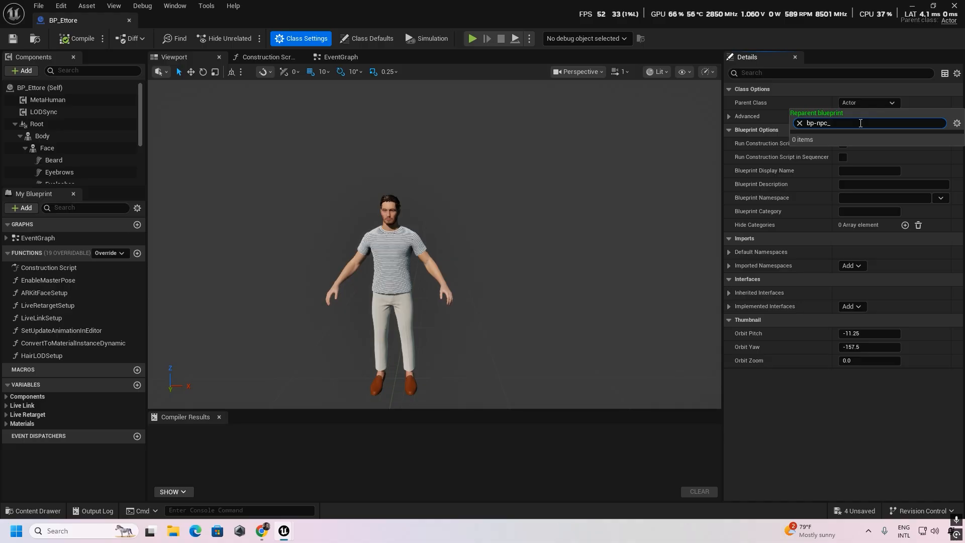
key(BackSpace)
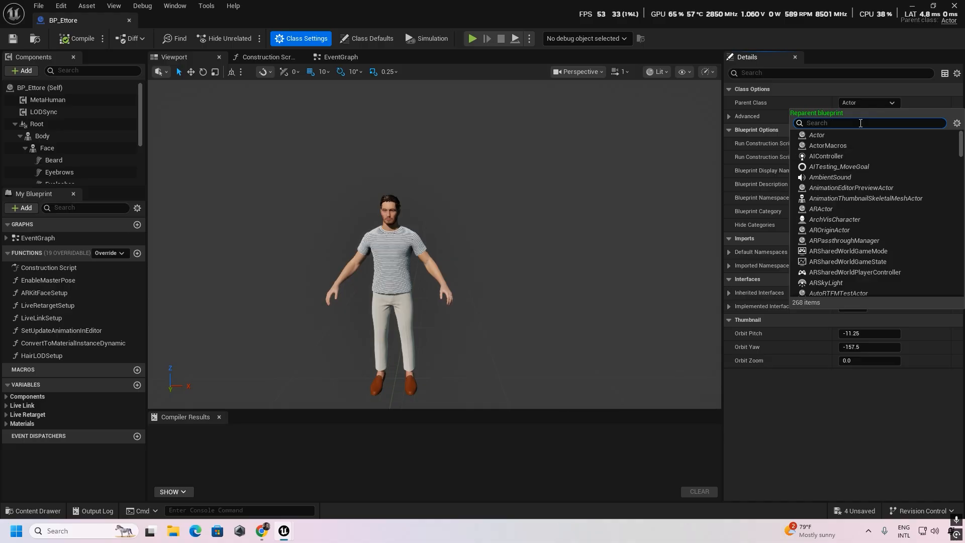
text(BP_)
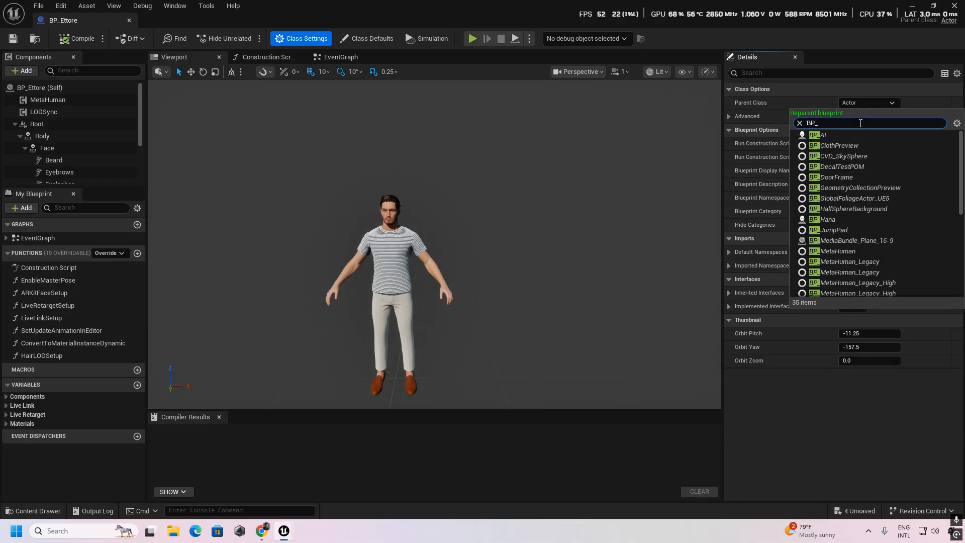
text(NPC)
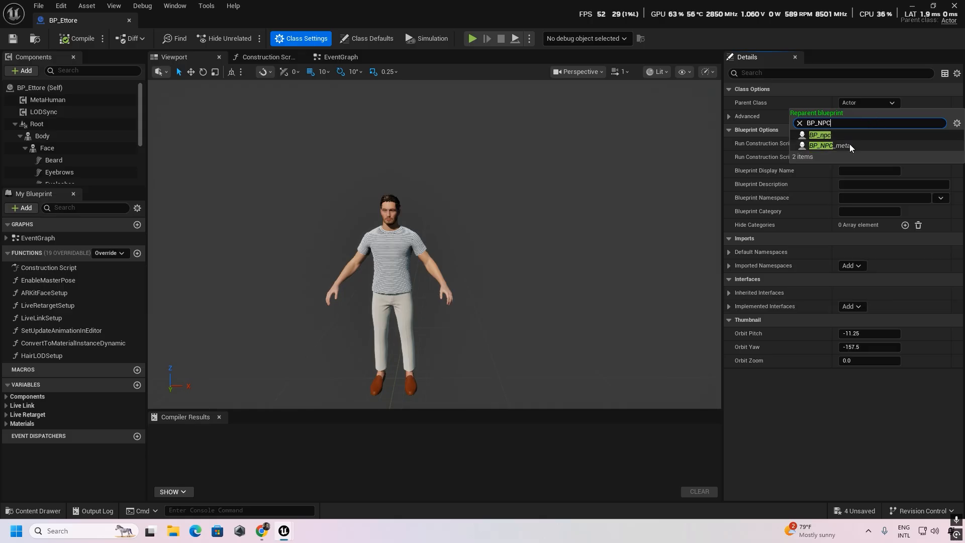
click(850, 145)
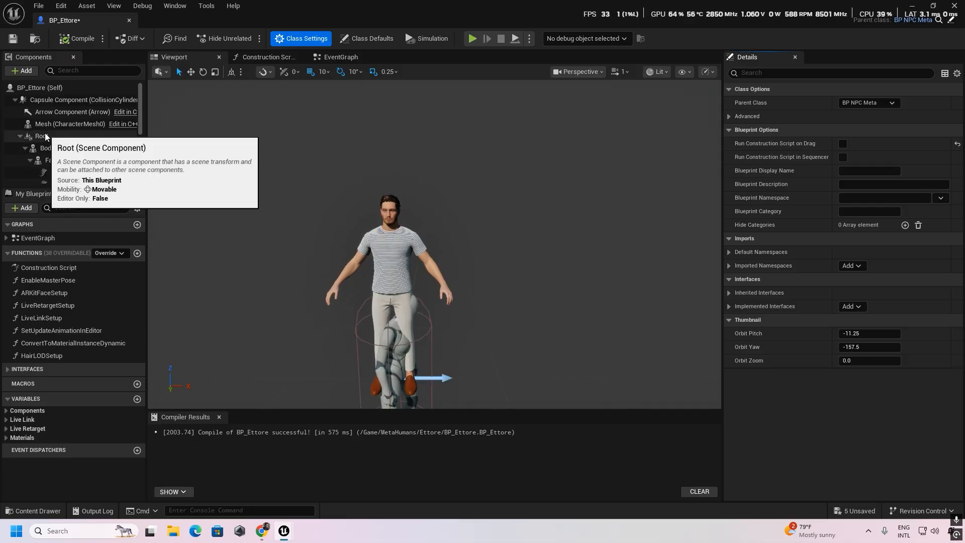
- Attach the Root component under Mesh (CharacterMesh0) and reset its location and rotation to 0
click(20, 137)
click(20, 137)
drag(47, 136, 59, 126)
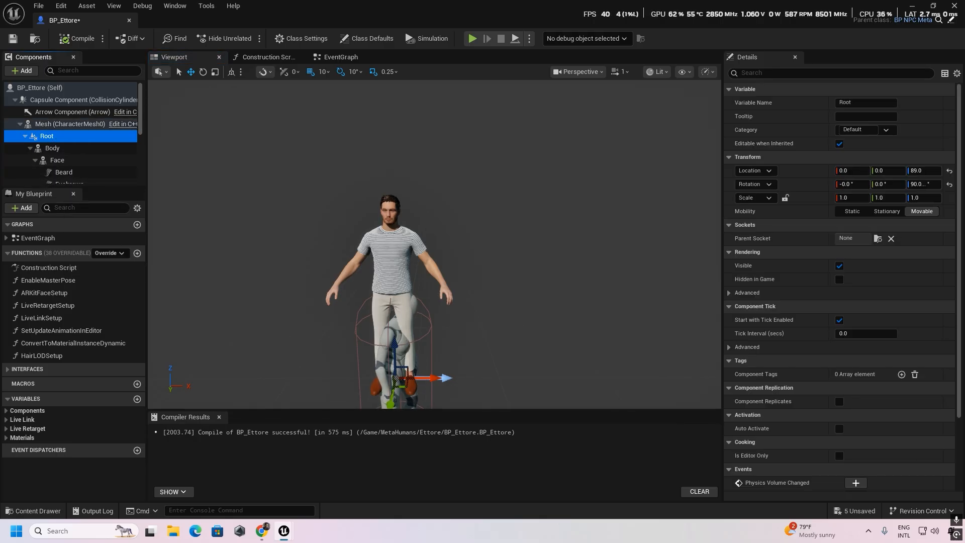
click(950, 171)
click(952, 185)
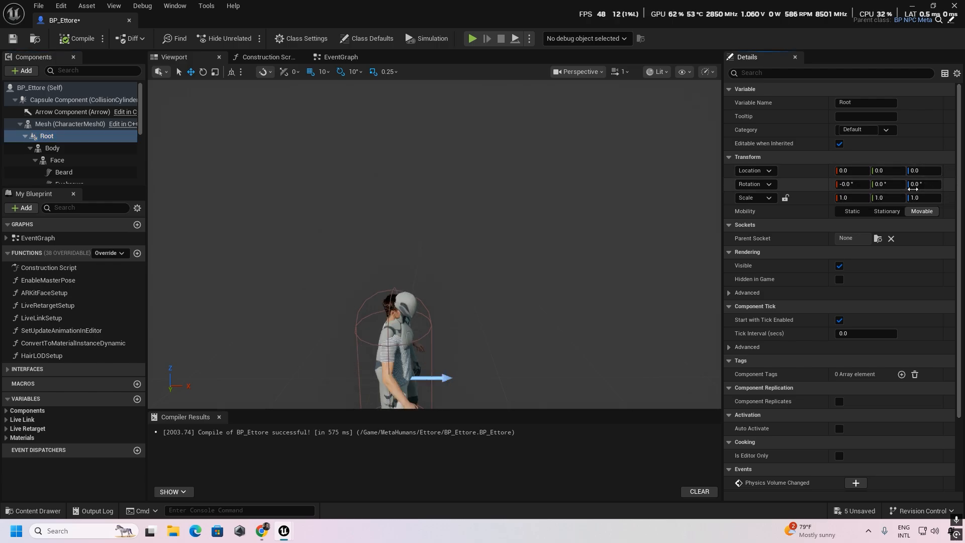
key(s)
right_drag(480, 276, 397, 316)
key(d)
key(w)
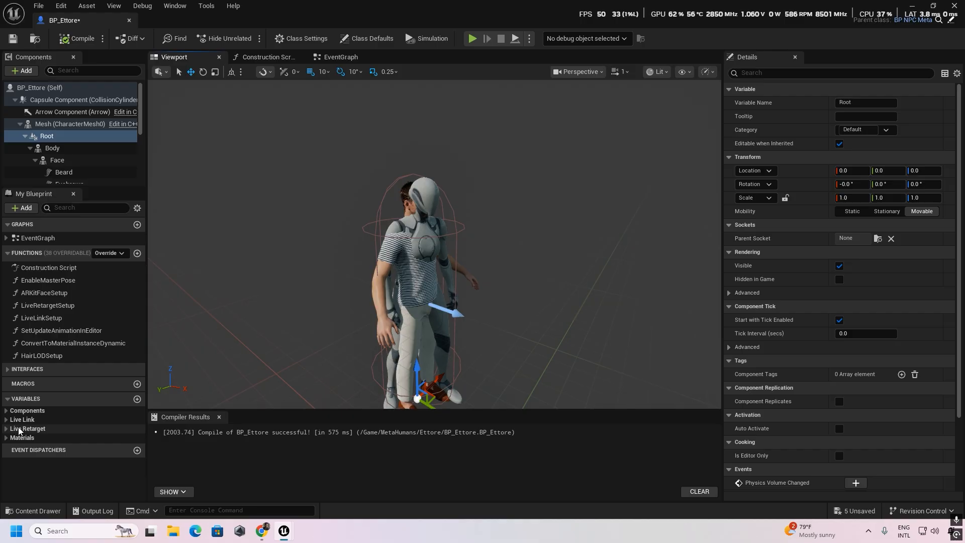
- Enable the default value of the UseLiveRetargetMode variable in the Live Retarget category
scroll(76, 438, down, 1)
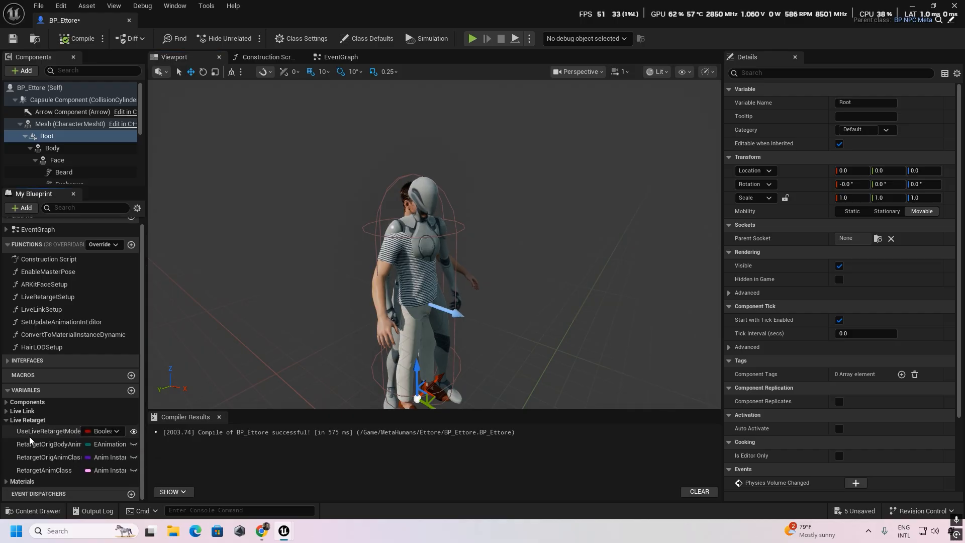
click(46, 432)
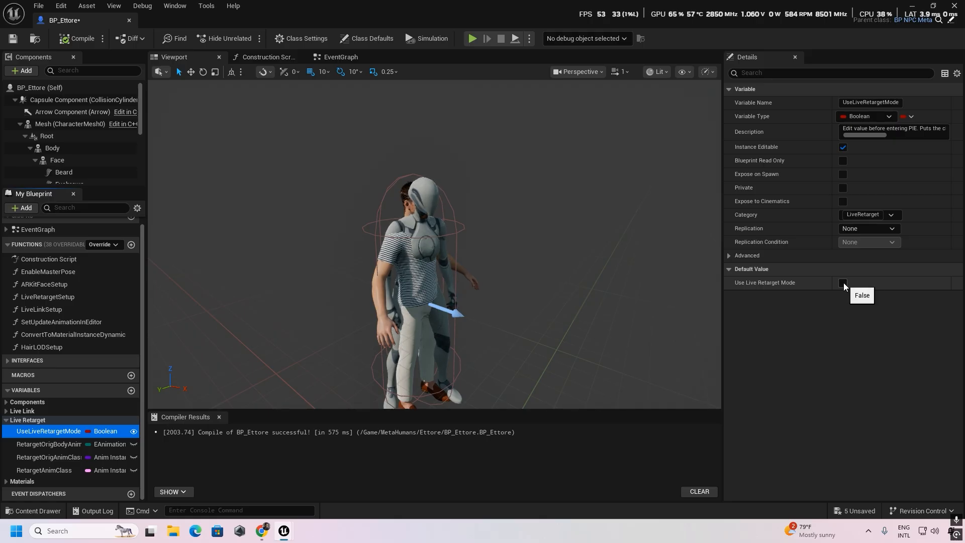
click(843, 284)
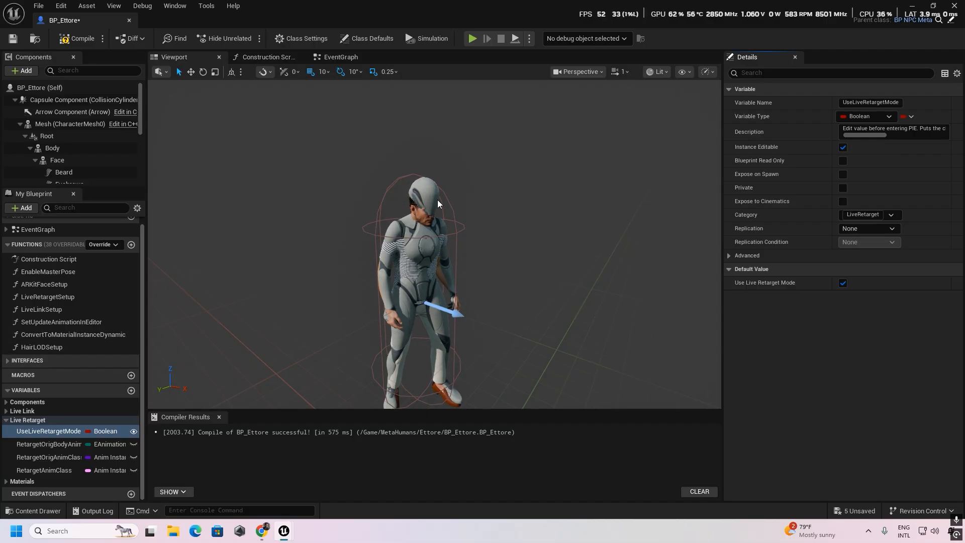
- Make the inherited Mesh invisible, set its Visibility Based Anim Tick Option to Always Tick Pose and Refresh Bones, and compile the blueprint
click(56, 124)
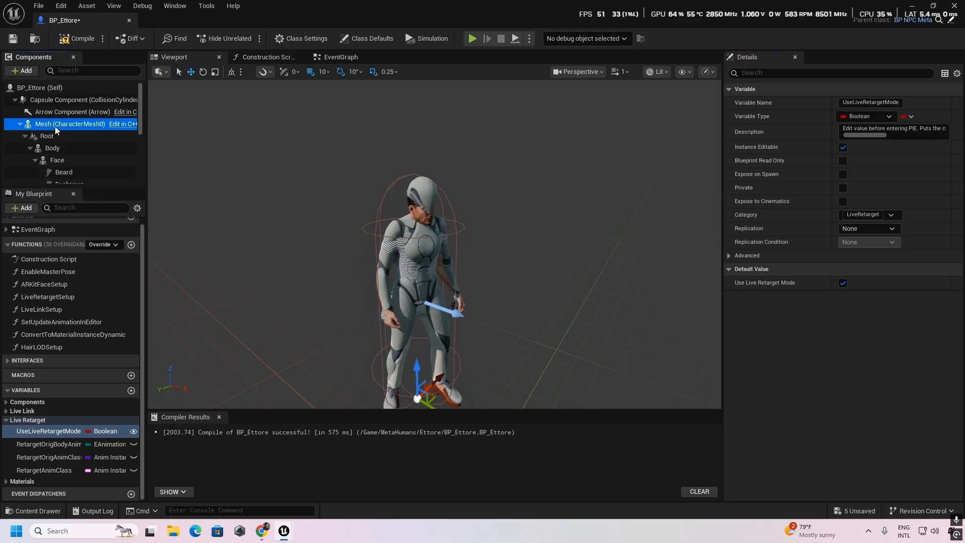
click(758, 72)
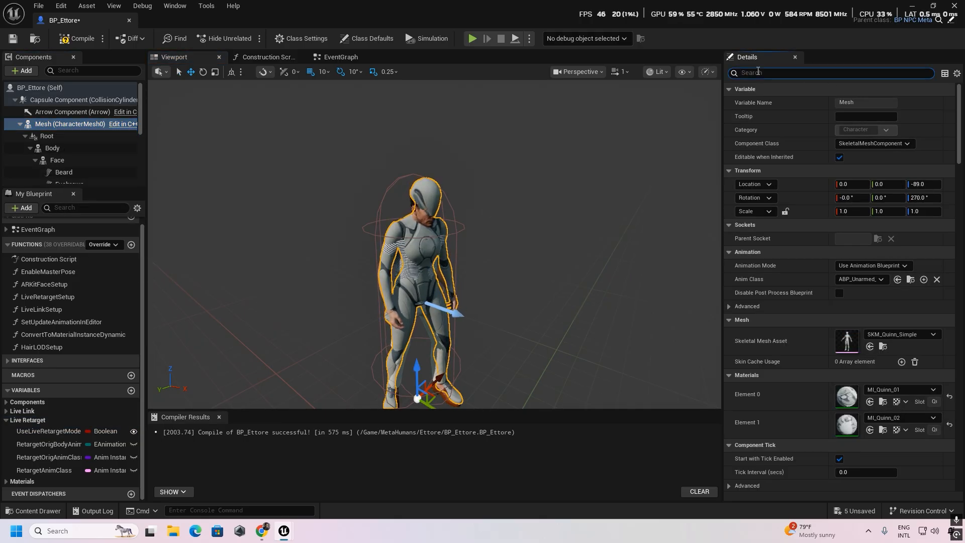
text(vis)
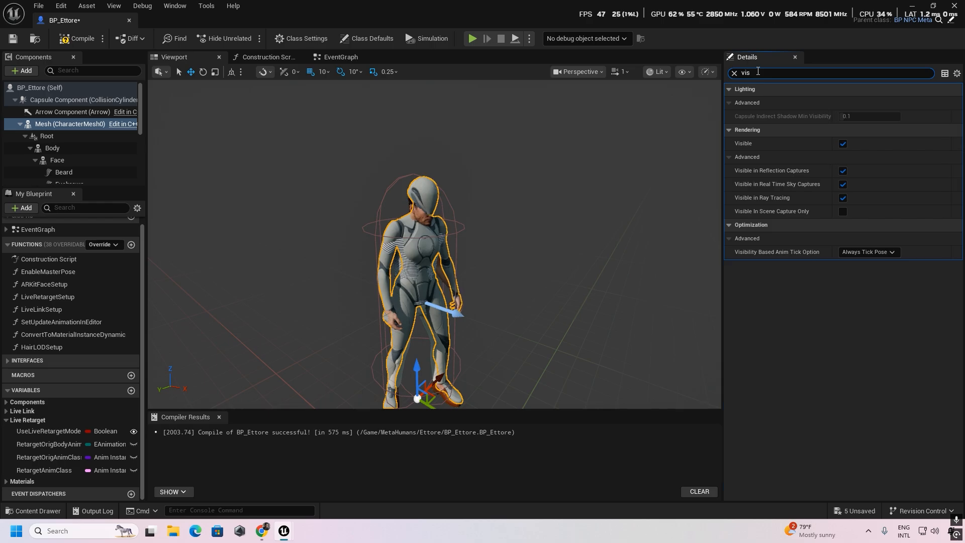
click(845, 144)
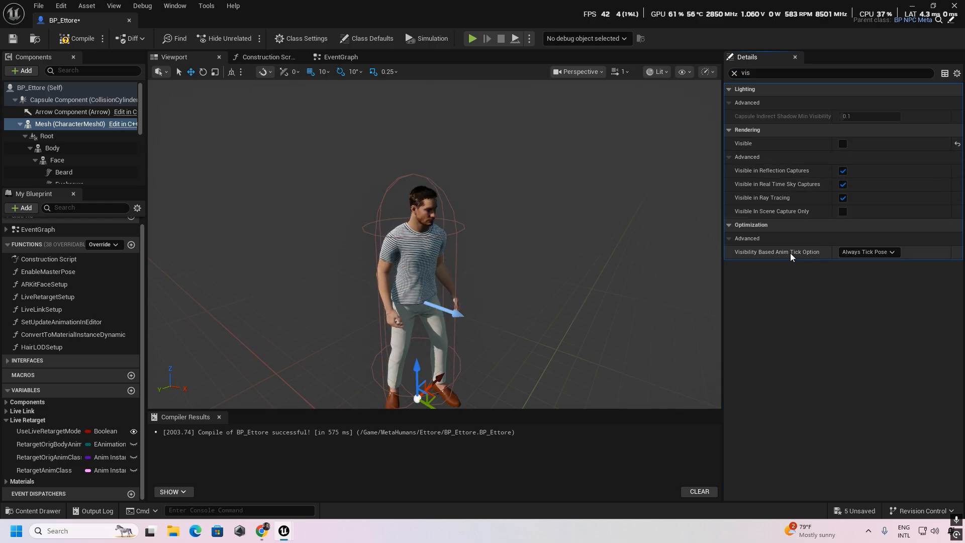
click(857, 253)
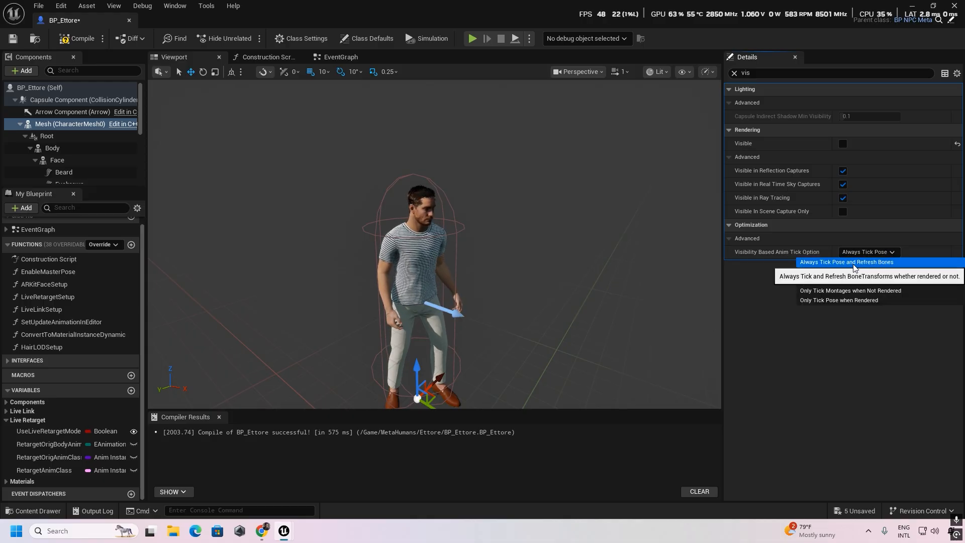
click(869, 267)
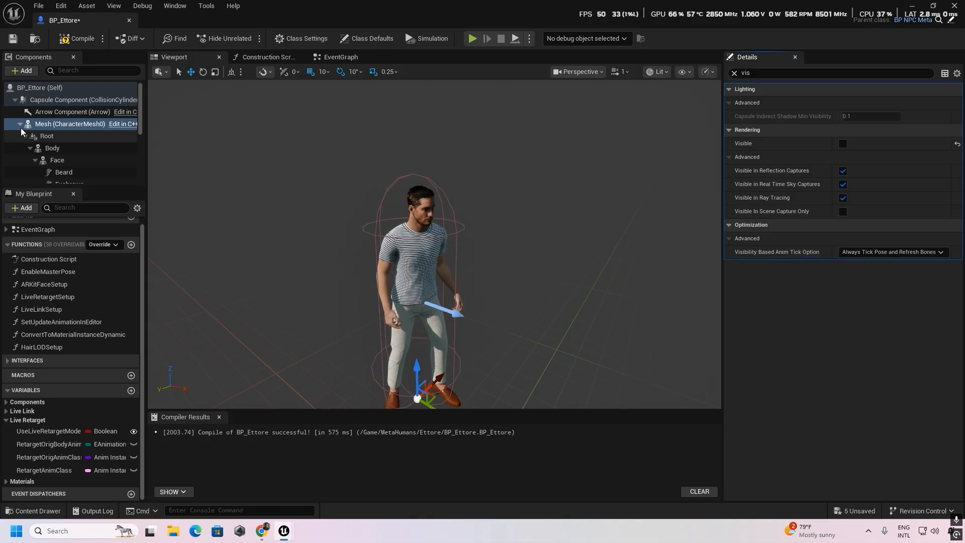
click(72, 40)
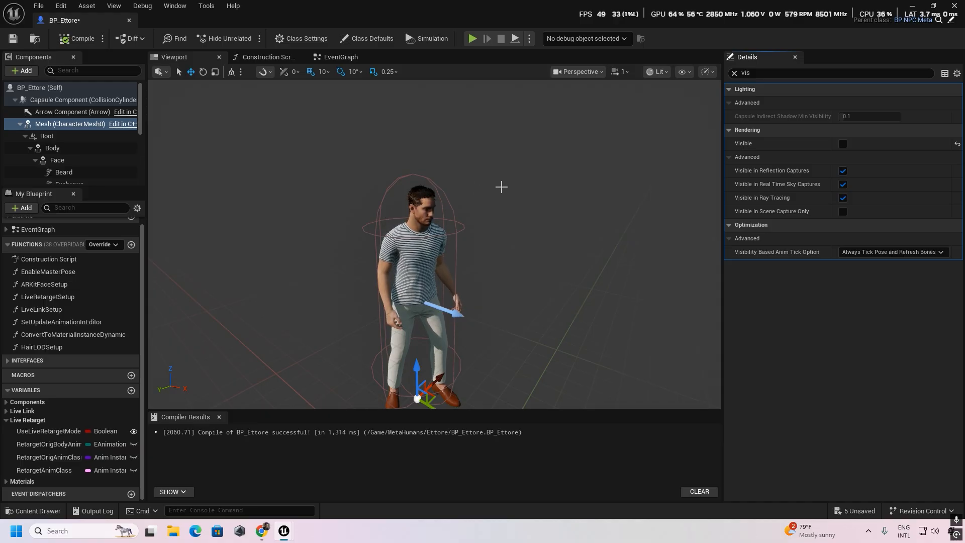
right_drag(468, 244, 493, 249)
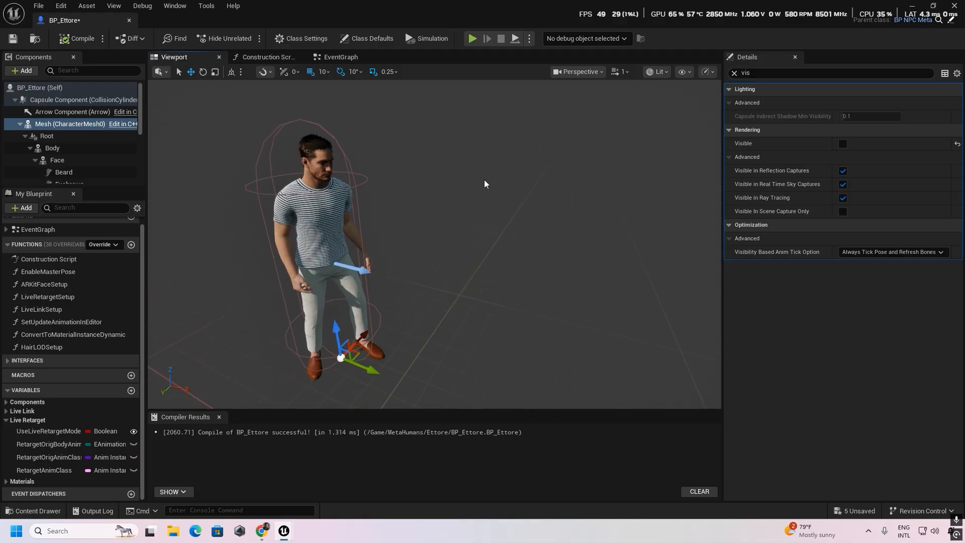
- Add a parent function call for Event BeginPlay in the event graph and connect it after the Hair LODSetup node
click(343, 59)
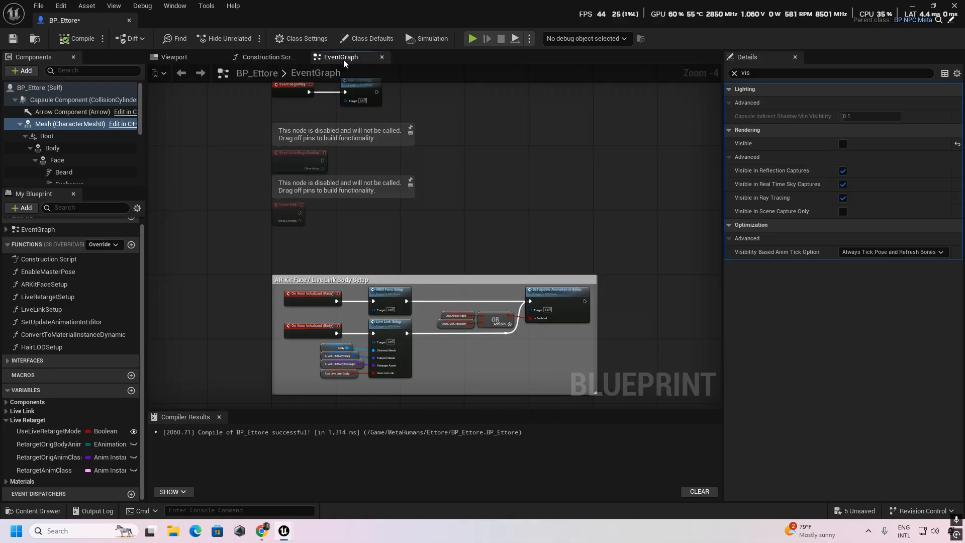
right_drag(407, 213, 466, 355)
scroll(412, 296, up, 5)
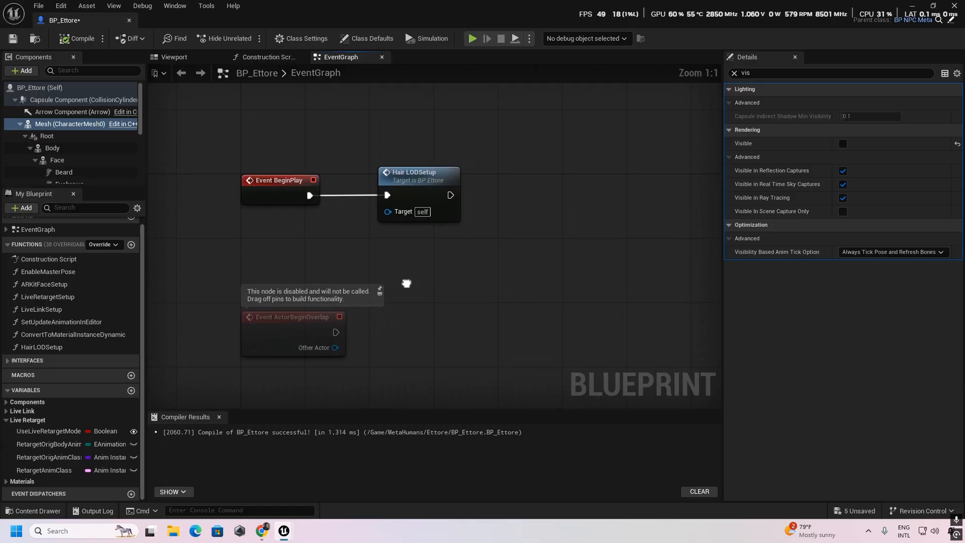
right_drag(463, 278, 424, 286)
right_click(243, 201)
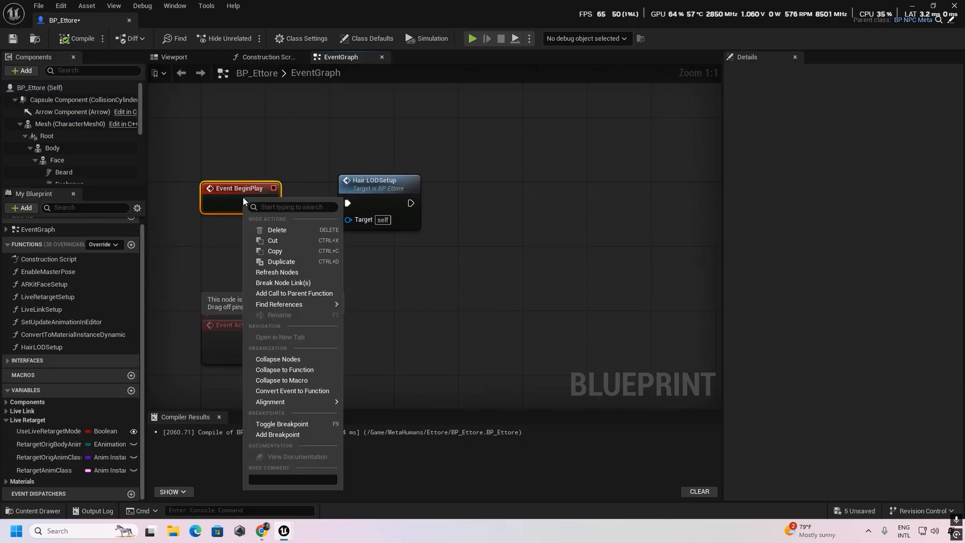
click(302, 293)
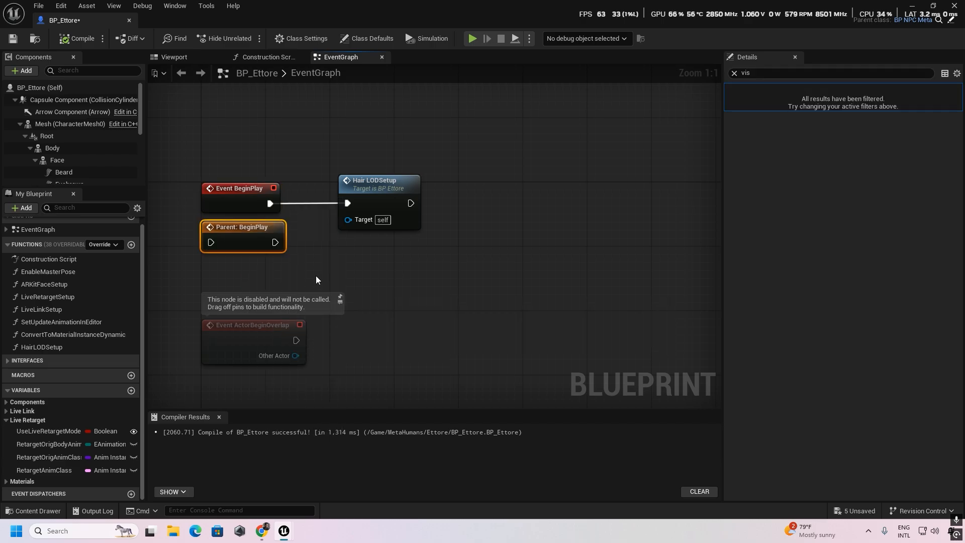
drag(239, 226, 484, 189)
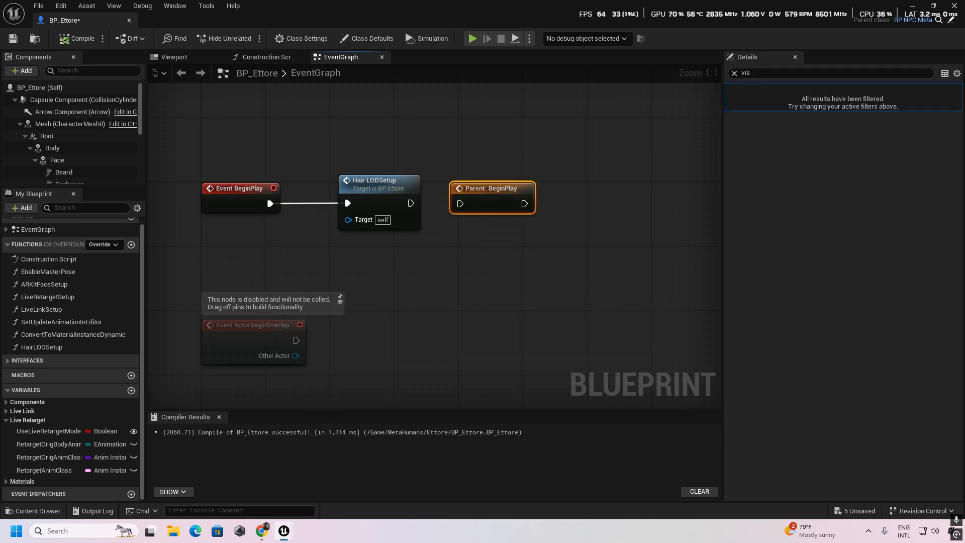
right_drag(471, 223, 330, 221)
drag(270, 201, 319, 201)
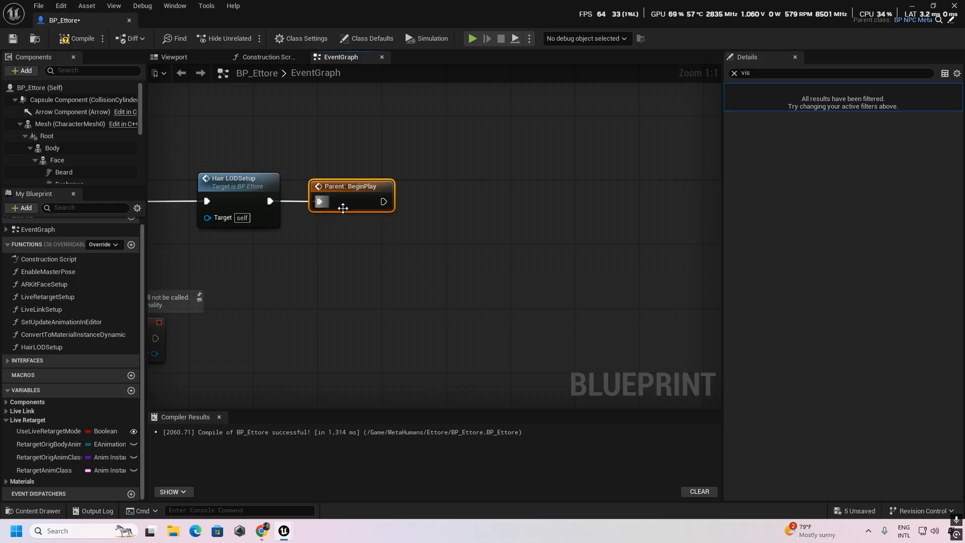
- Add an AI MoveTo node after Parent: BeginPlay and space it away from the parent call
right_drag(334, 208, 264, 202)
drag(314, 196, 423, 167)
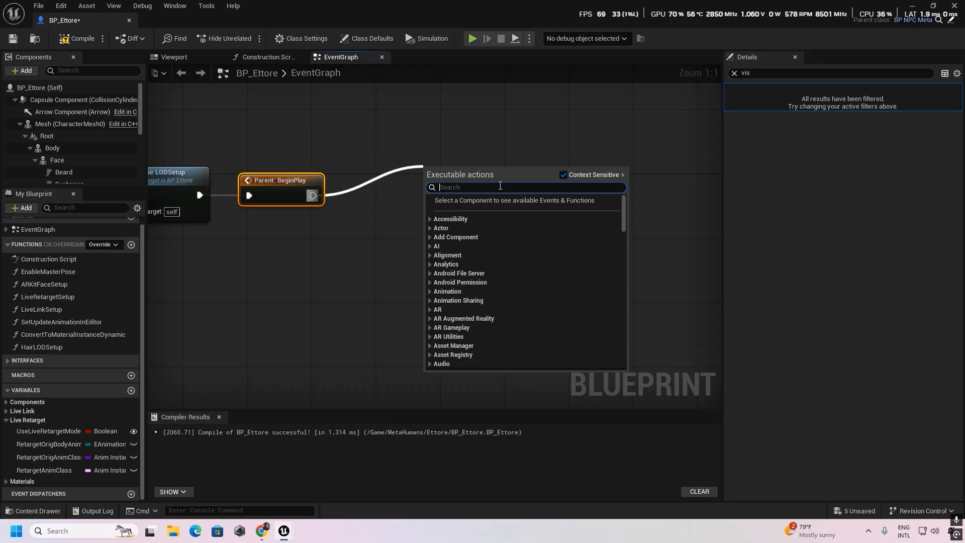
text(ai mov)
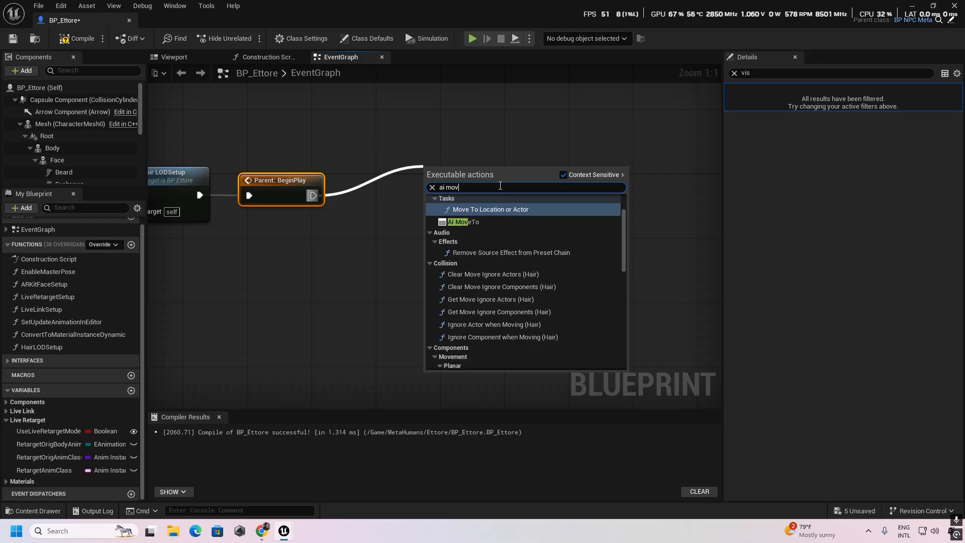
click(495, 222)
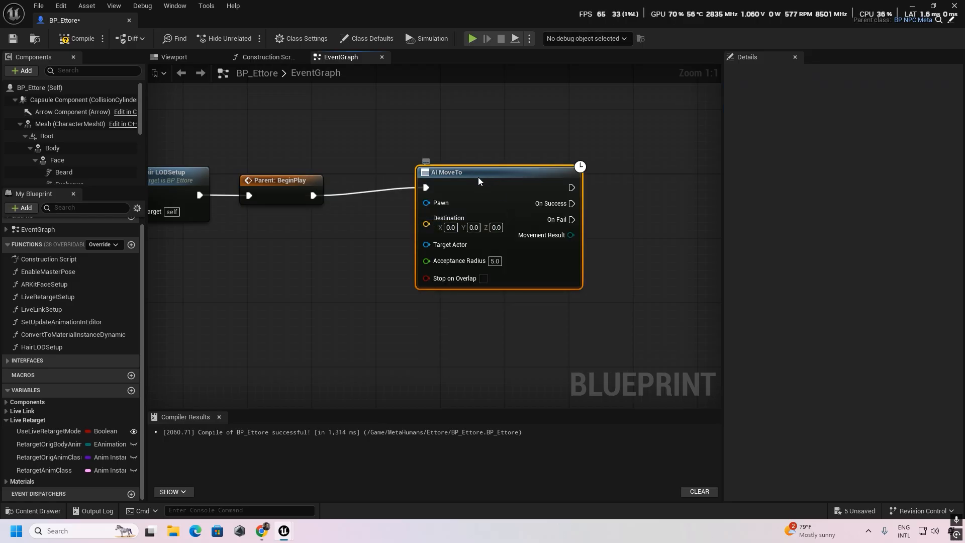
drag(472, 172, 512, 168)
- Connect a reference to self to the Pawn input of AI MoveTo and line the node up with the execution wire
drag(475, 196, 394, 130)
text(self)
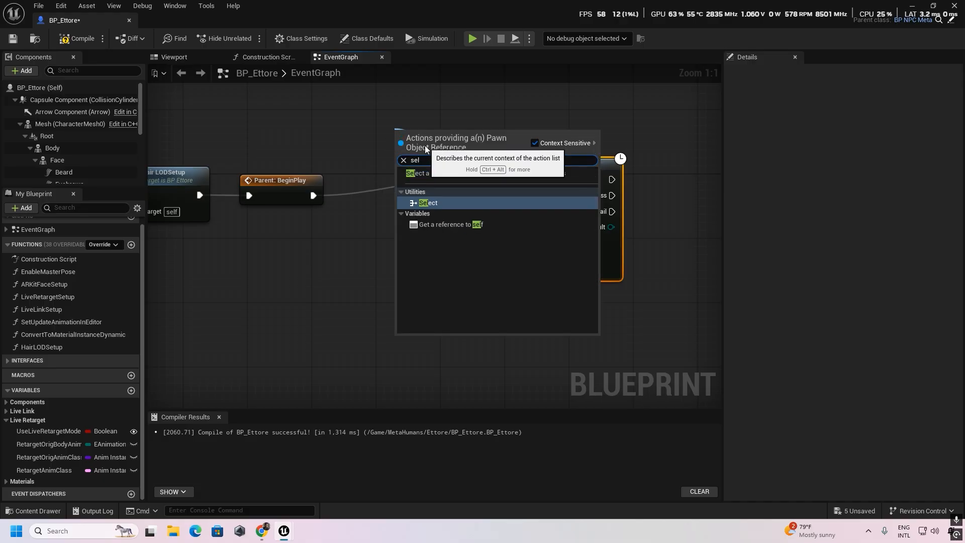
click(440, 221)
right_drag(416, 263, 386, 246)
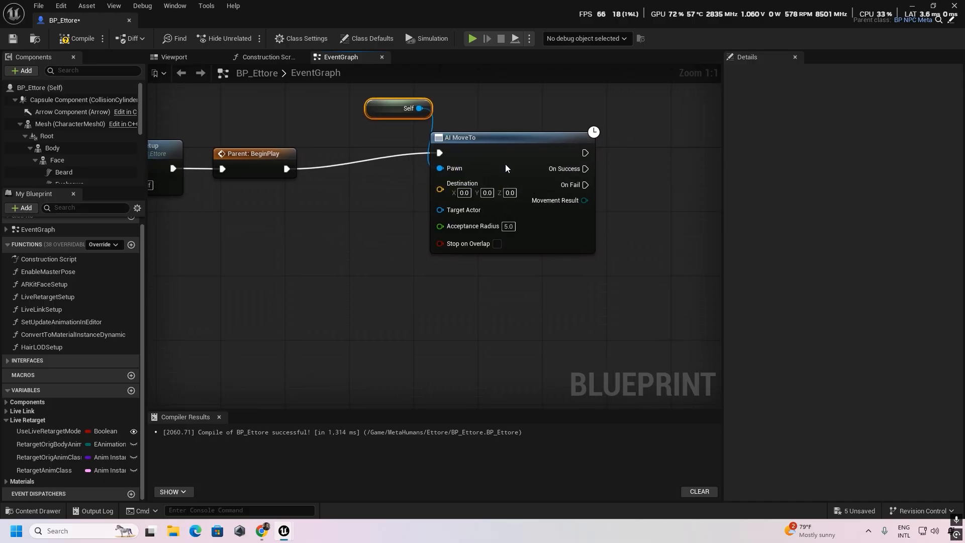
drag(501, 159, 535, 175)
- Feed the Destination of AI MoveTo from a Get Random Reachable Point in Radius node placed below it
right_drag(375, 258, 385, 205)
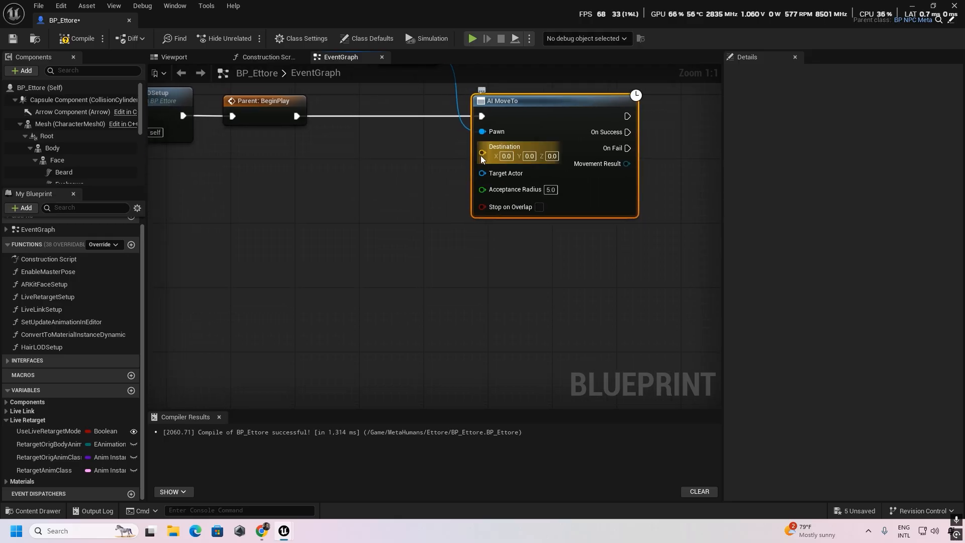
drag(482, 152, 371, 233)
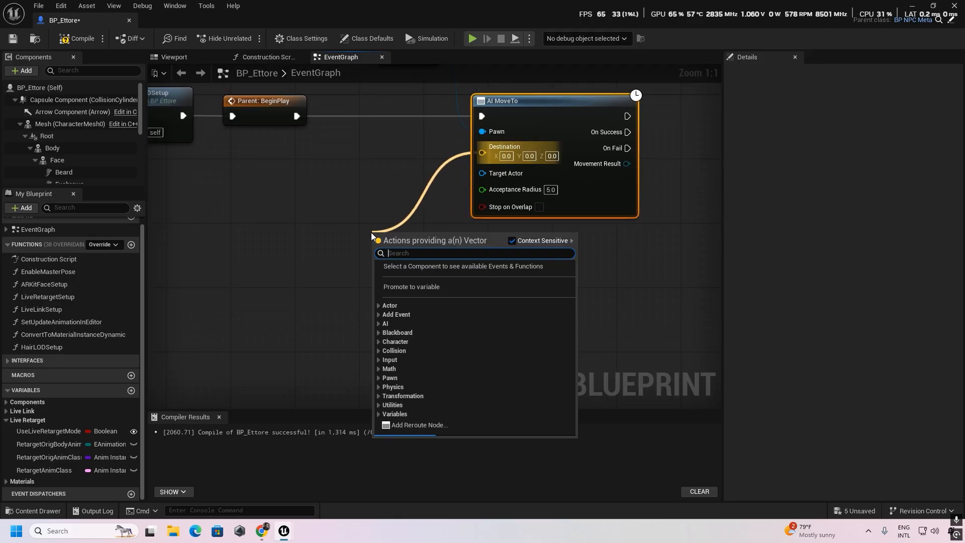
text(r)
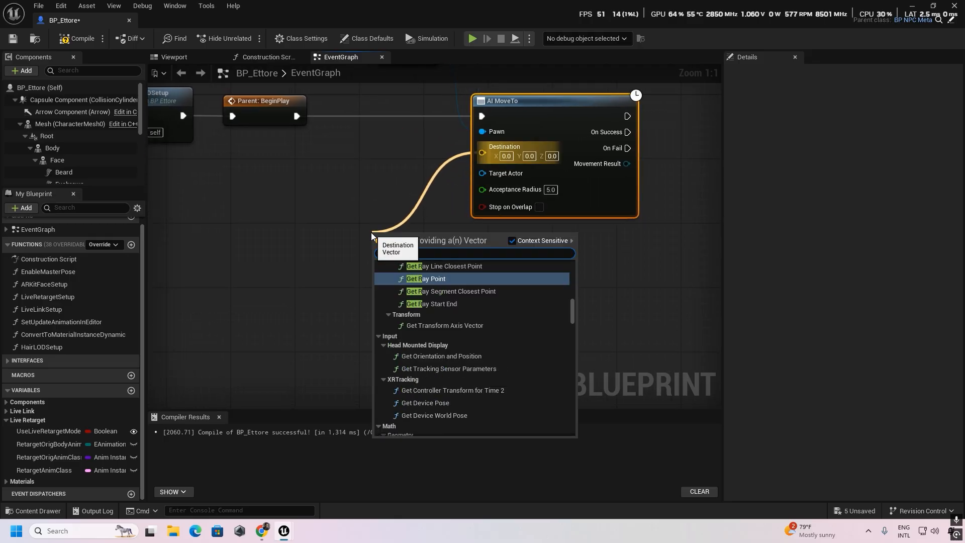
text(andom)
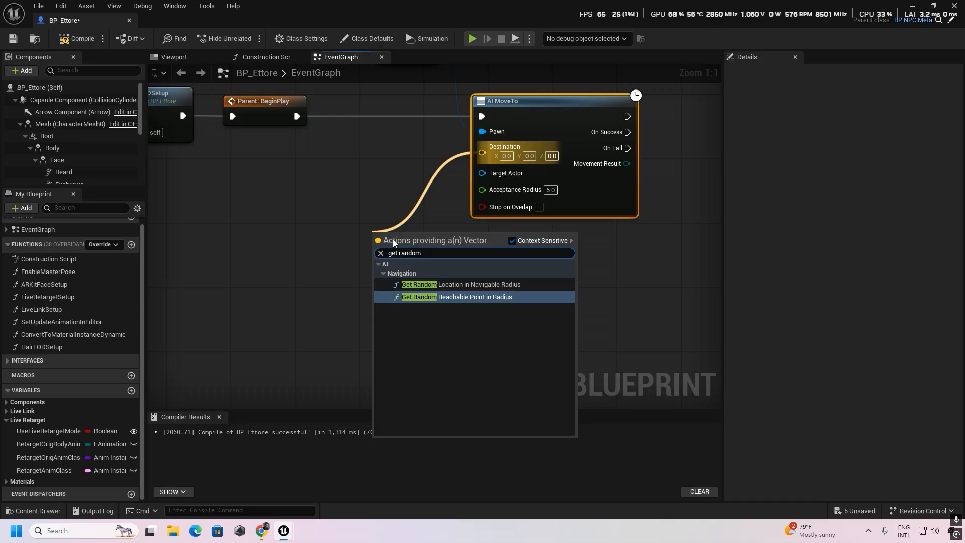
click(487, 299)
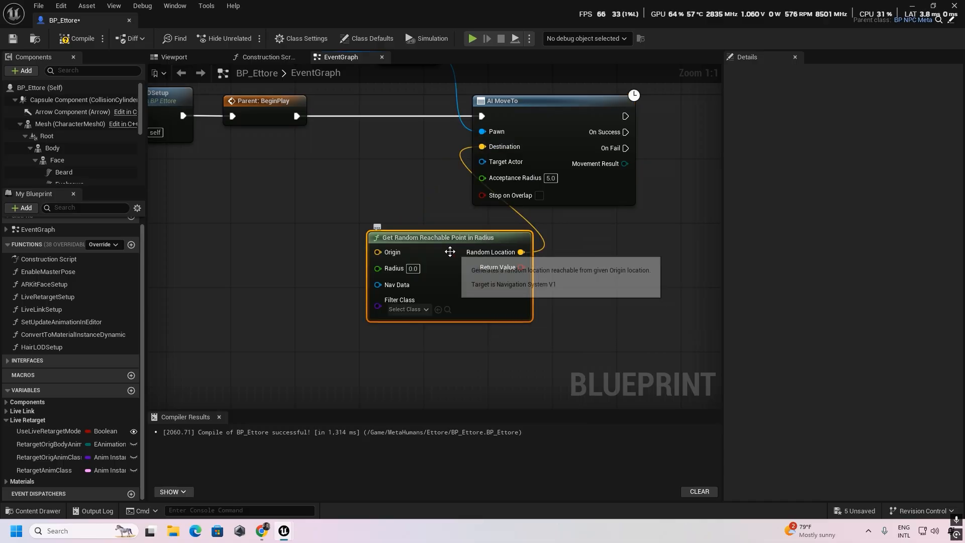
right_drag(565, 321, 647, 314)
drag(540, 286, 566, 312)
right_drag(635, 340, 578, 284)
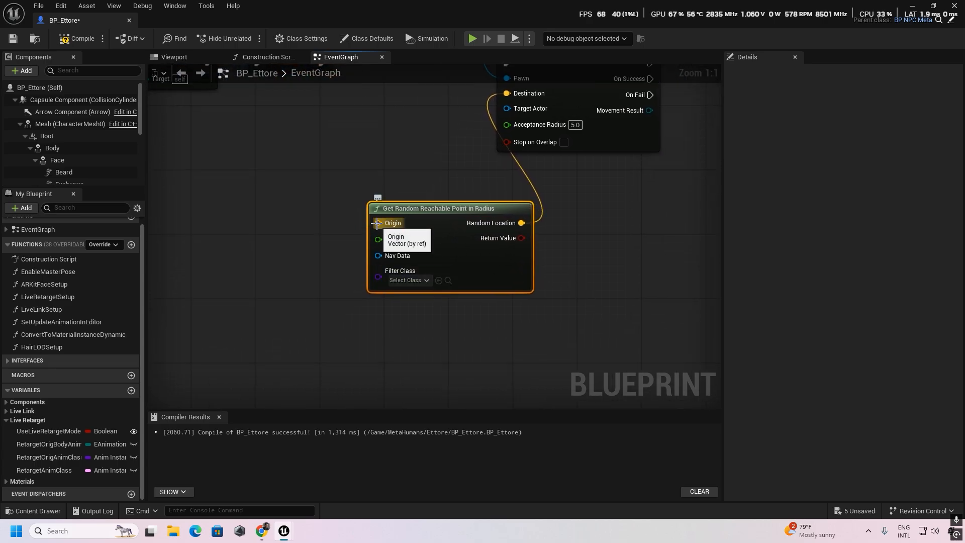
- Connect a Get Actor Location node to the Origin of Get Random Reachable Point in Radius
drag(377, 223, 304, 190)
text(get)
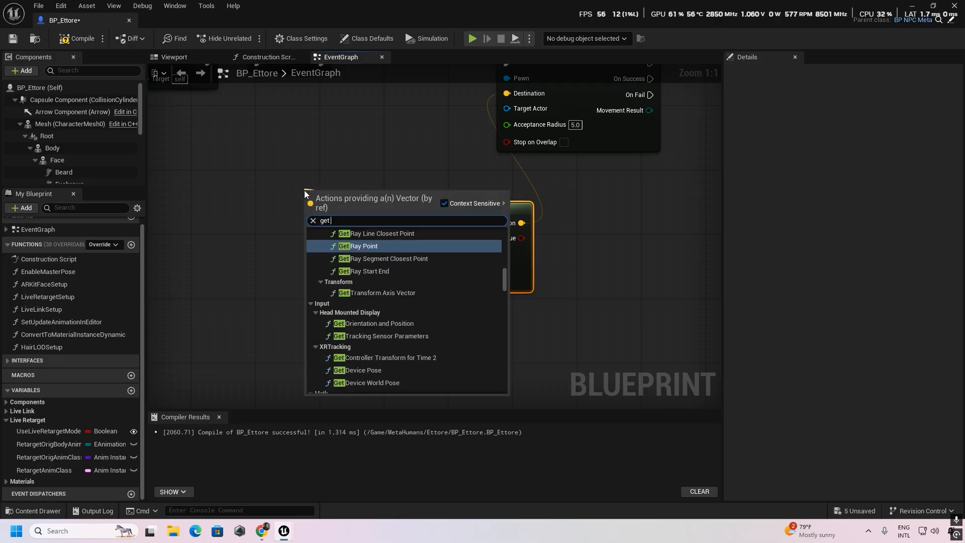
text( player)
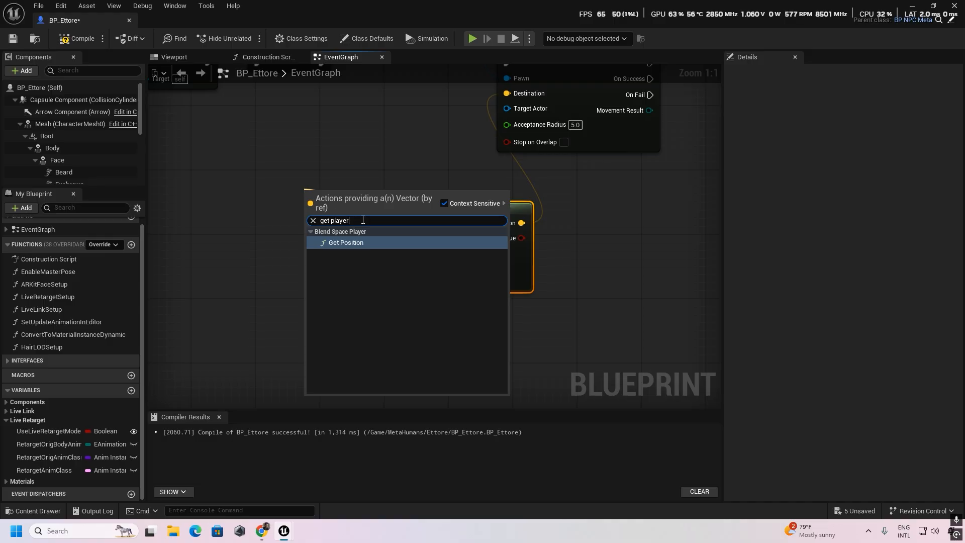
key(BackSpace)
key(BackSpace)
key(BackSpace)
key(BackSpace)
key(BackSpace)
key(BackSpace)
text(actor loc)
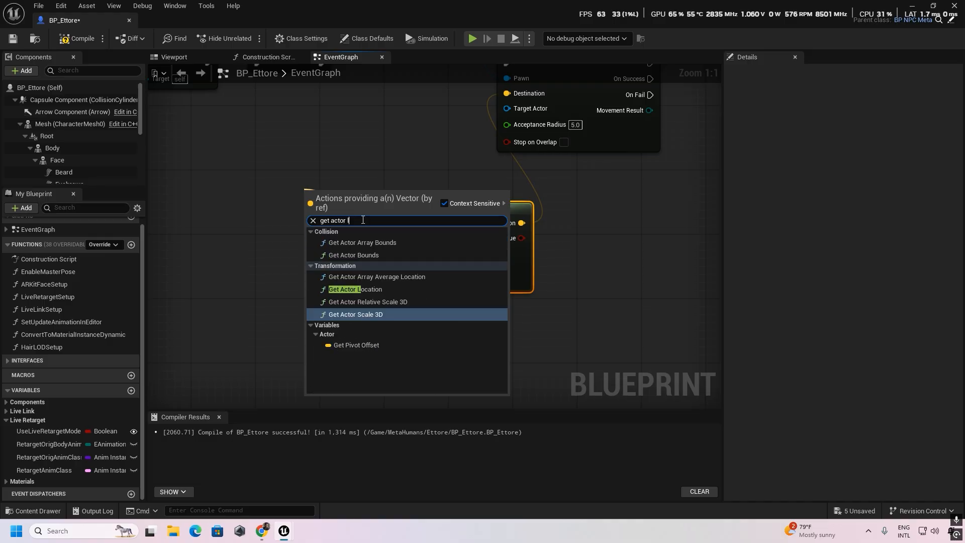
click(354, 255)
drag(332, 192, 240, 176)
right_drag(336, 268, 304, 269)
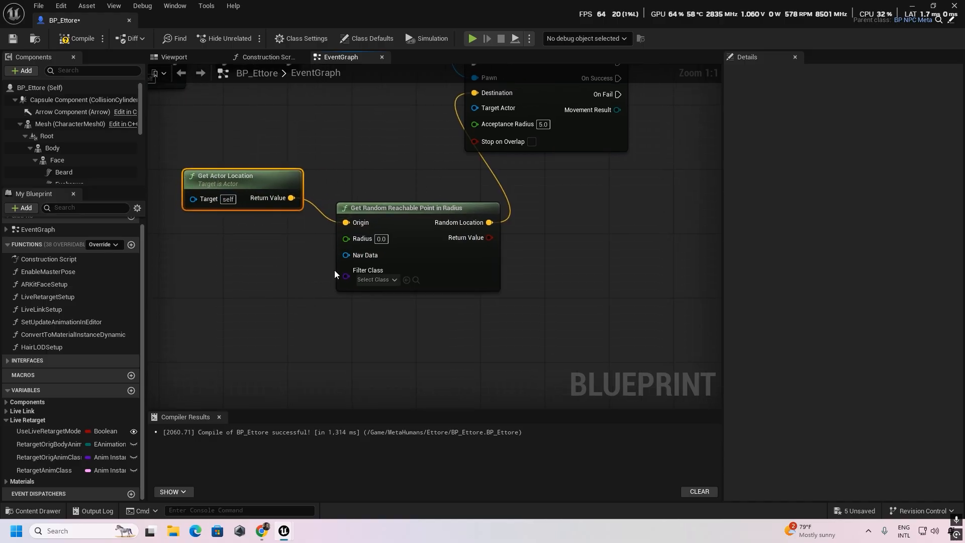
- Set the Radius of Get Random Reachable Point in Radius to 1000 and compile the blueprint
scroll(333, 270, down, 1)
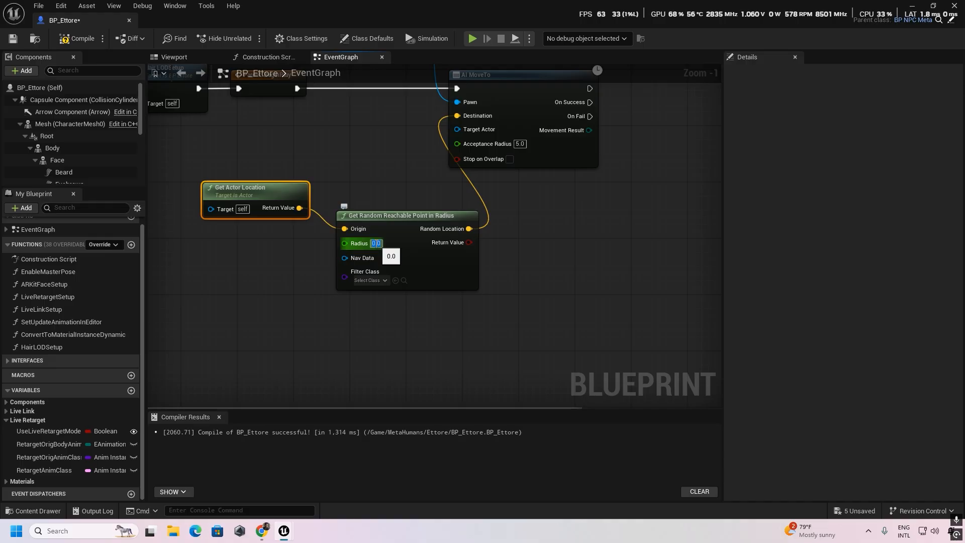
key(Return)
right_drag(414, 154, 434, 262)
scroll(300, 258, down, 2)
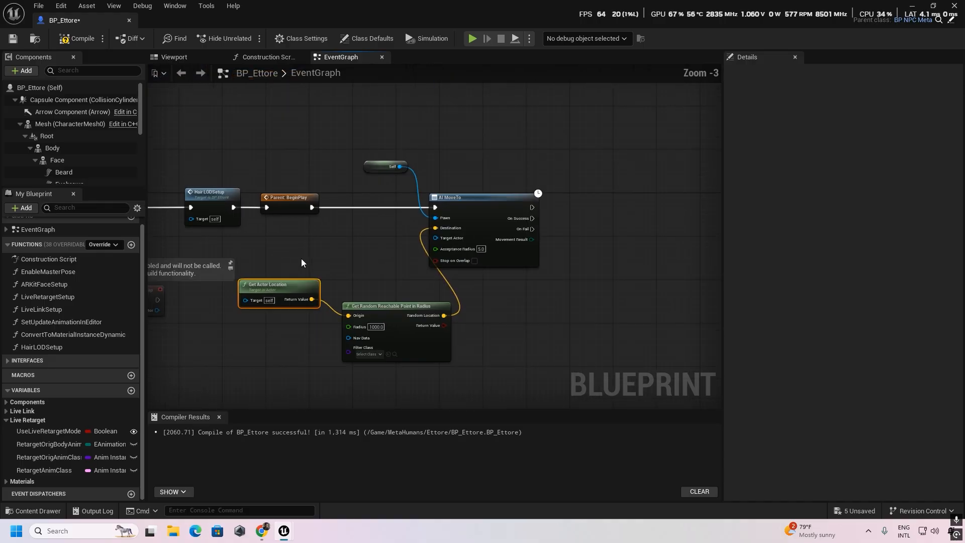
right_drag(400, 246, 553, 247)
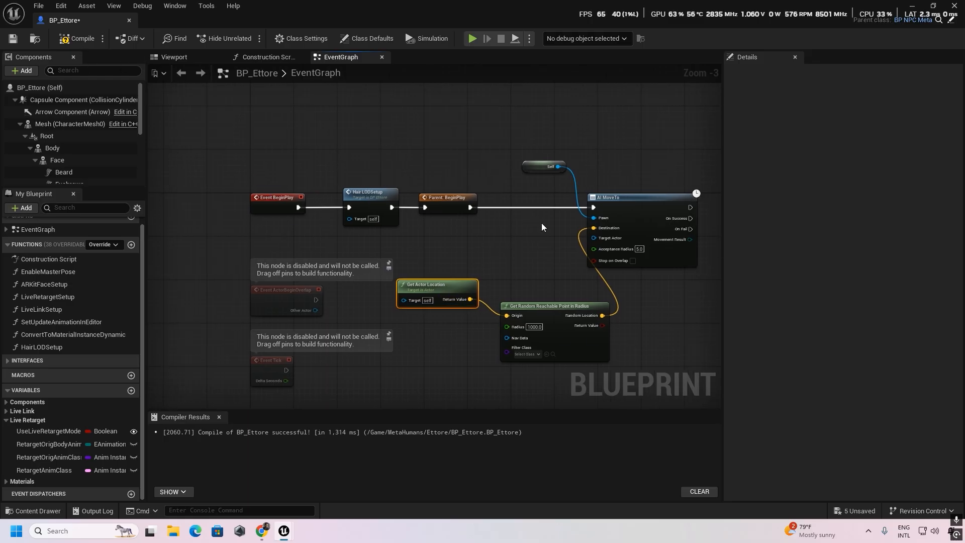
right_drag(484, 263, 432, 235)
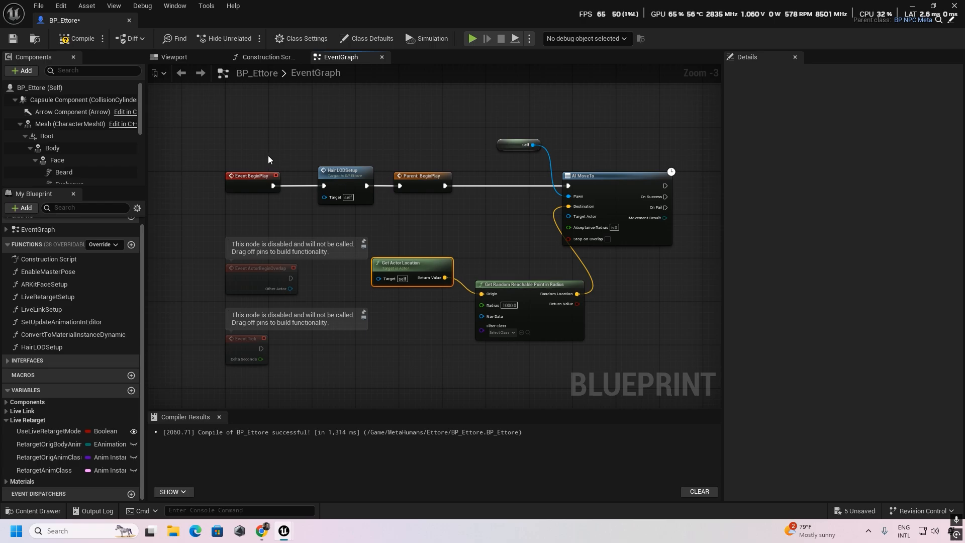
click(74, 39)
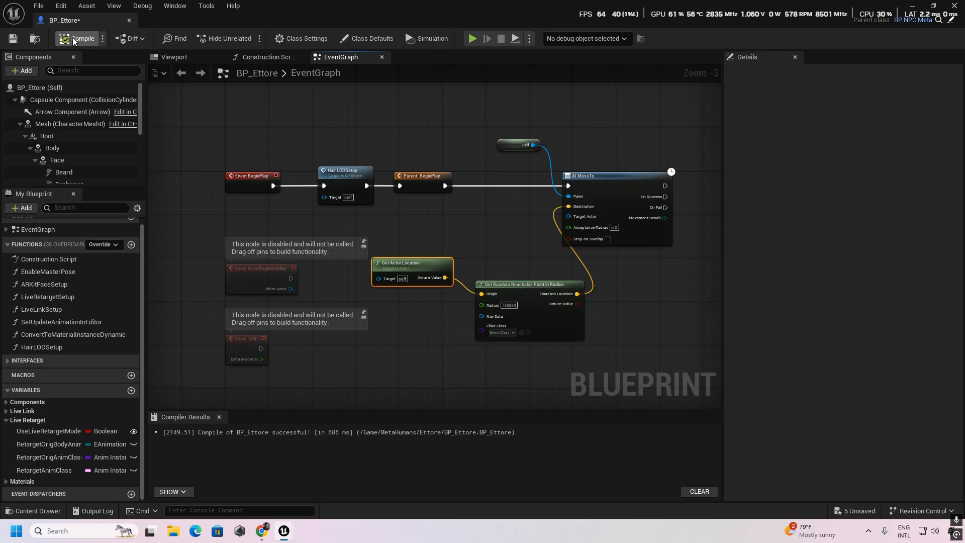
- Return to the Lvl_ThirdPerson level and place BP_Ettore on the floor at about X 1100, Y -570, Z 90
click(914, 6)
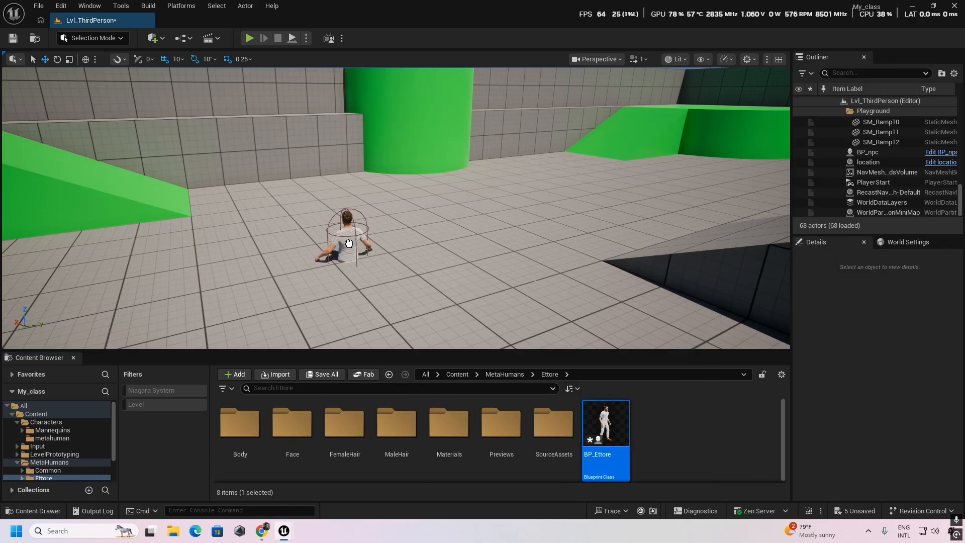
drag(380, 238, 362, 246)
right_drag(395, 273, 390, 253)
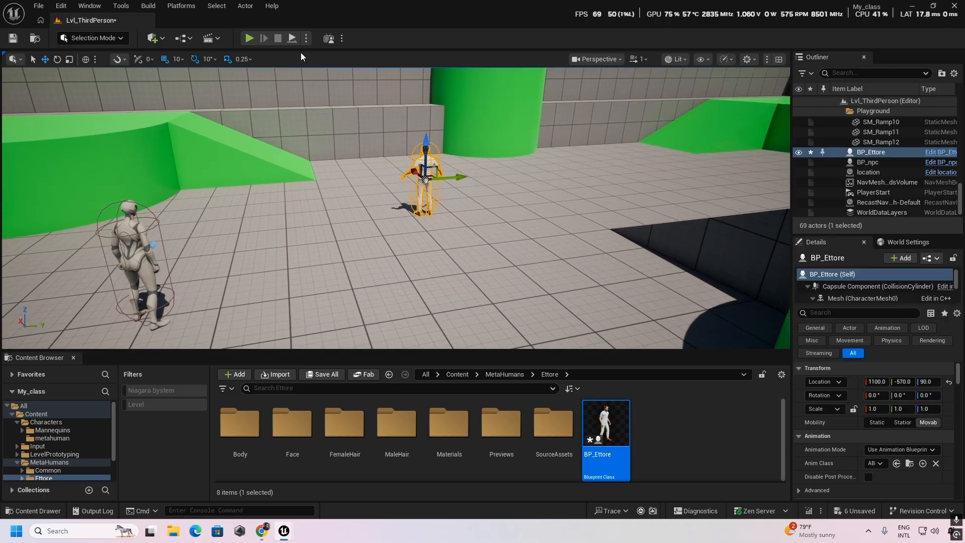
- Simulate the level to watch BP_Ettore move around the floor, and stop the simulation
click(293, 38)
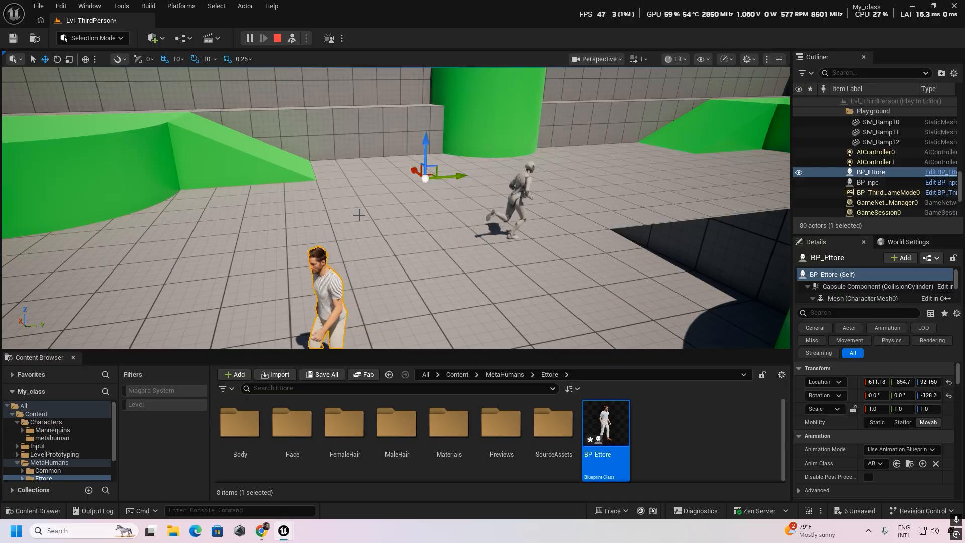
mouse_move(325, 317)
right_down()
mouse_move(323, 333)
mouse_move(365, 322)
mouse_move(326, 317)
right_up()
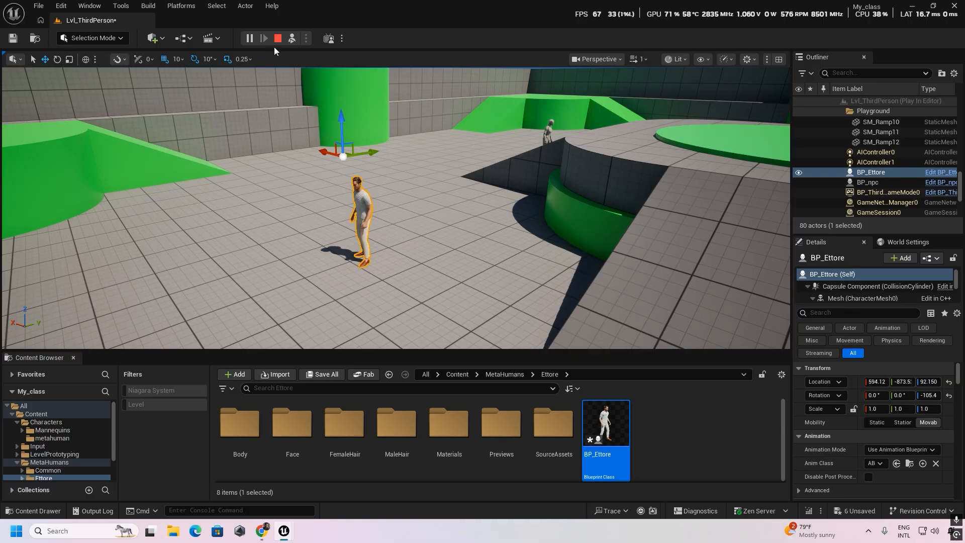
click(278, 38)
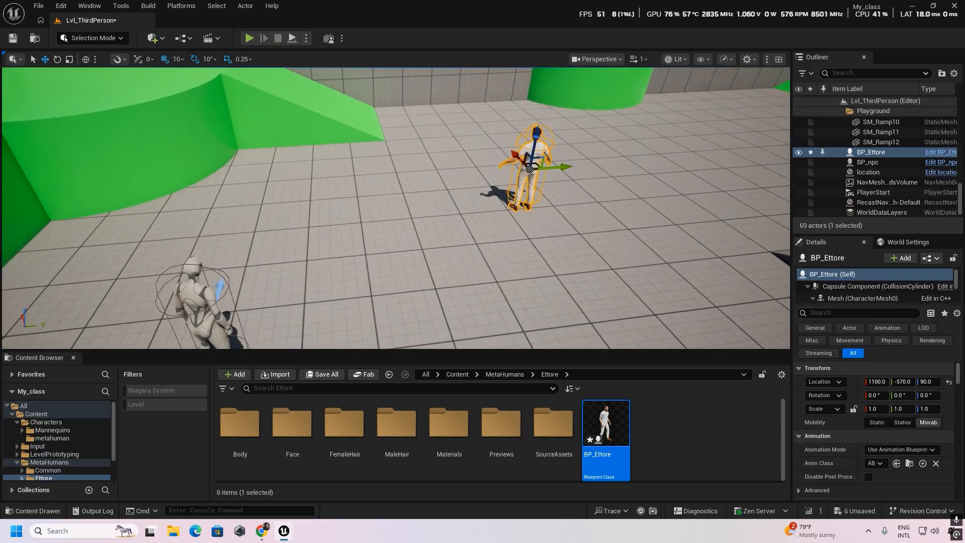
mouse_move(404, 184)
right_down()
mouse_move(386, 209)
mouse_move(425, 211)
mouse_move(404, 185)
right_up()
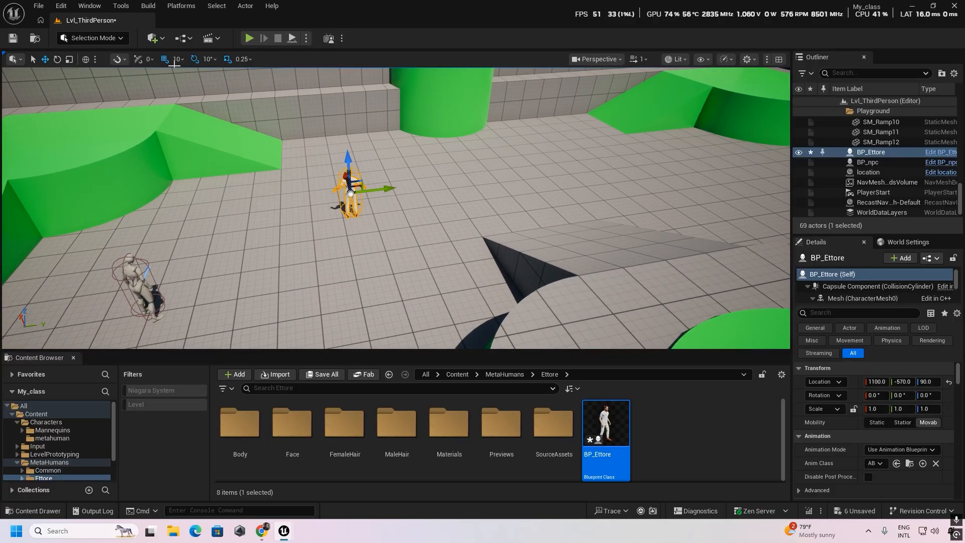
- Filter the level's actors by "nav" and delete NavMeshBoundsVolume and RecastNavMesh-Default
click(157, 37)
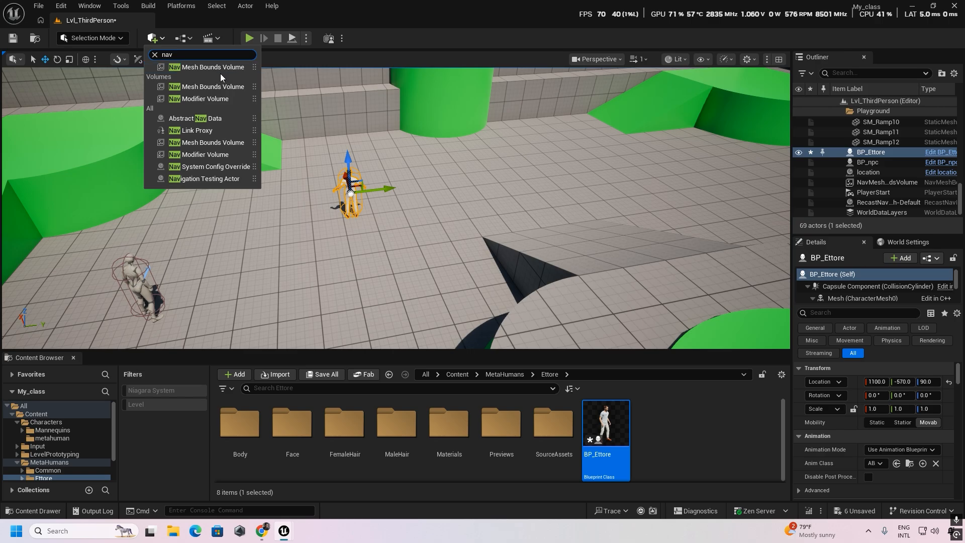
click(155, 55)
click(863, 74)
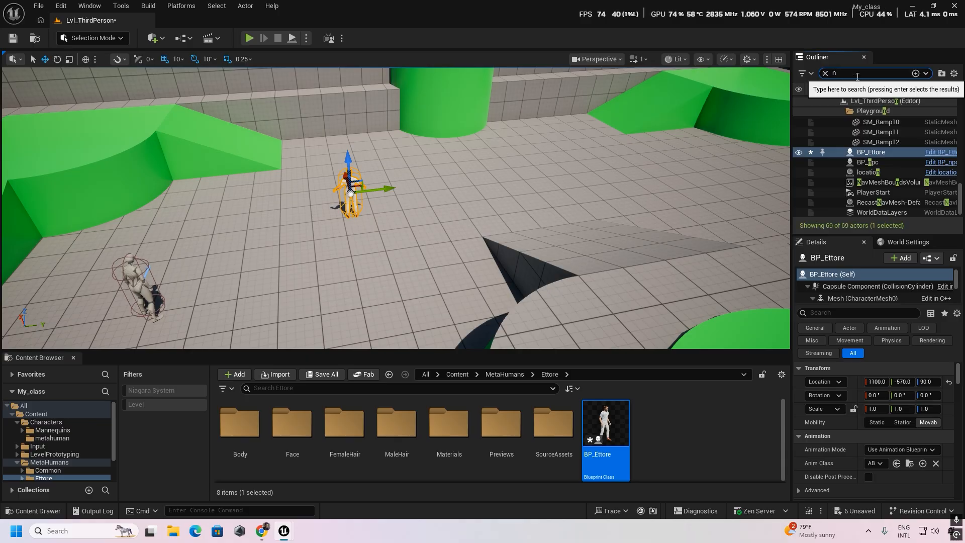
text(nv)
key(BackSpace)
text(av)
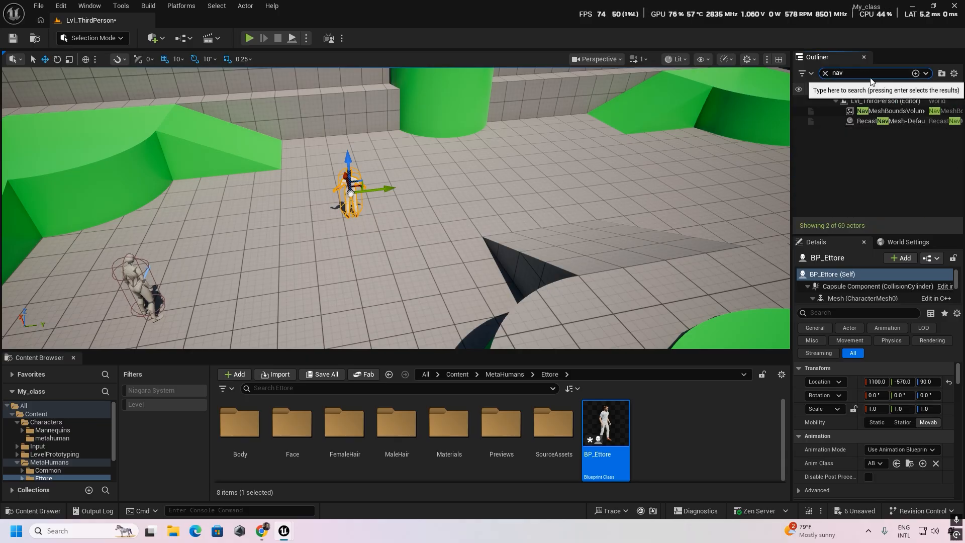
click(877, 111)
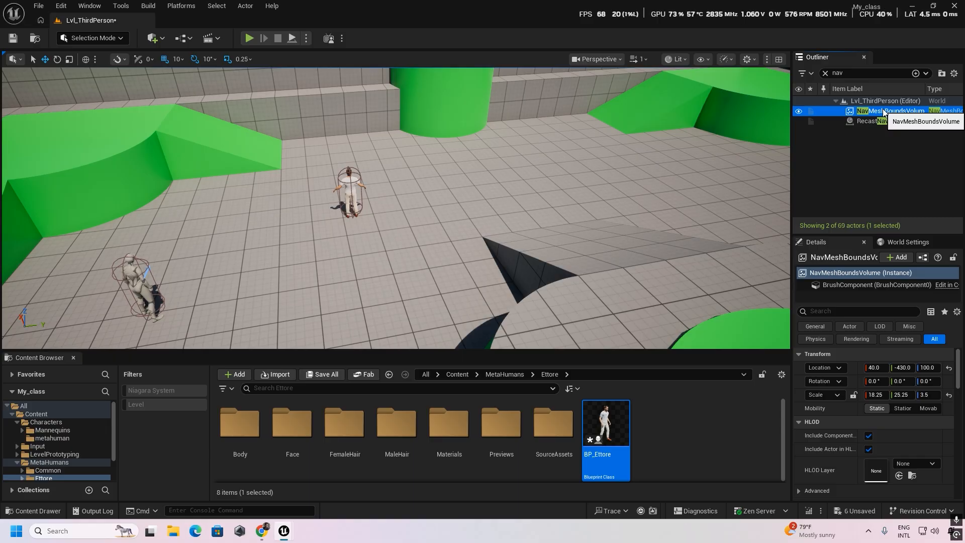
key(Delete)
click(878, 113)
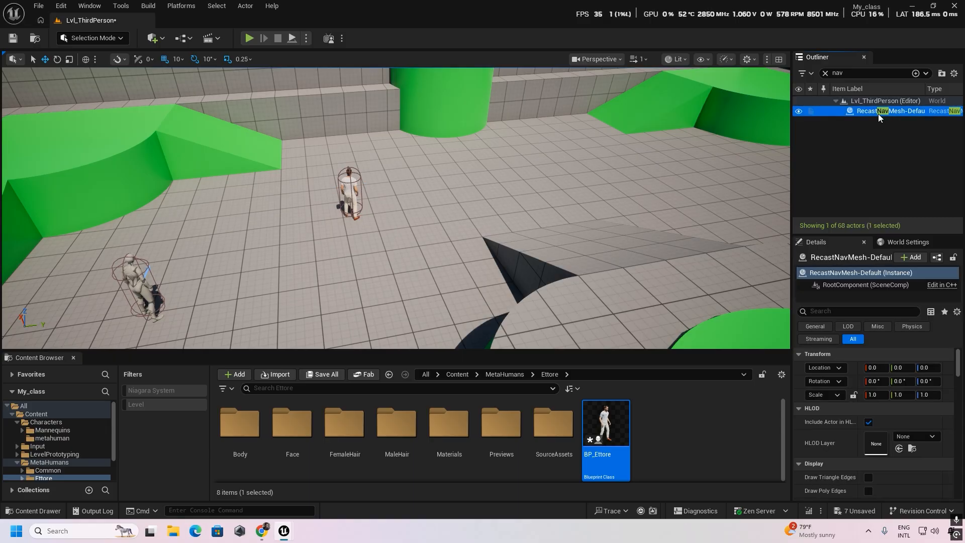
key(Delete)
- Run the level without a navigation mesh to check BP_Ettore's behaviour, and stop the session
mouse_move(338, 248)
right_down()
mouse_move(346, 264)
mouse_move(397, 274)
mouse_move(352, 257)
right_up()
key(w)
mouse_move(455, 244)
right_down()
mouse_move(466, 214)
mouse_move(455, 244)
right_up()
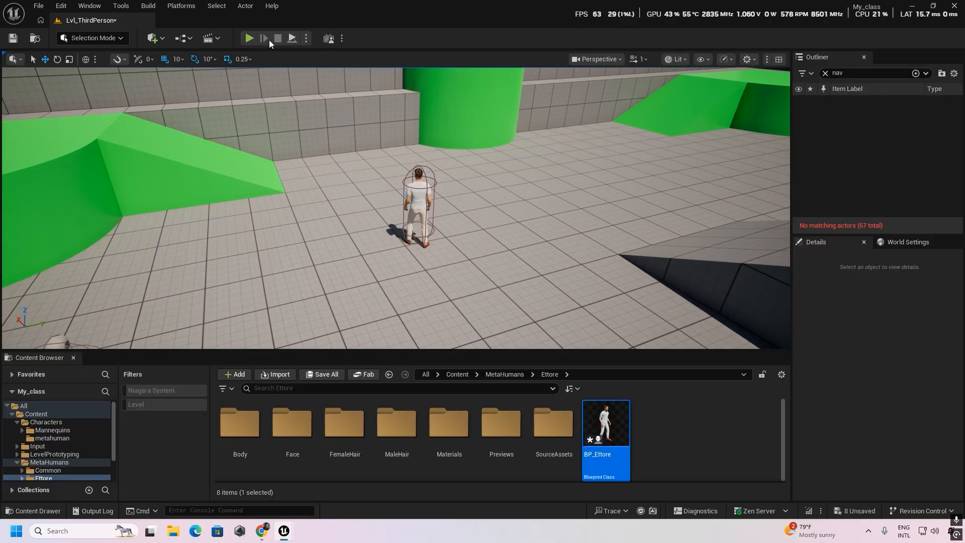
key(alt+p)
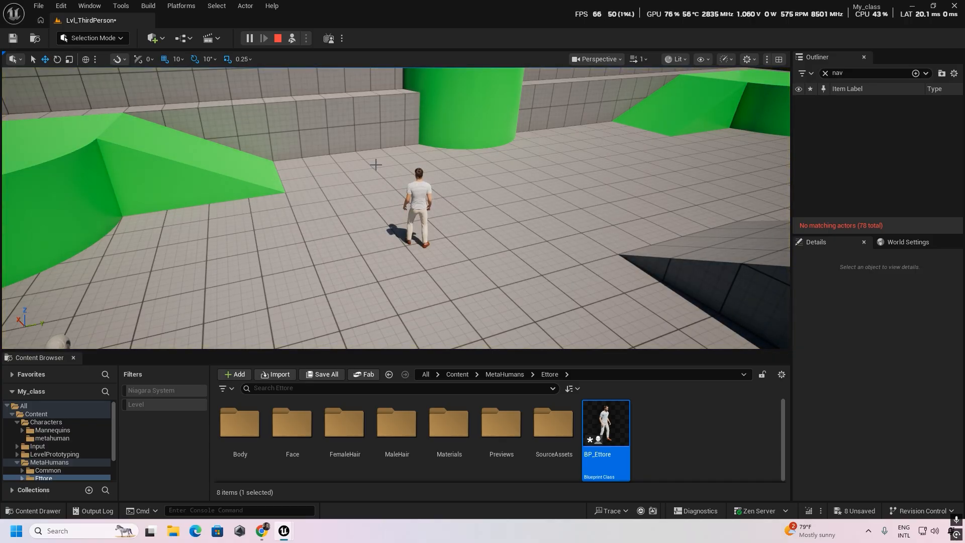
click(277, 39)
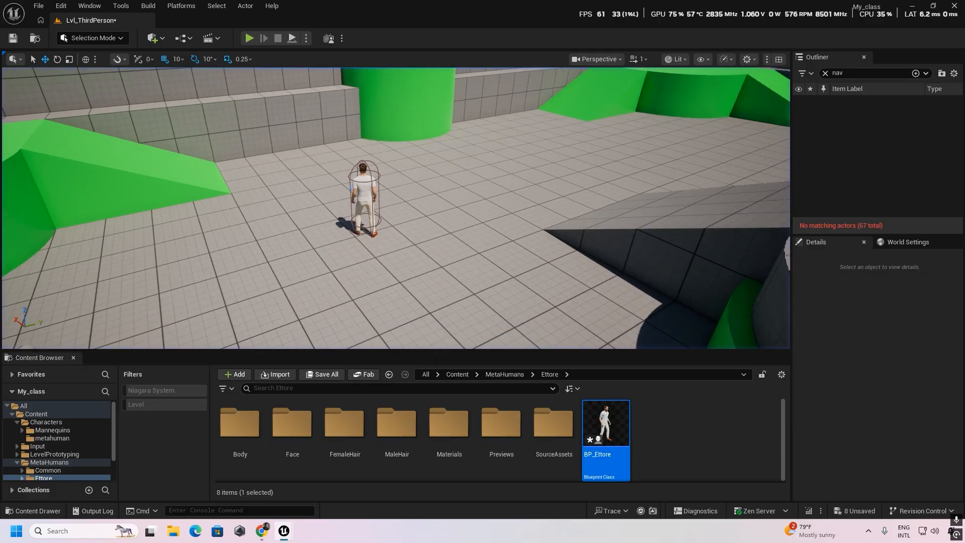
- Add a Nav Mesh Bounds Volume over the central platform at X 60, Y 60, Z 320 and briefly toggle the navigation overlay
click(153, 39)
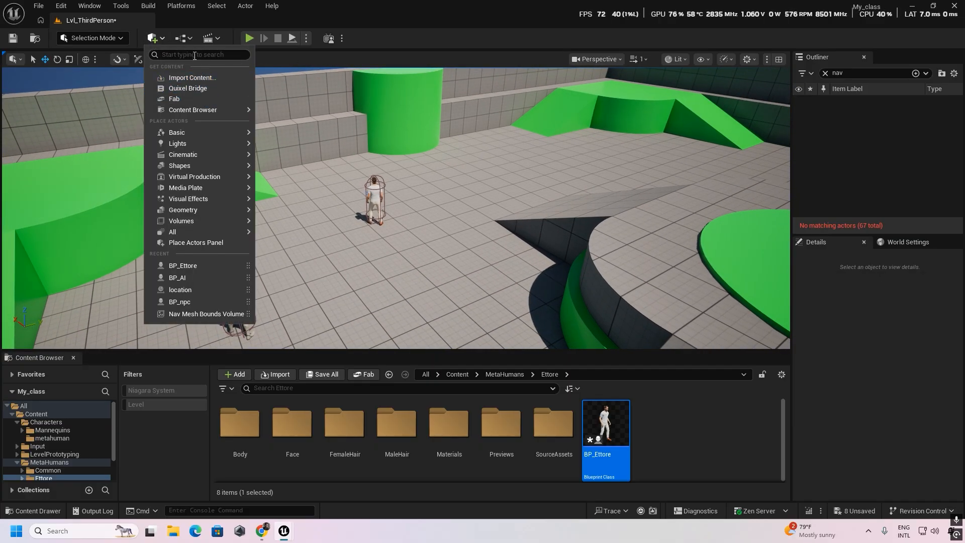
text(nav)
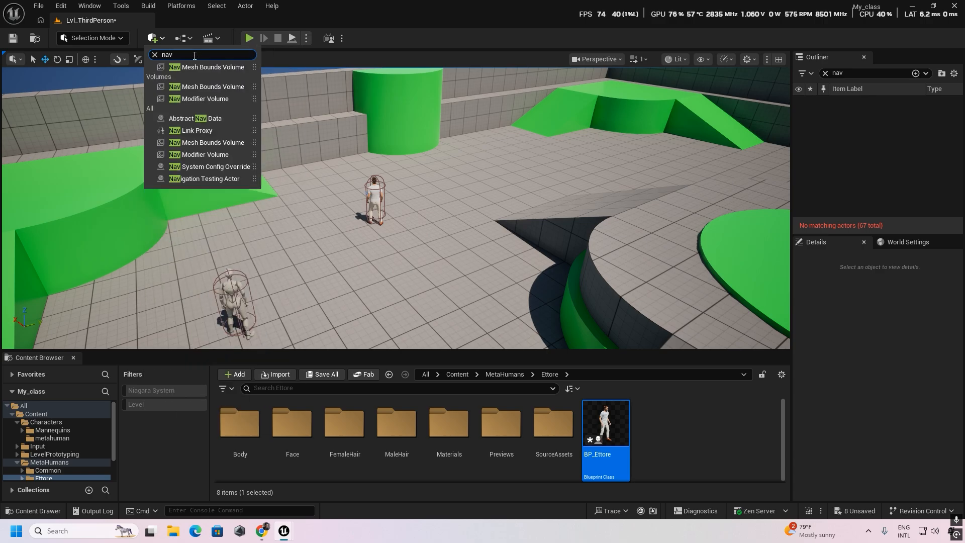
click(212, 70)
right_drag(406, 240, 583, 271)
key(s)
drag(283, 173, 447, 72)
right_drag(468, 146, 517, 143)
key(a)
key(w)
drag(319, 120, 322, 116)
right_drag(420, 157, 435, 160)
key(a)
key(w)
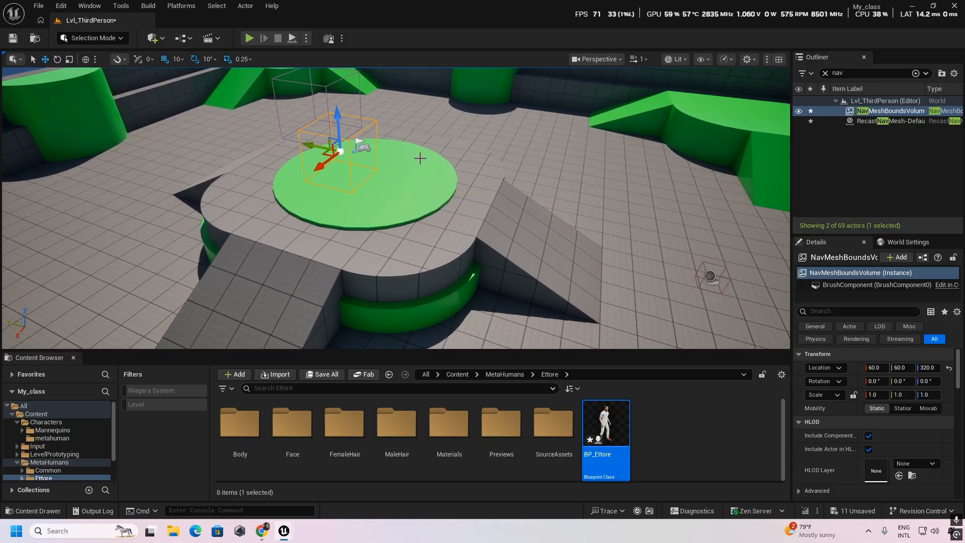
key(p)
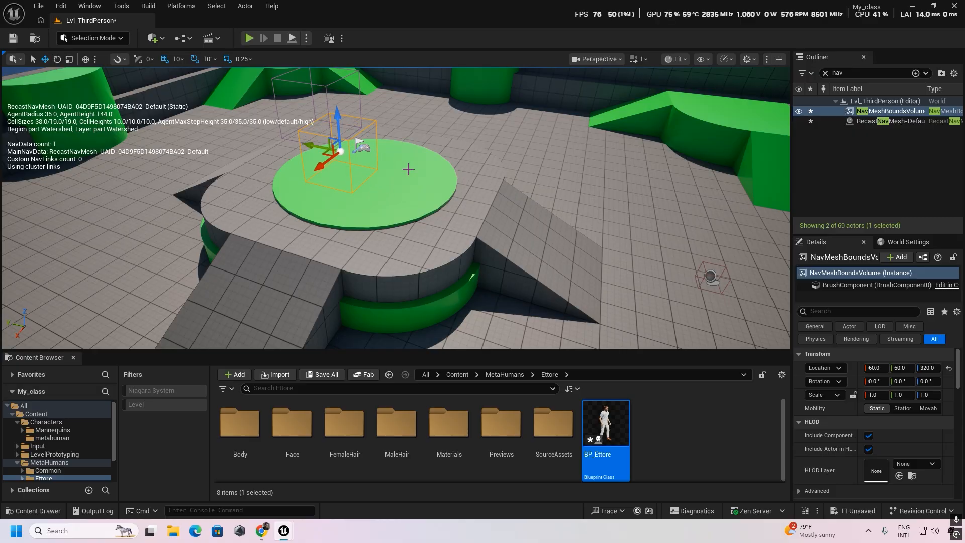
key(p)
- Scale the nav mesh volume to 5.75 in X and 4.75 in Y, and lower it to Z 210
right_drag(408, 169, 401, 175)
key(e)
key(r)
drag(362, 145, 307, 201)
key(w)
drag(373, 95, 372, 123)
alt+drag(472, 129, 471, 130)
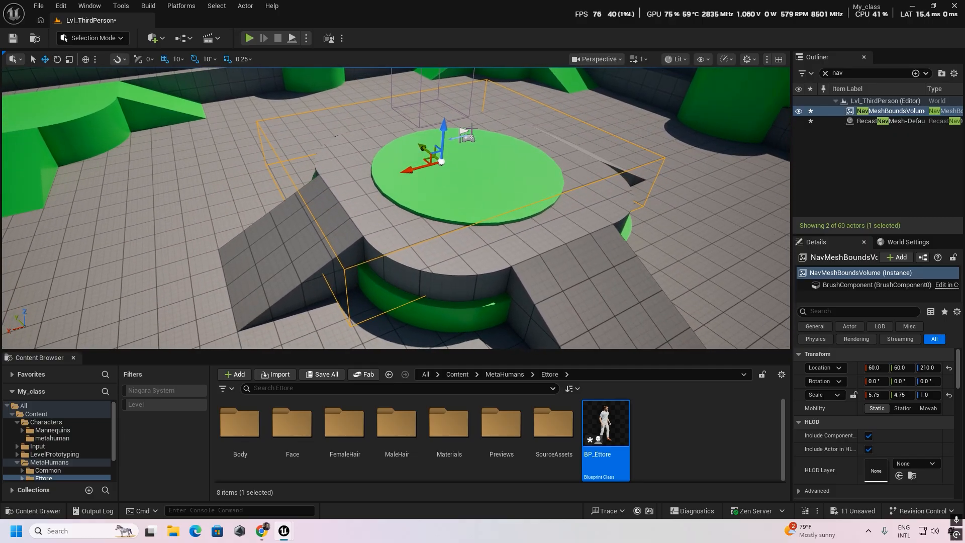
- Show the navigation overlay and examine the area covered by the nav mesh volume around the central platform
key(p)
right_drag(499, 152, 452, 168)
key(s)
key(d)
key(w)
key(d)
right_drag(564, 150, 517, 151)
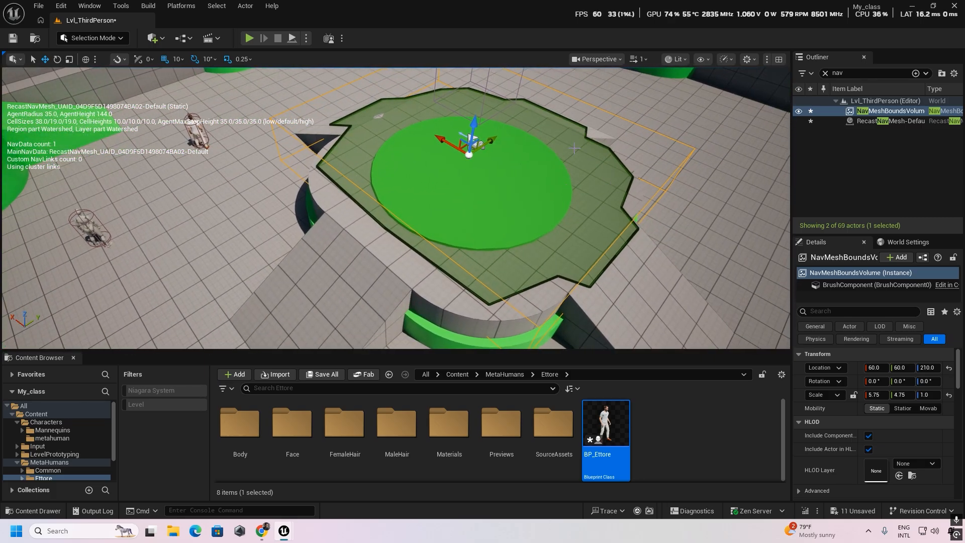
right_drag(613, 184, 559, 163)
scroll(662, 246, down, 5)
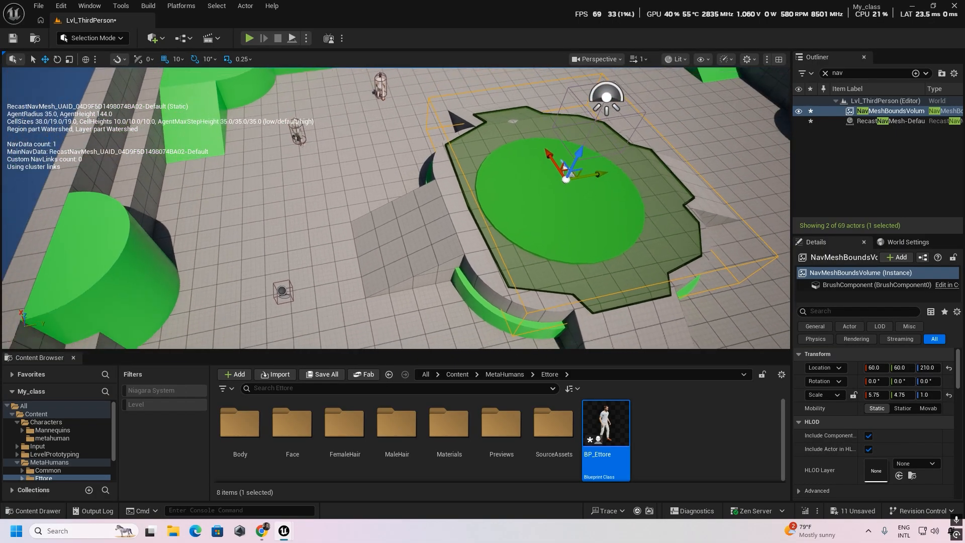
right_drag(593, 188, 610, 206)
right_drag(505, 255, 506, 257)
key(s)
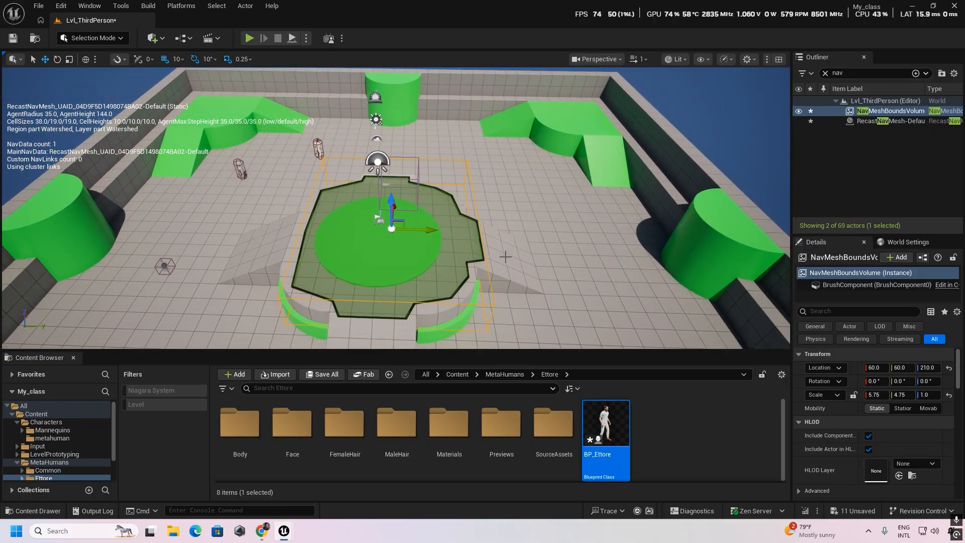
- Stretch the nav mesh volume across the arena with a scale of 19.5 in X and 18.25 in Y
key(r)
drag(425, 230, 475, 230)
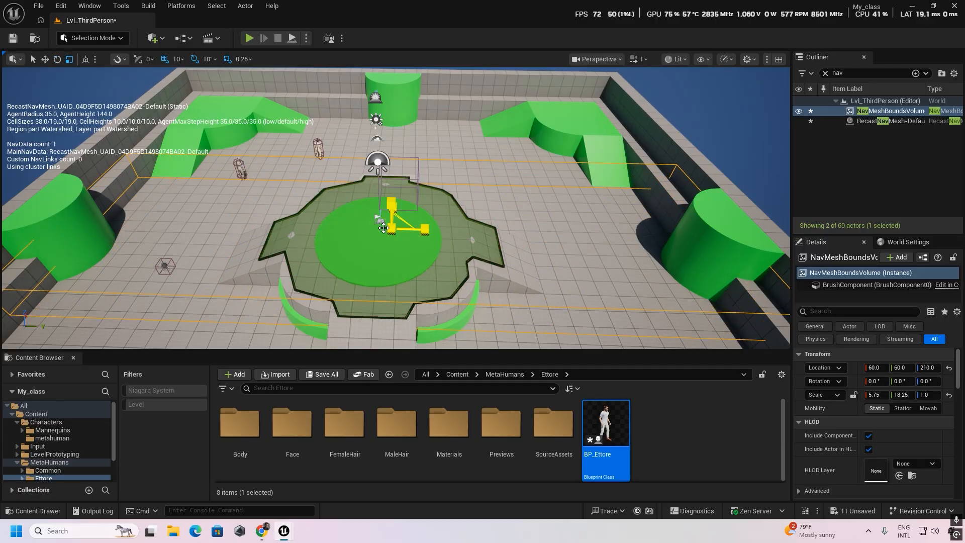
key(d)
right_drag(384, 227, 213, 226)
key(s)
drag(466, 243, 537, 244)
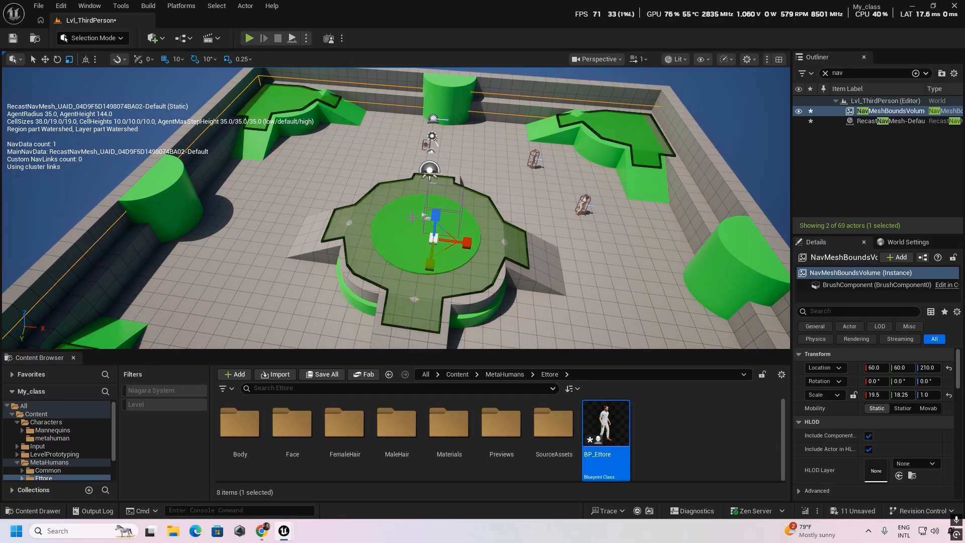
- Lower the nav mesh volume to Z 50 and increase its Z scale to 1.75
drag(439, 214, 432, 231)
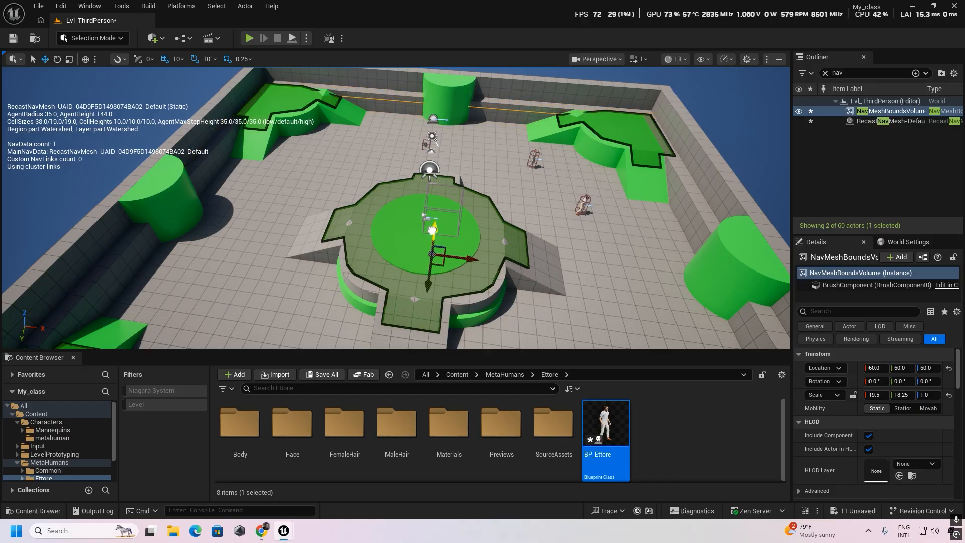
key(e)
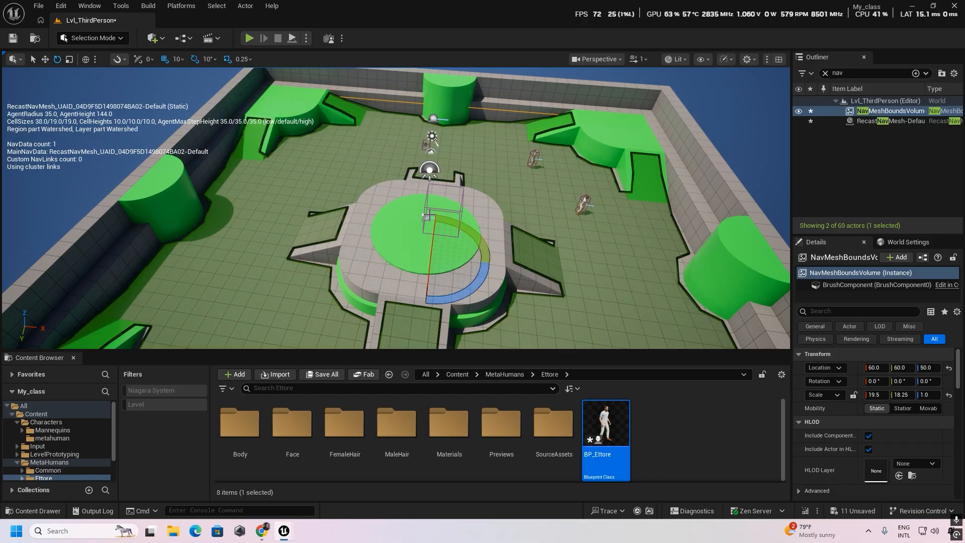
key(r)
drag(435, 234, 434, 230)
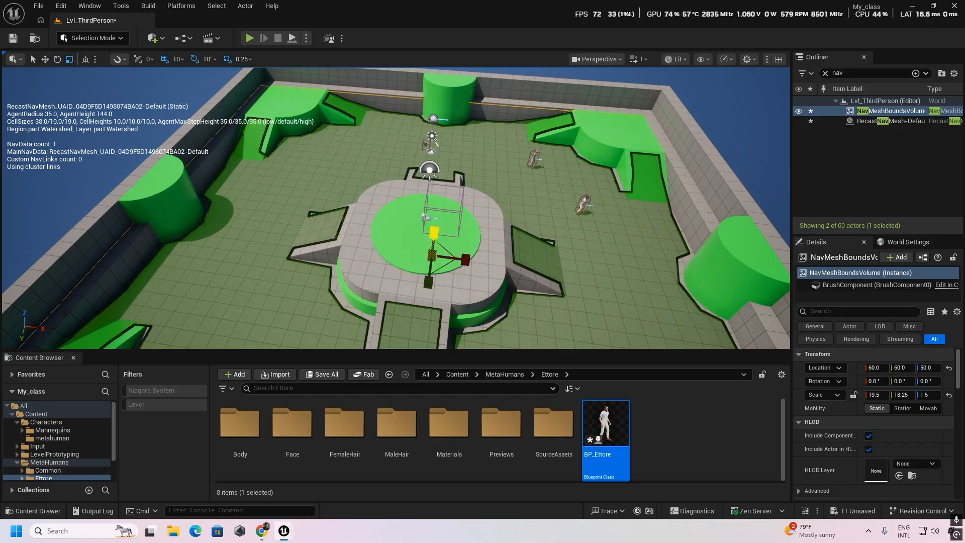
- Examine the navigation mesh coverage on the arena floor around the characters and ramps, and hide the navigation overlay
key(a)
right_drag(437, 241, 533, 216)
key(s)
right_drag(344, 192, 373, 212)
right_drag(533, 198, 426, 139)
key(w)
key(d)
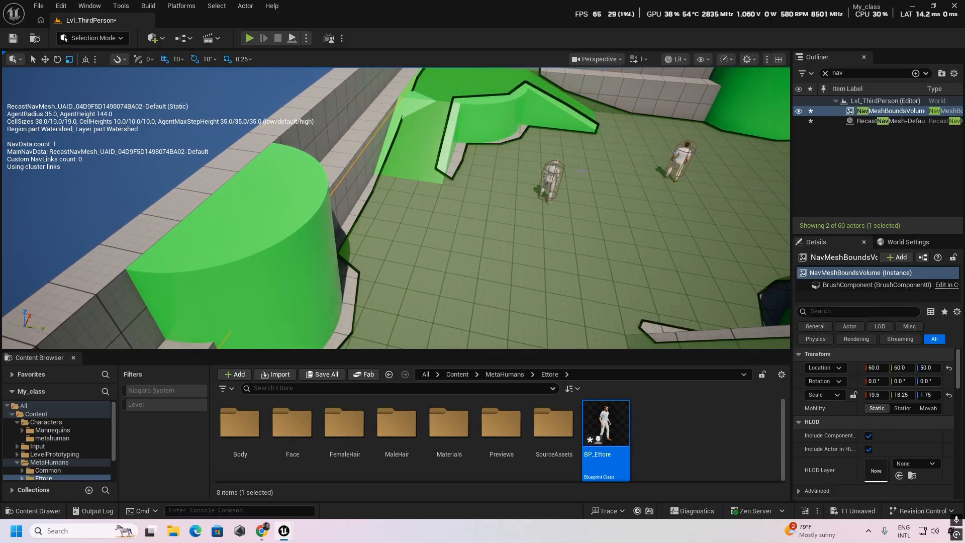
key(s)
right_drag(518, 150, 444, 216)
key(p)
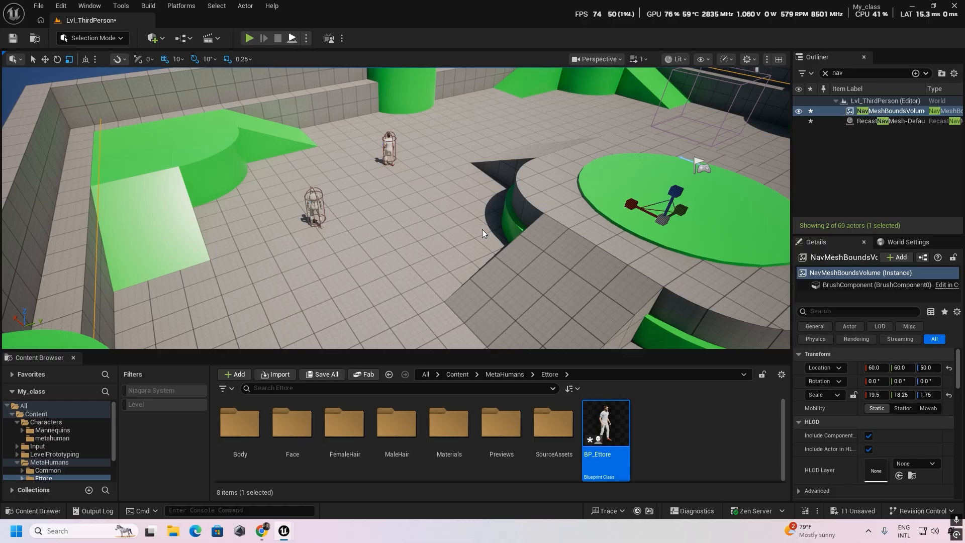
- Simulate the level to check BP_Ettore's movement with the new nav mesh volume, and stop the simulation
key(alt+s)
key(Escape)
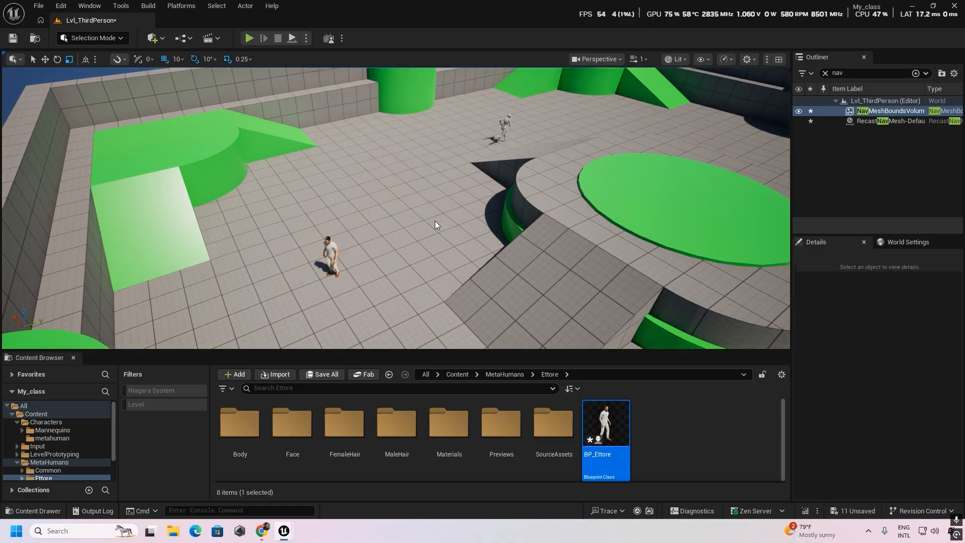
right_drag(433, 262, 385, 208)
key(w)
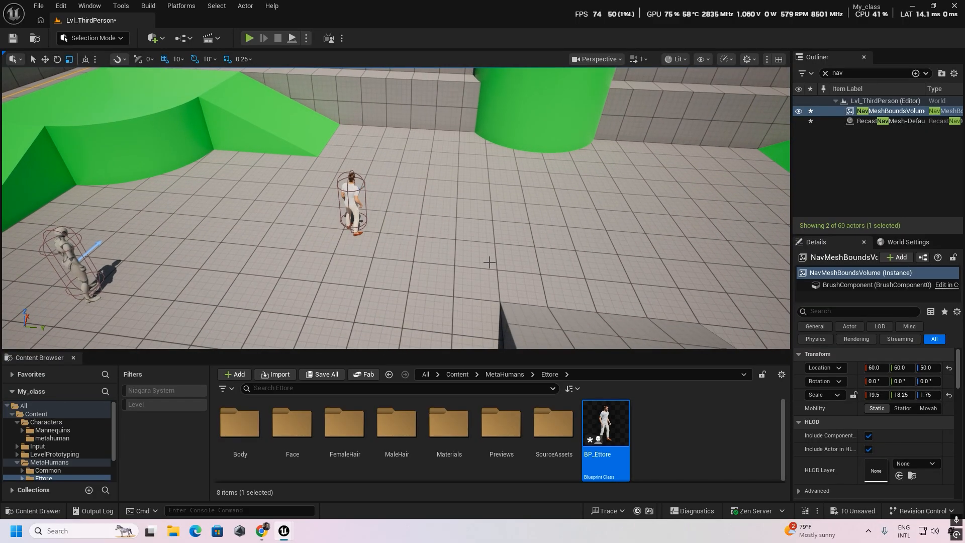
right_drag(483, 244, 511, 253)
key(a)
- Open the BP_Ettore blueprint and space out the Get Actor Location and Get Random Reachable Point in Radius nodes below AI MoveTo
double_click(603, 435)
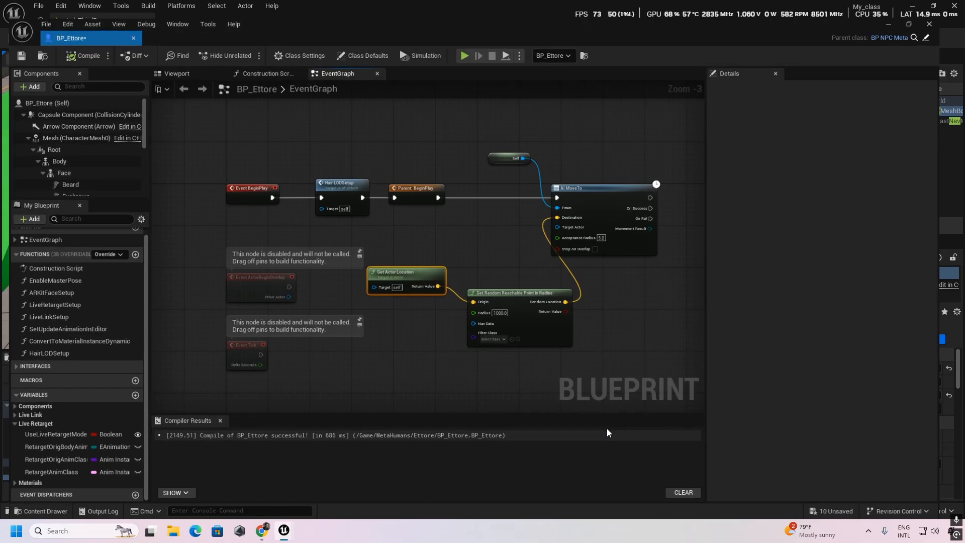
right_drag(458, 244, 398, 225)
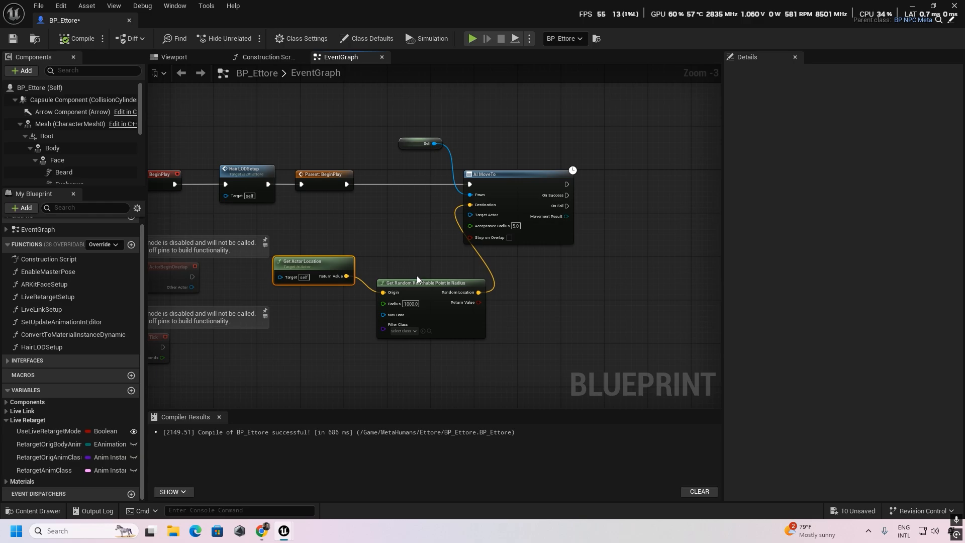
right_drag(572, 261, 584, 293)
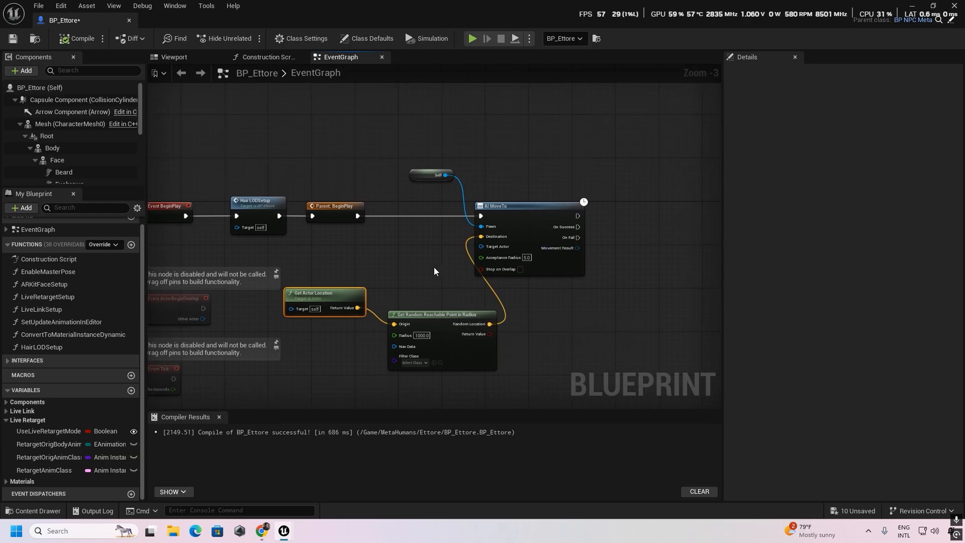
right_drag(434, 267, 572, 274)
right_drag(441, 275, 272, 274)
right_drag(353, 268, 401, 202)
drag(426, 249, 490, 250)
drag(322, 229, 362, 248)
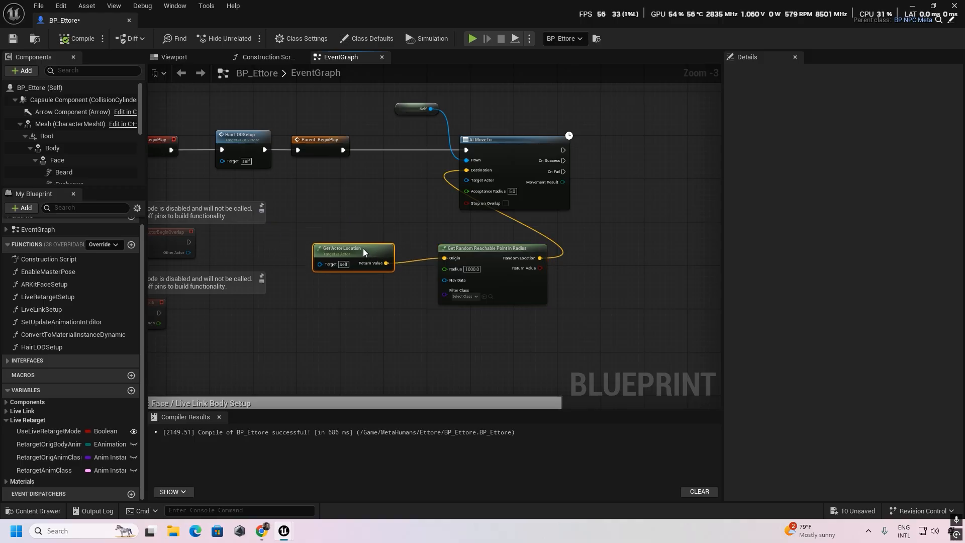
right_drag(361, 203, 266, 256)
drag(422, 208, 438, 202)
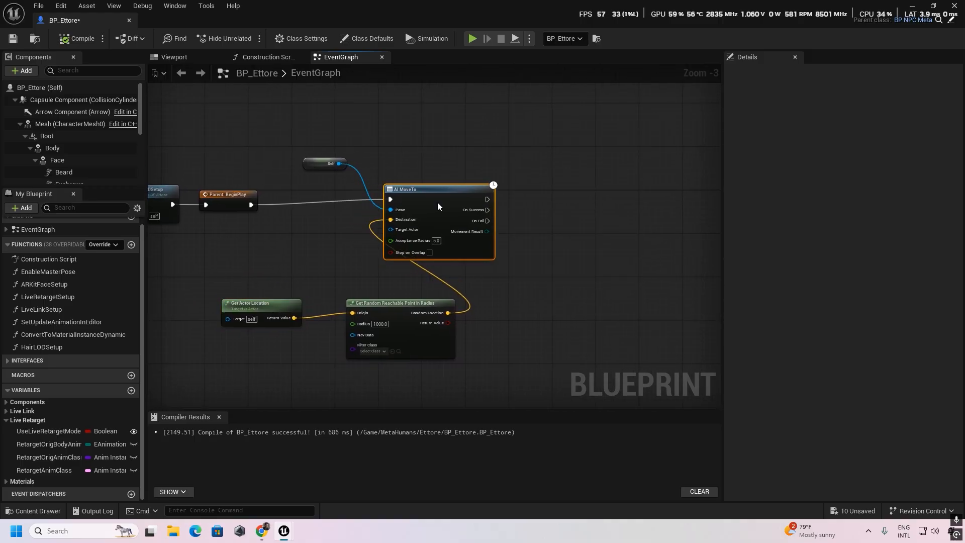
drag(405, 313, 393, 315)
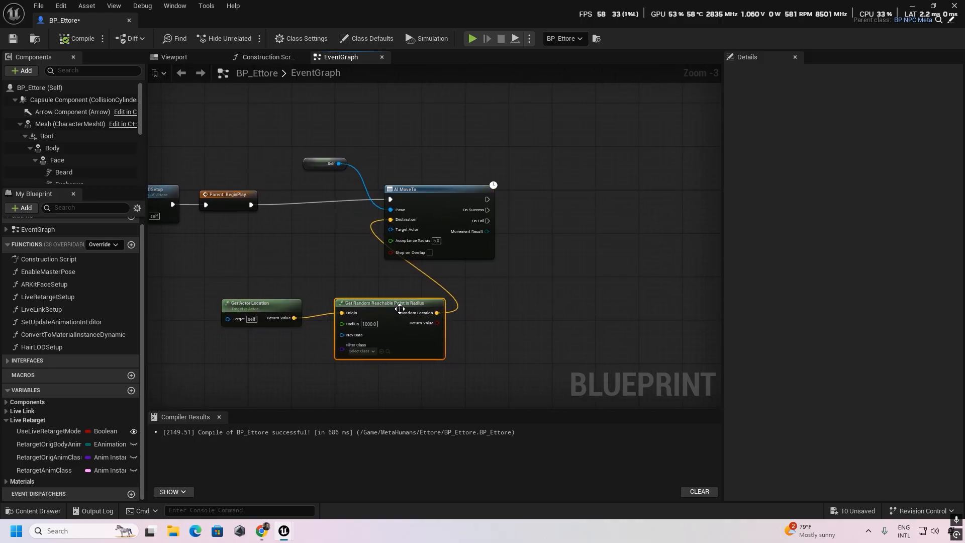
- Add a custom event named npc_roming above the AI MoveTo node in the event graph
right_drag(316, 244, 275, 264)
scroll(337, 235, down, 1)
scroll(327, 239, up, 1)
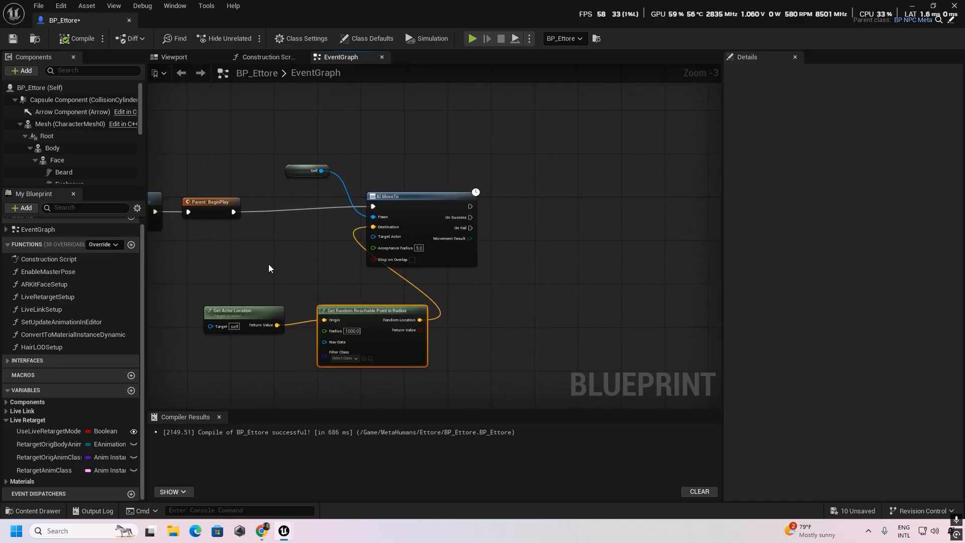
right_drag(268, 264, 335, 281)
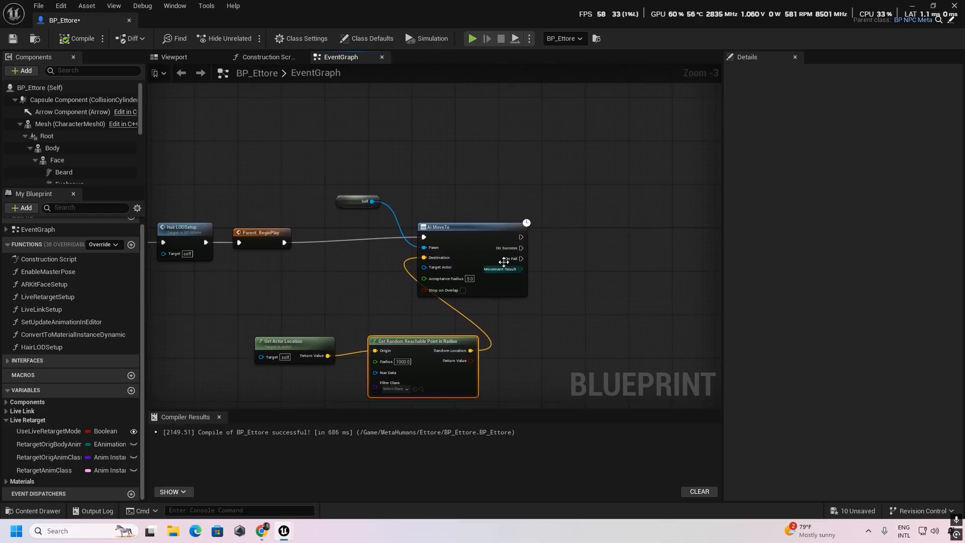
right_click(351, 134)
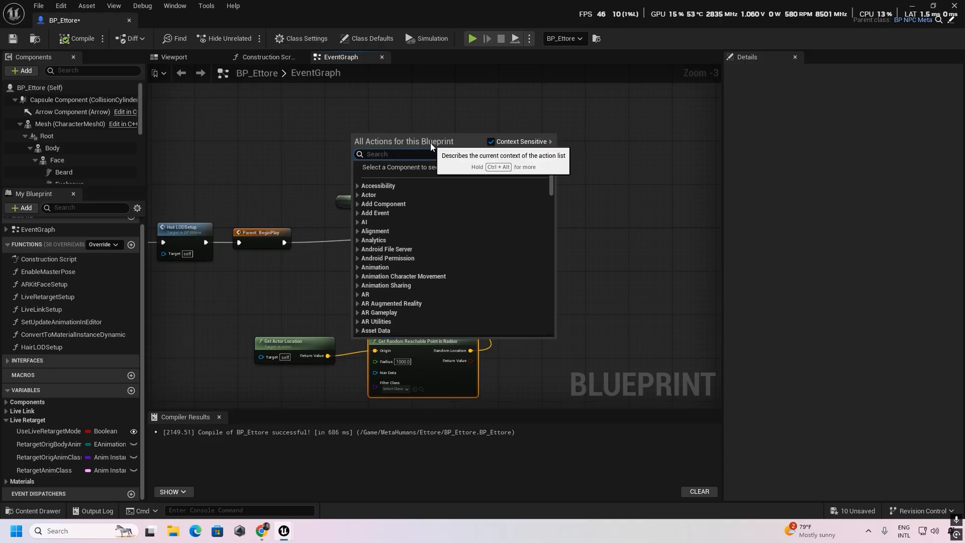
text(custom)
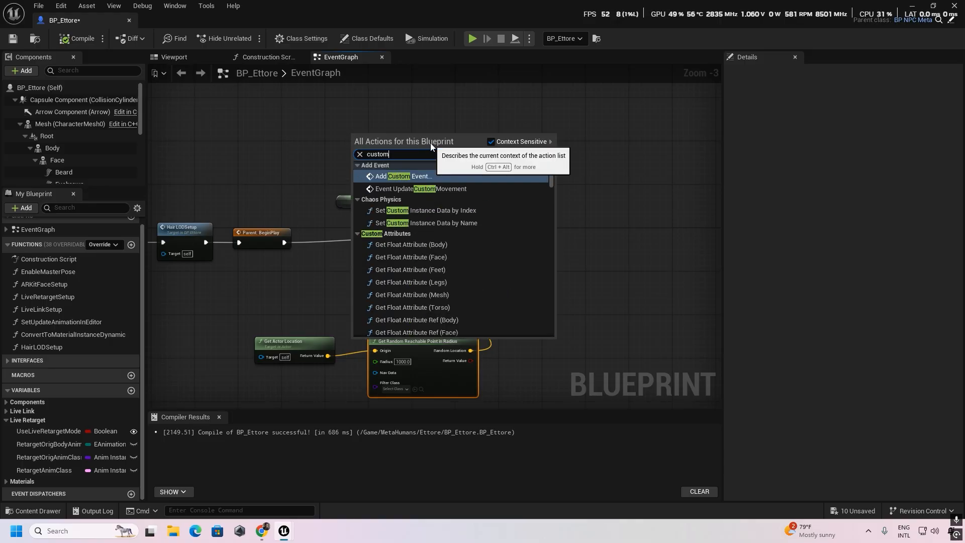
click(415, 174)
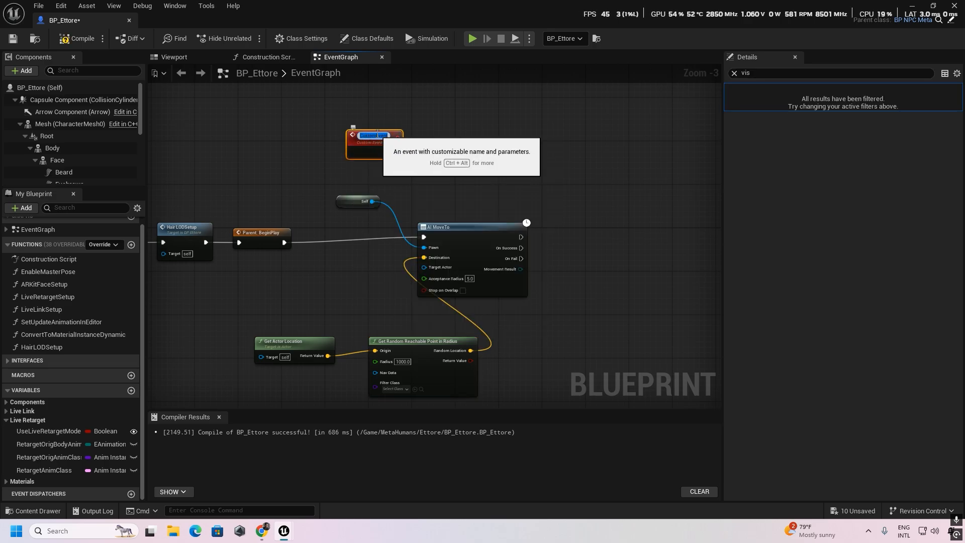
key(BackSpace)
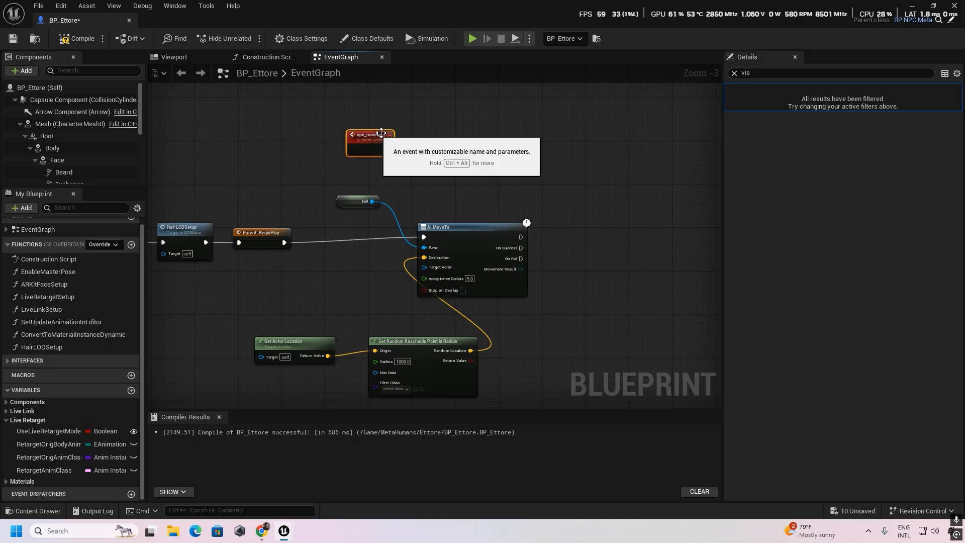
key(Return)
- Trigger AI MoveTo from the npc_roming event instead of from Parent: BeginPlay
drag(283, 243, 332, 219)
click(270, 180)
drag(423, 236, 384, 151)
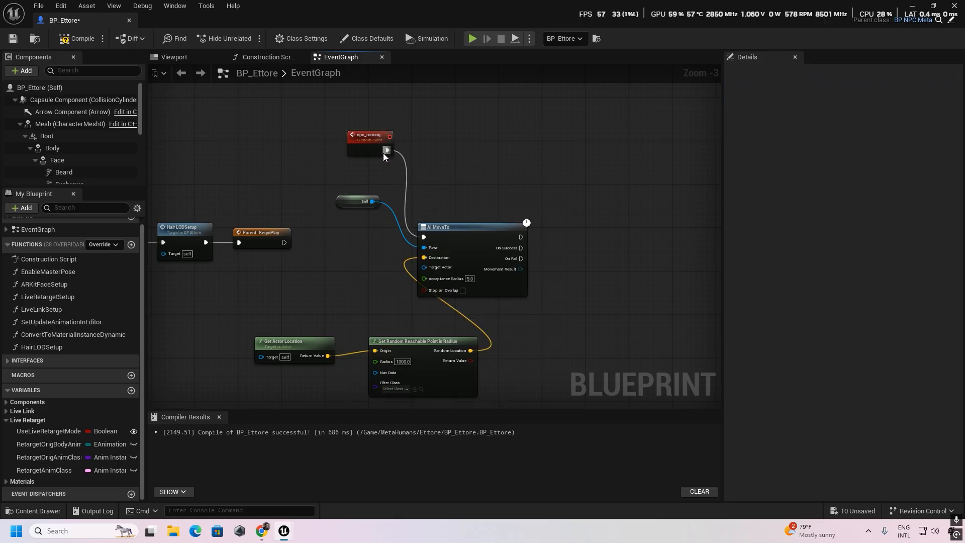
- Move AI MoveTo, Self, Get Random Reachable Point in Radius and Get Actor Location into a compact group beside npc_roming
right_drag(327, 305, 289, 252)
right_drag(426, 181, 298, 226)
drag(297, 226, 438, 128)
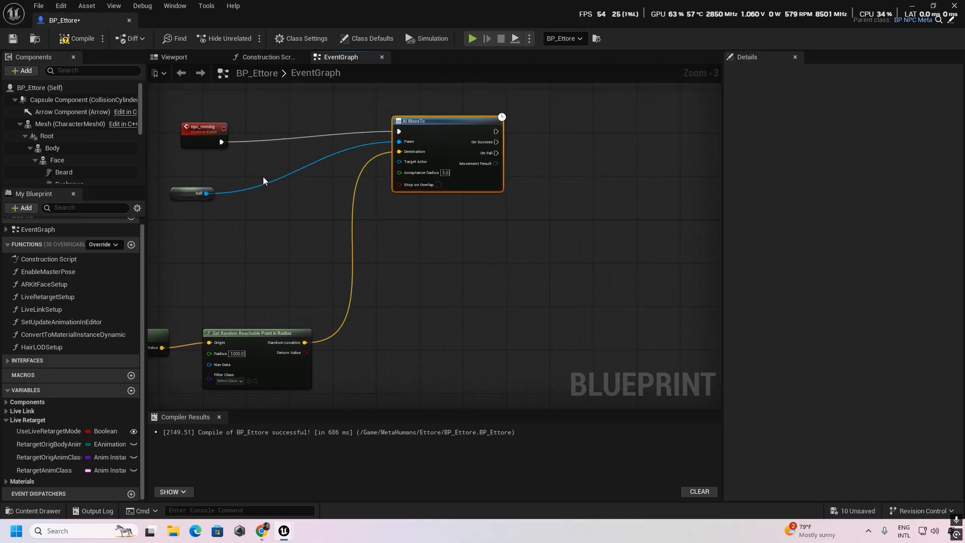
drag(186, 193, 299, 106)
drag(250, 341, 377, 240)
right_drag(212, 285, 332, 296)
drag(274, 350, 411, 194)
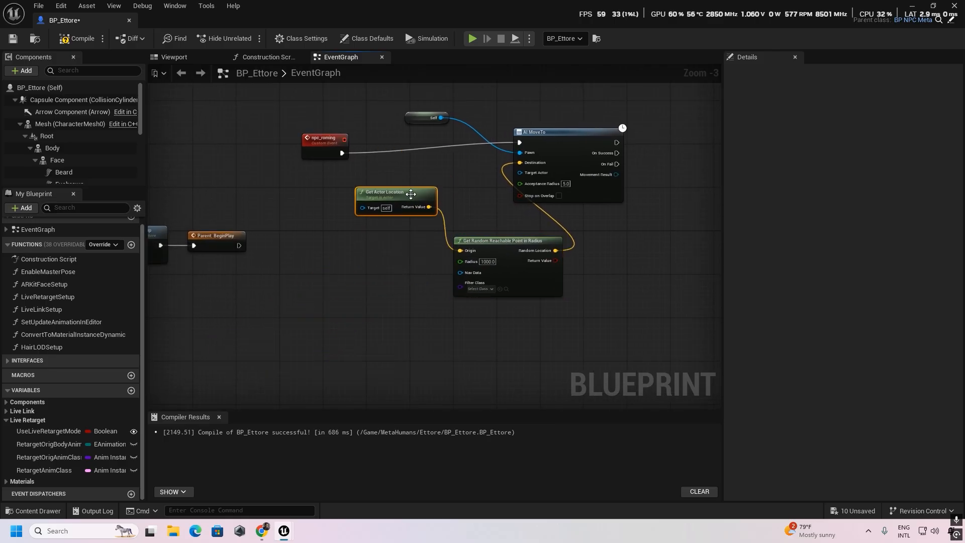
- Call Npc Roming from both the On Success and On Fail outputs of AI MoveTo, placing the call node beside it
scroll(425, 245, up, 1)
scroll(408, 249, up, 1)
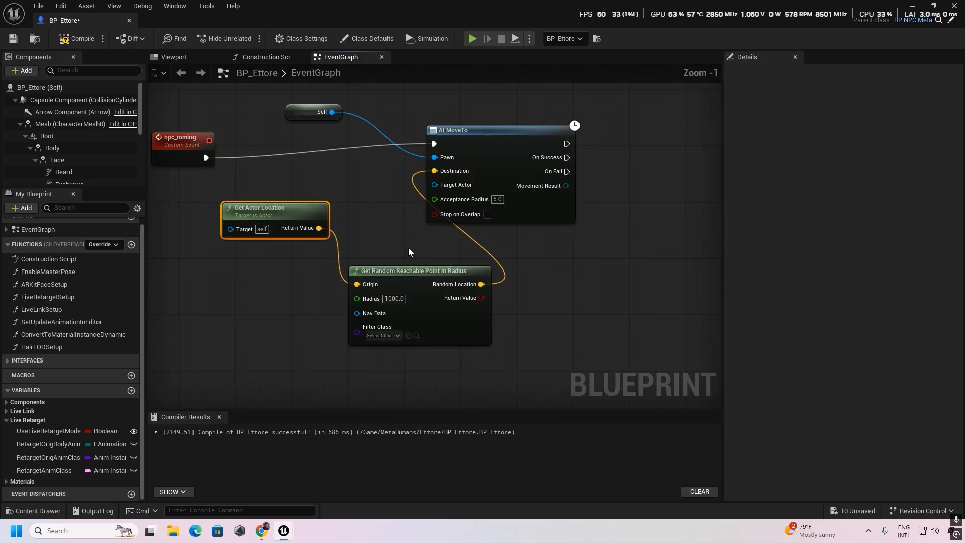
drag(496, 143, 510, 144)
right_drag(553, 237, 411, 295)
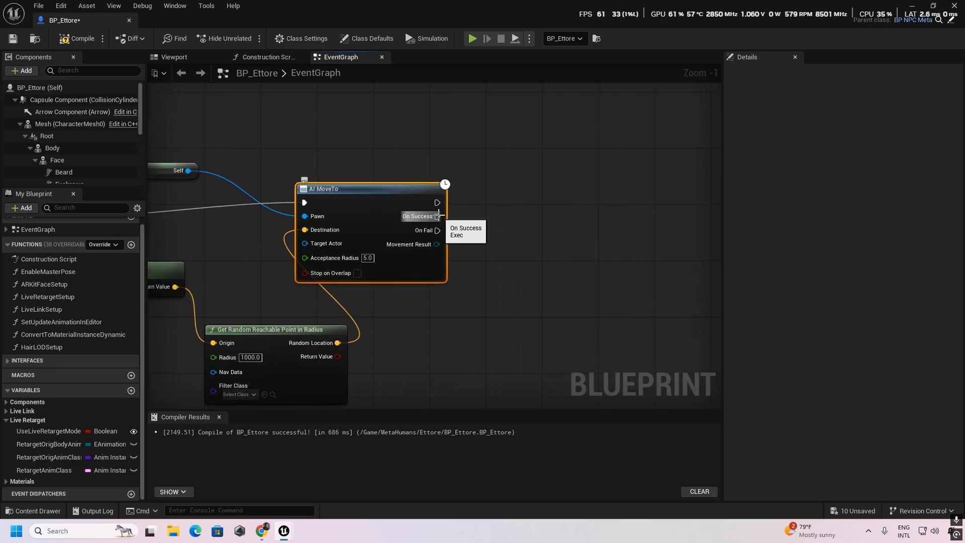
drag(437, 216, 491, 203)
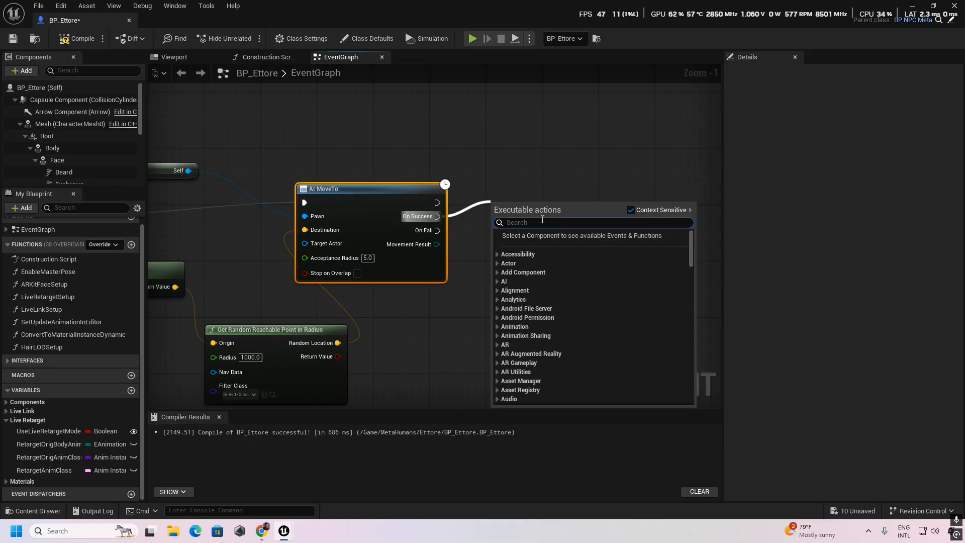
text(npc)
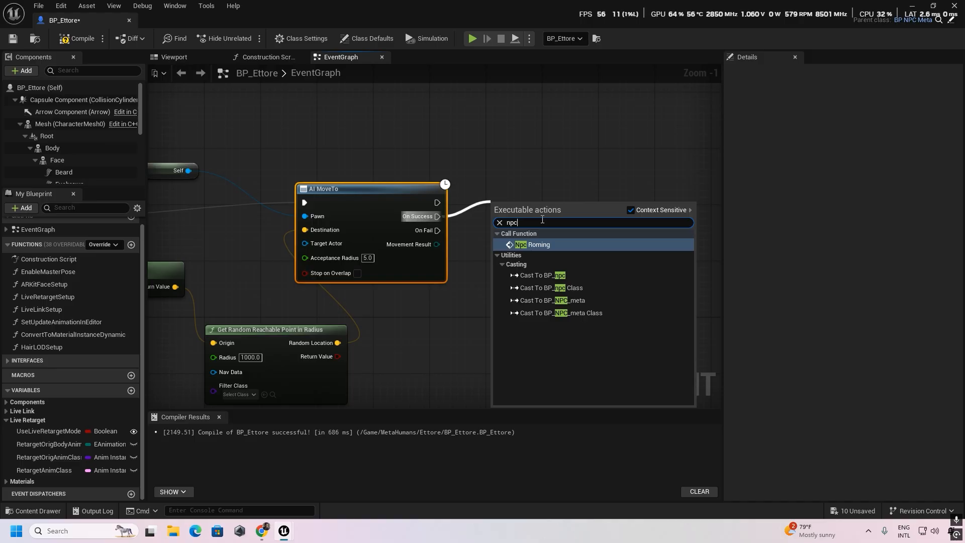
click(556, 245)
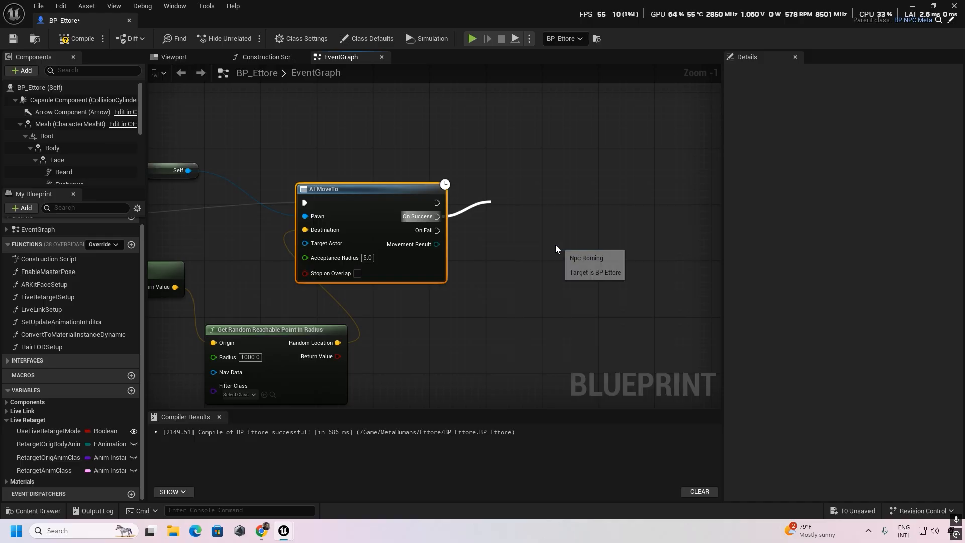
right_drag(538, 295, 587, 287)
drag(568, 202, 592, 204)
drag(486, 222, 596, 195)
right_drag(529, 277, 542, 274)
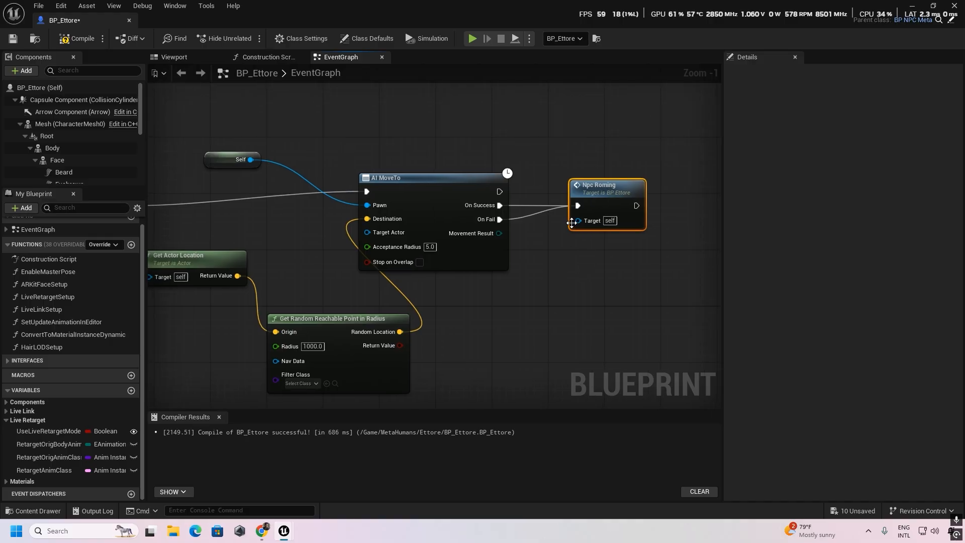
- Feed a Self reference into the Target of the looping Npc Roming call and compile the blueprint
drag(578, 221, 550, 291)
text(sel)
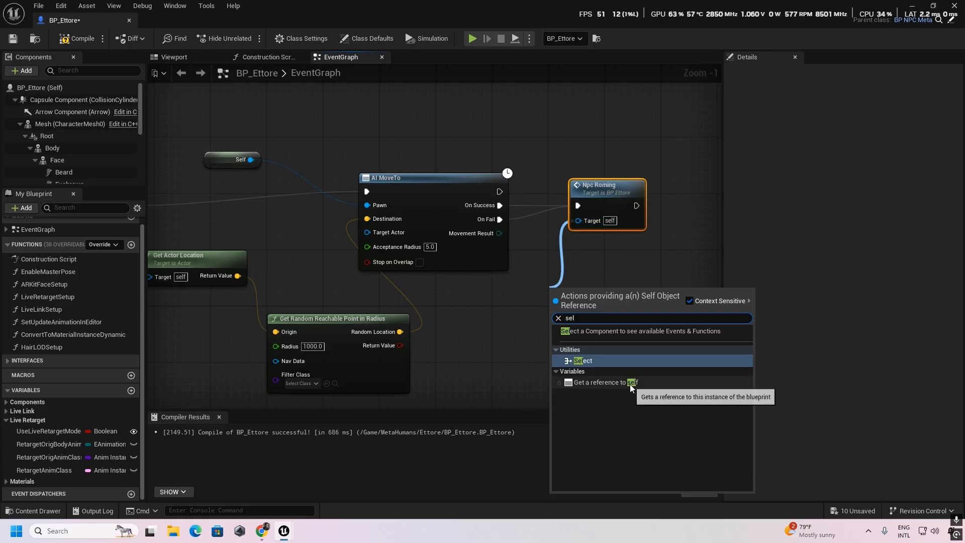
click(609, 383)
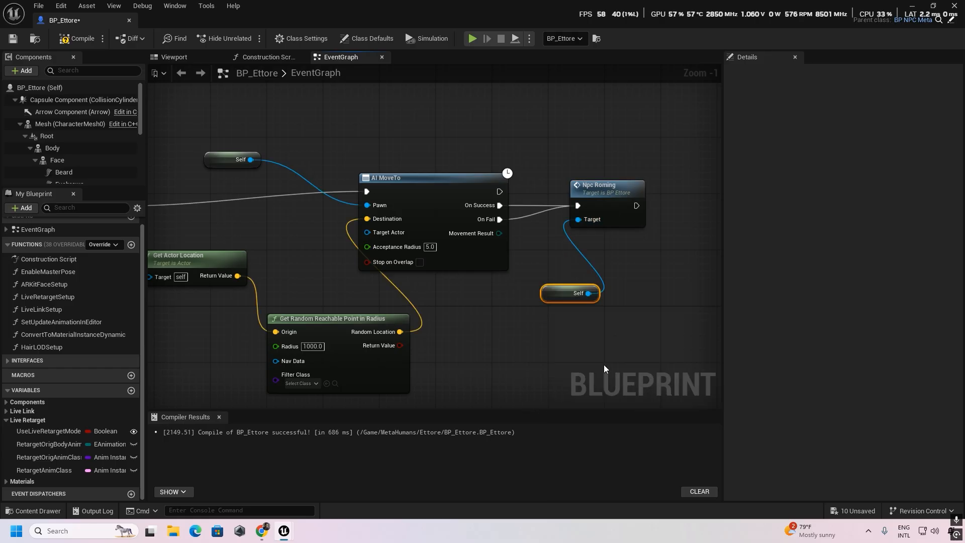
drag(556, 290, 541, 292)
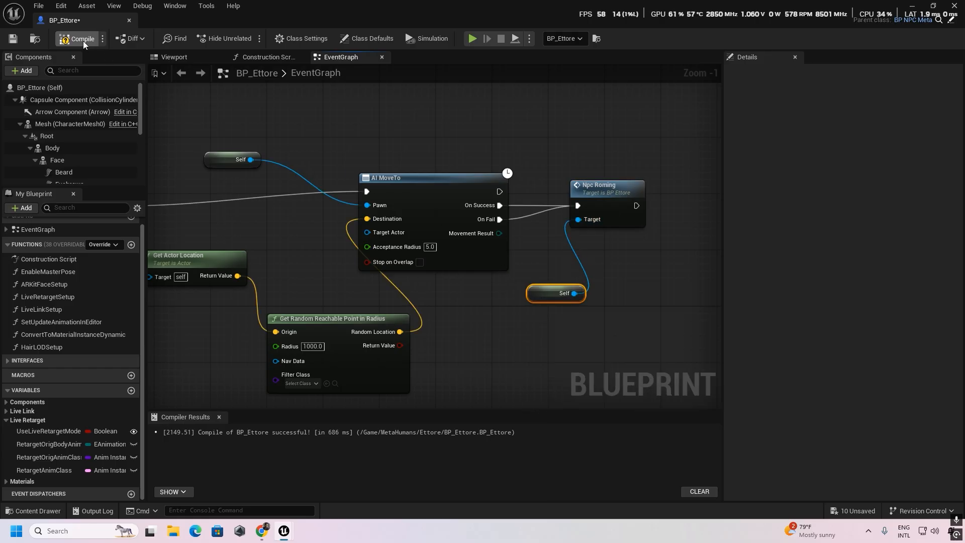
- Move Parent: BeginPlay below Hair LODSetup and call Npc Roming directly after it, aligned in line with it
right_drag(183, 397, 452, 342)
right_drag(361, 351, 460, 275)
right_drag(357, 302, 363, 238)
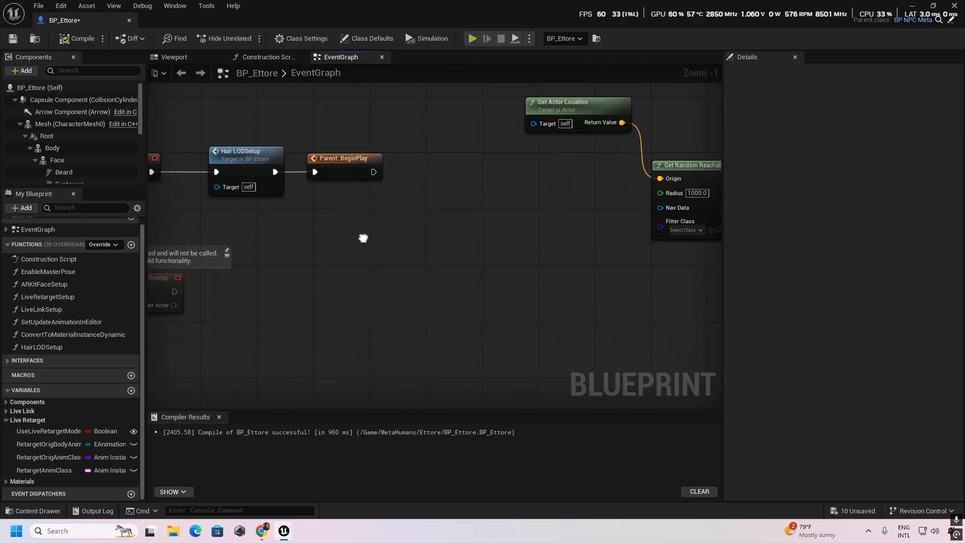
drag(332, 151, 373, 198)
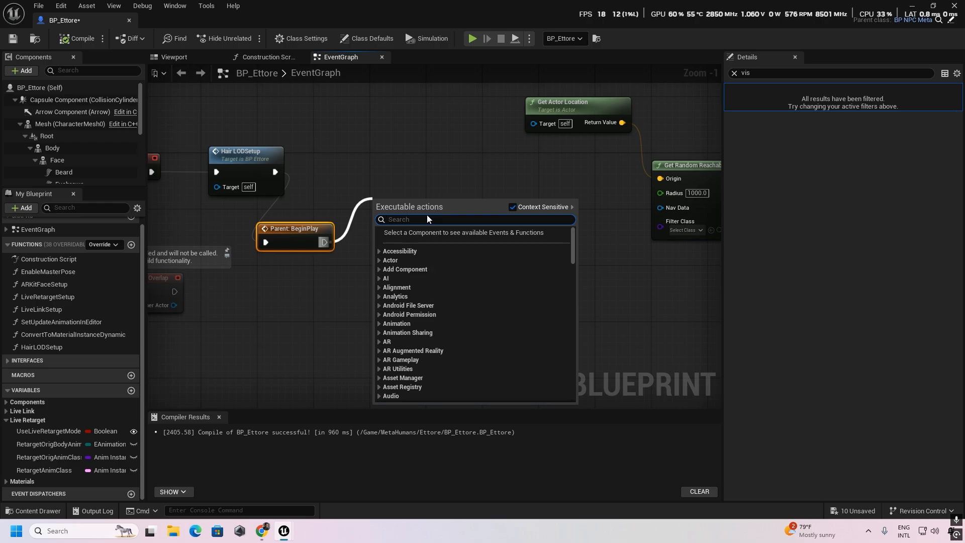
text(n)
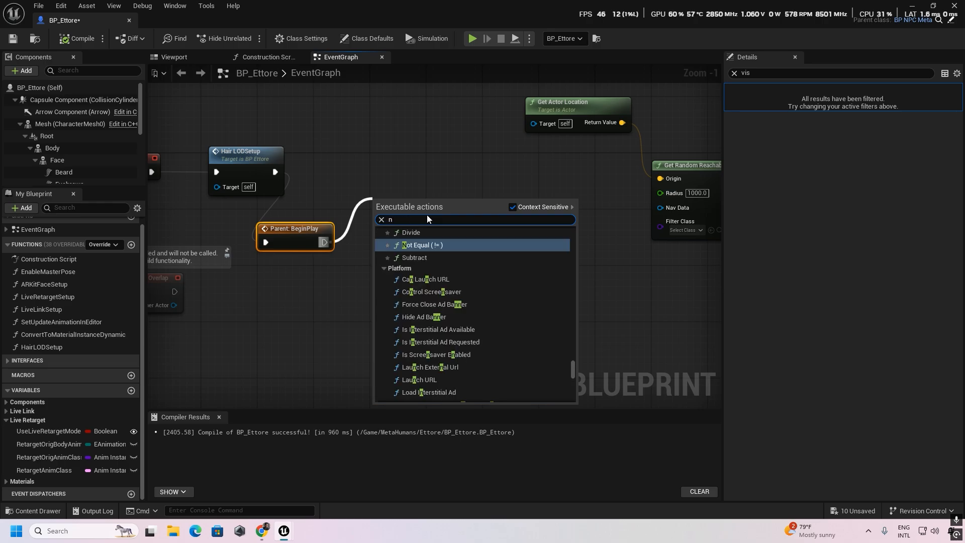
text(pc)
click(446, 243)
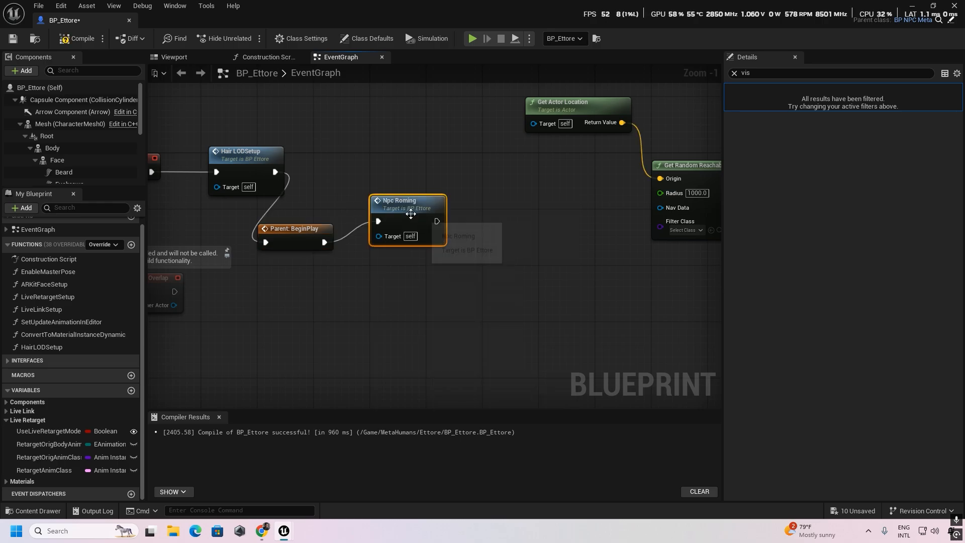
drag(413, 216, 414, 223)
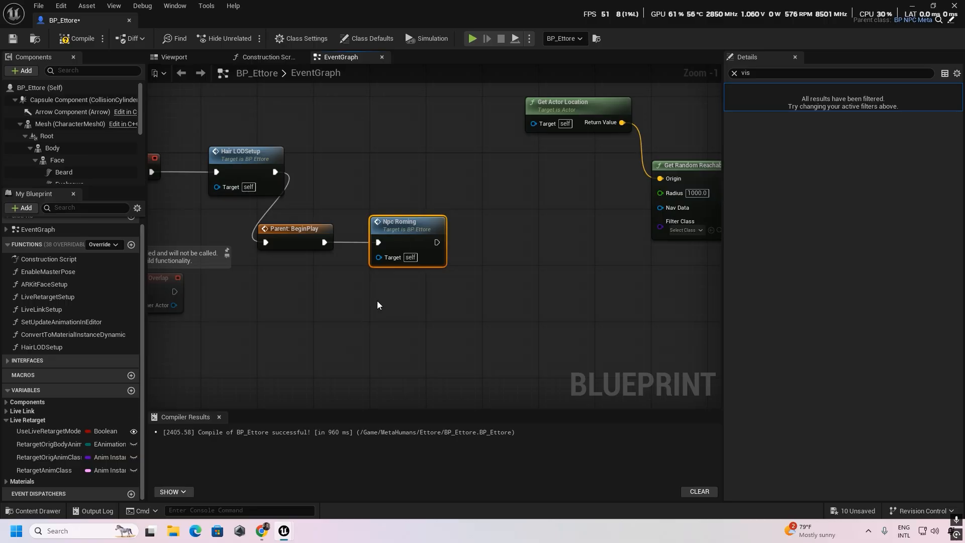
- Group the roaming nodes in a comment box titled npc_roming, move it clear of the BeginPlay chain, and compile
scroll(445, 289, down, 3)
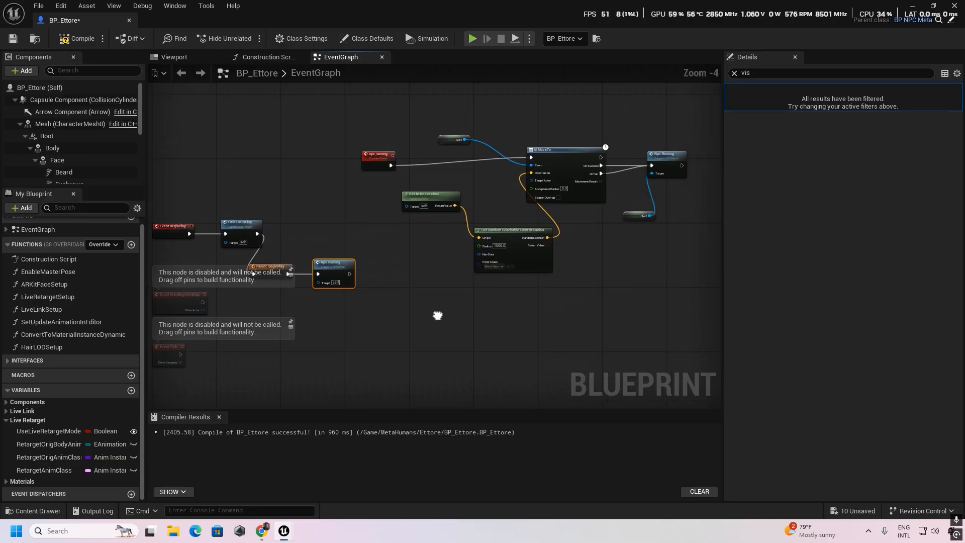
drag(325, 116, 692, 255)
key(c)
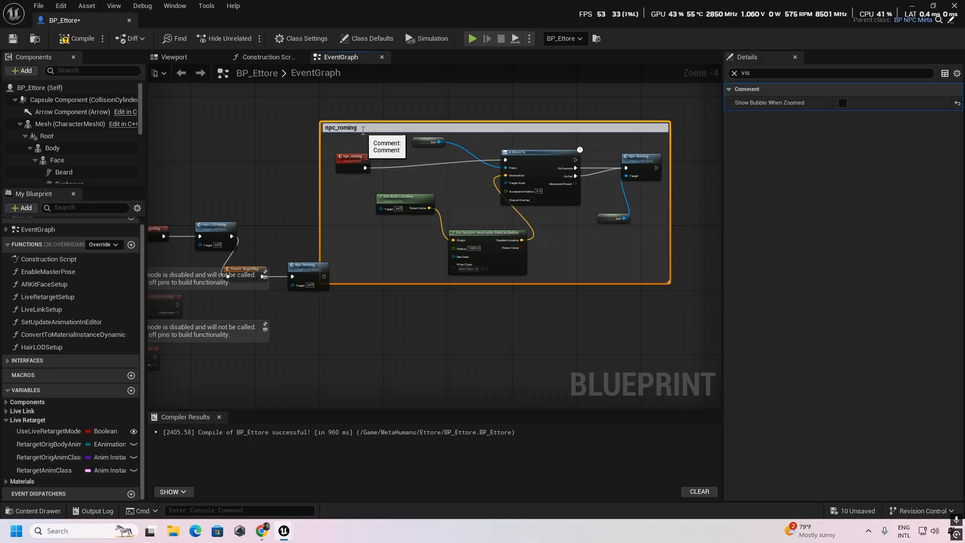
key(Return)
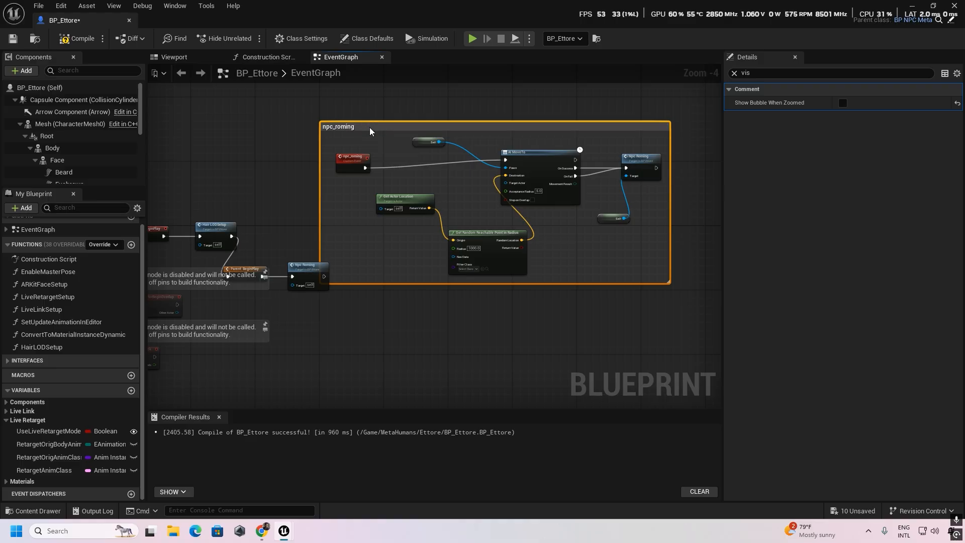
drag(370, 131, 386, 104)
right_drag(349, 340, 487, 336)
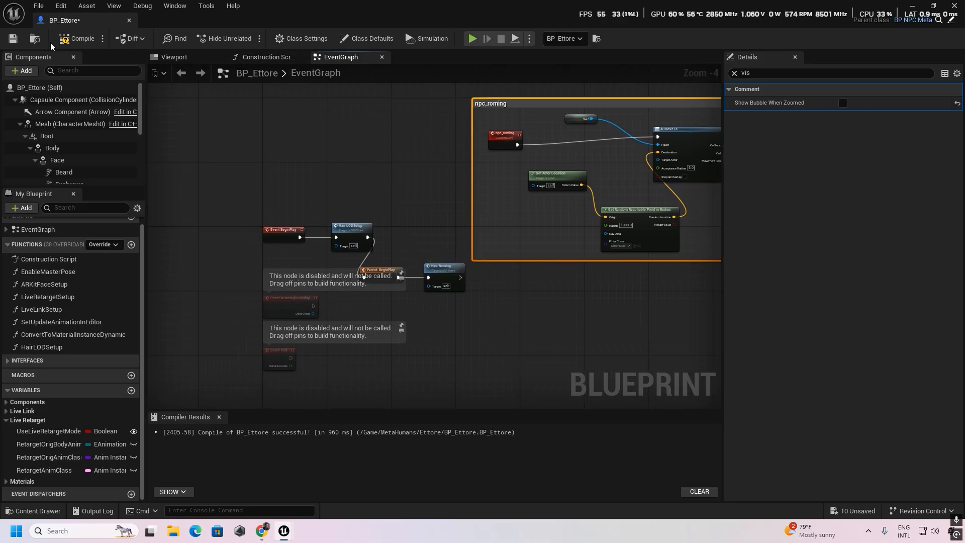
click(83, 41)
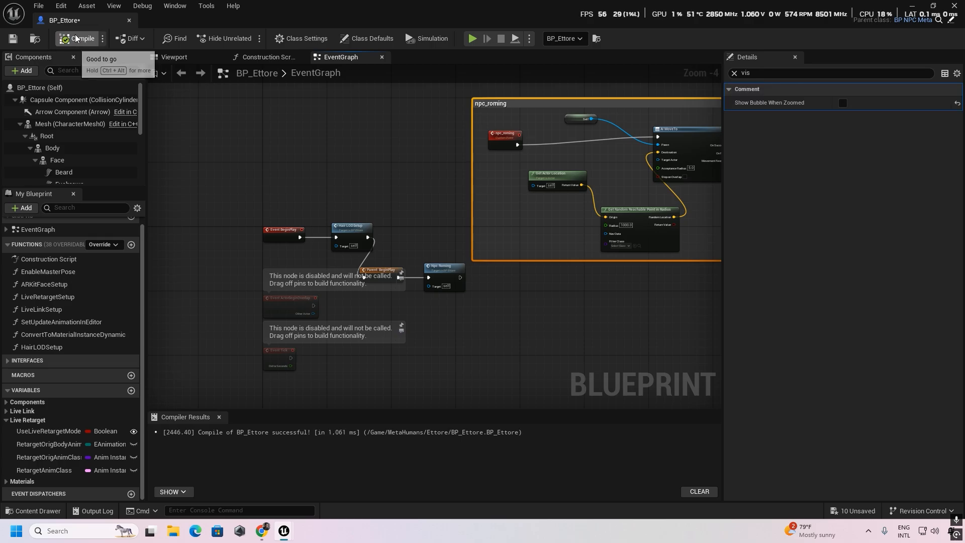
right_drag(551, 320, 386, 342)
- Return to the level and simulate it to check how BP_Ettore roams between points, ending the simulation
click(912, 6)
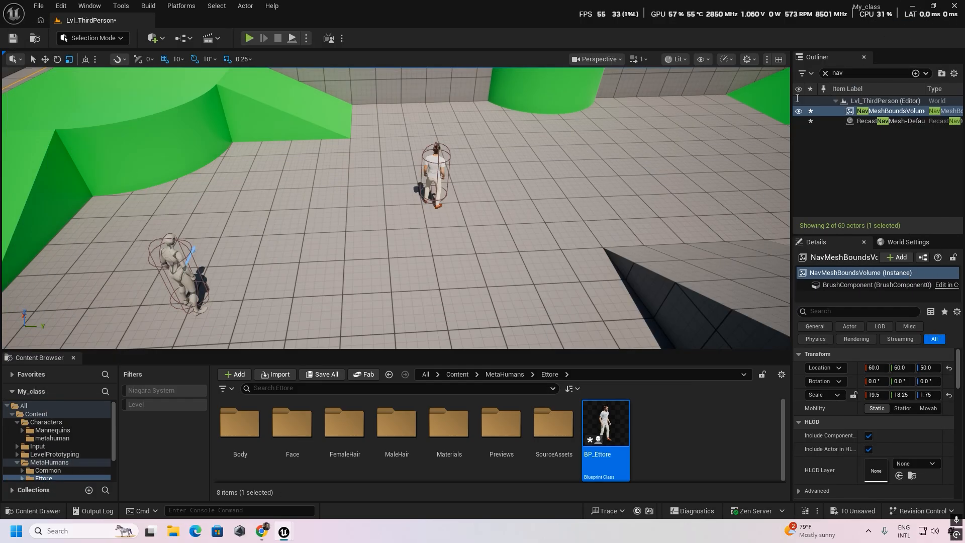
click(293, 38)
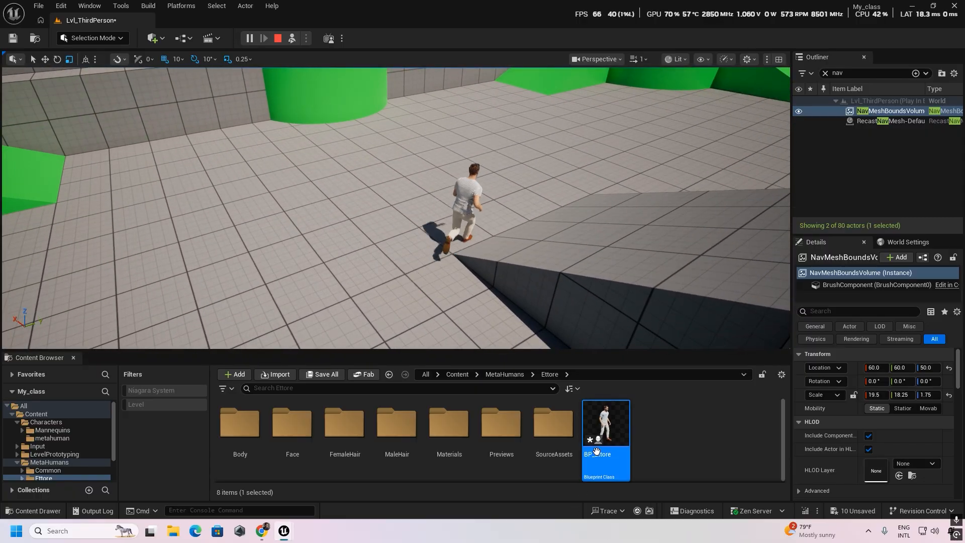
click(278, 38)
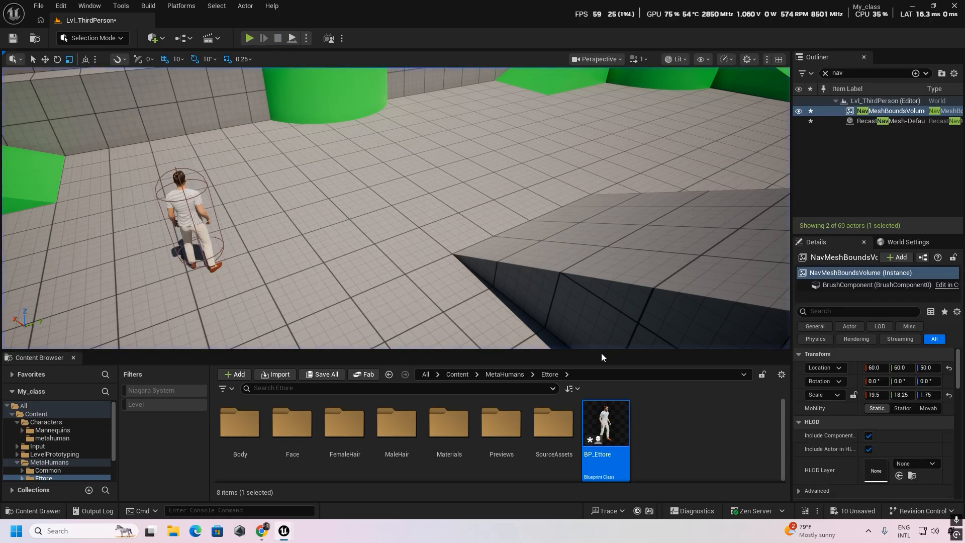
- Reopen BP_Ettore and insert a Delay node between AI MoveTo's On Success output and the Npc Roming call
double_click(611, 427)
scroll(452, 281, up, 5)
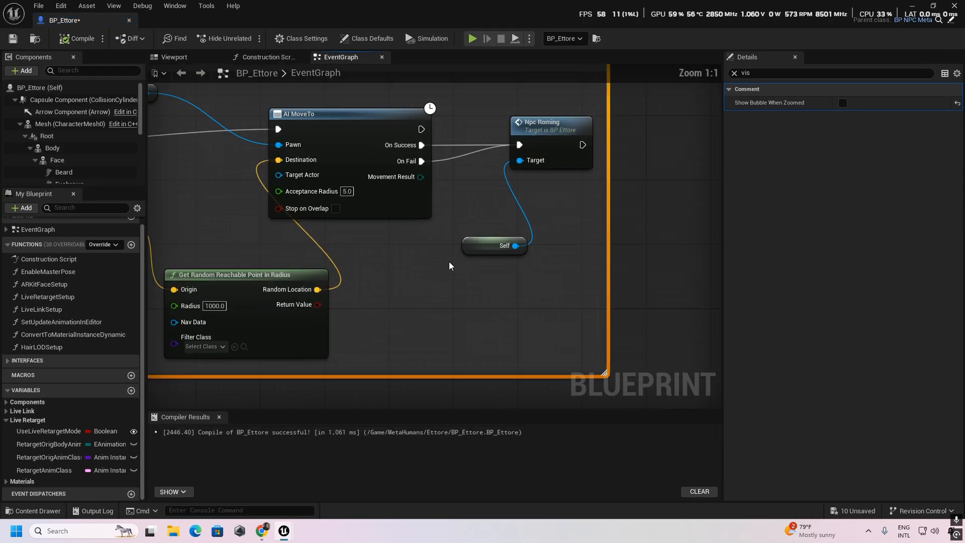
right_drag(463, 245, 394, 242)
drag(475, 171, 593, 163)
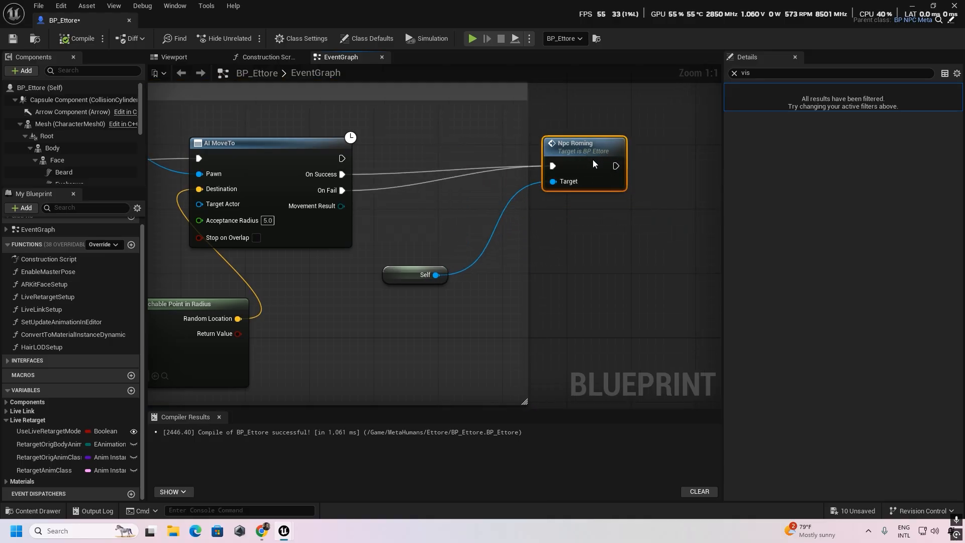
drag(341, 174, 454, 158)
text(delay)
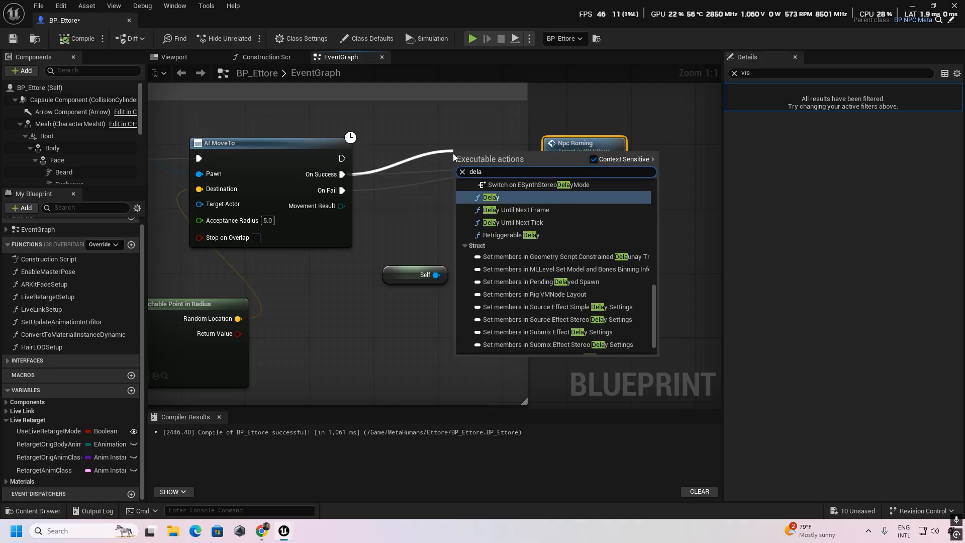
click(463, 196)
drag(492, 159, 444, 151)
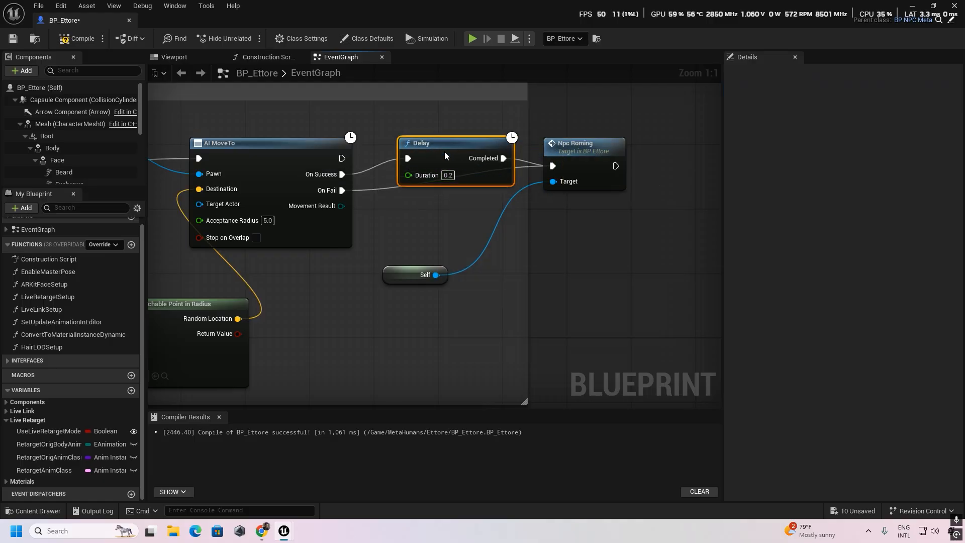
- Set the Delay duration to 2.0, route AI MoveTo's On Fail output into the same Delay, and compile
click(449, 175)
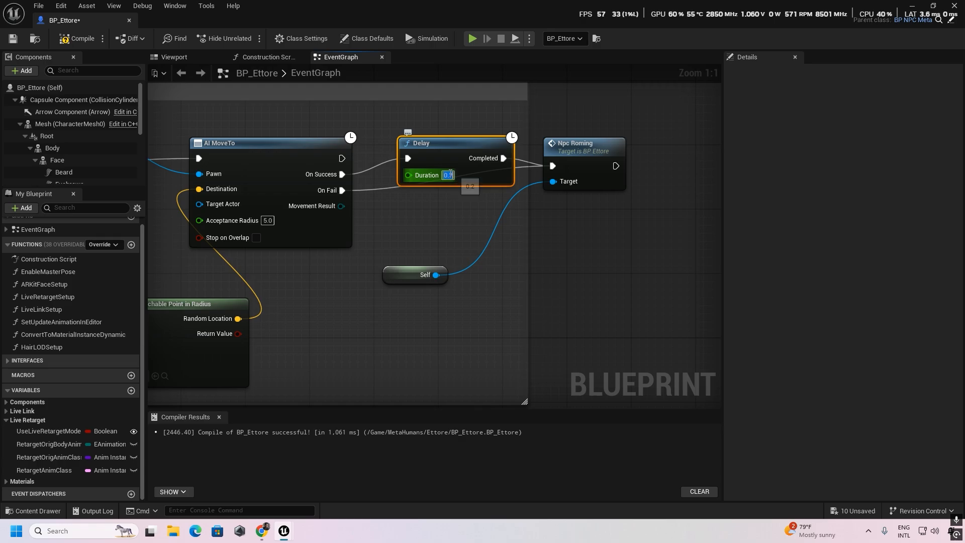
text(2)
key(Return)
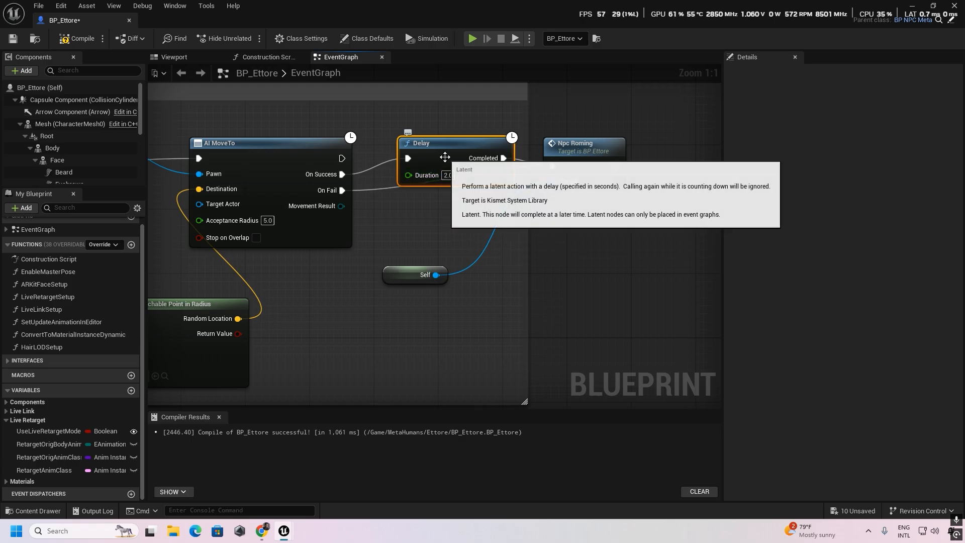
drag(354, 191, 407, 159)
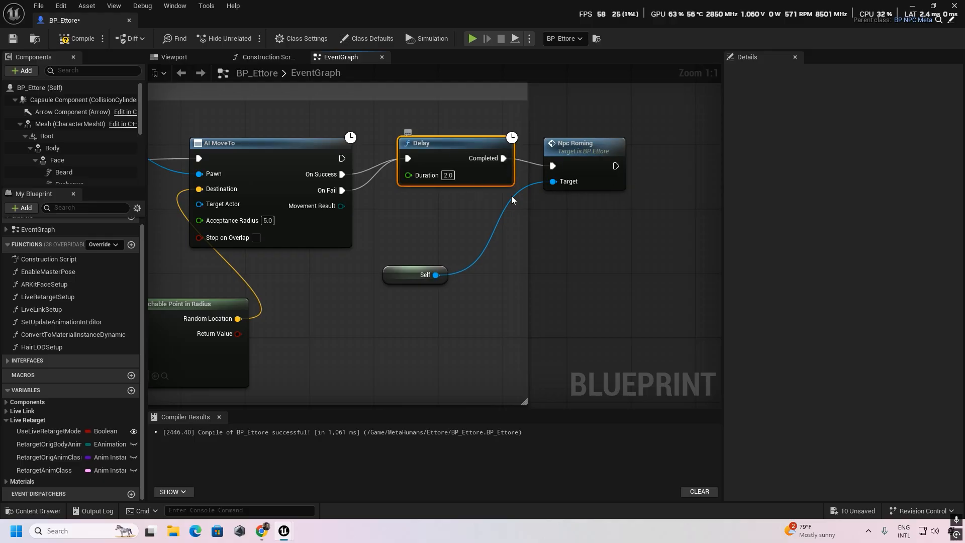
click(78, 38)
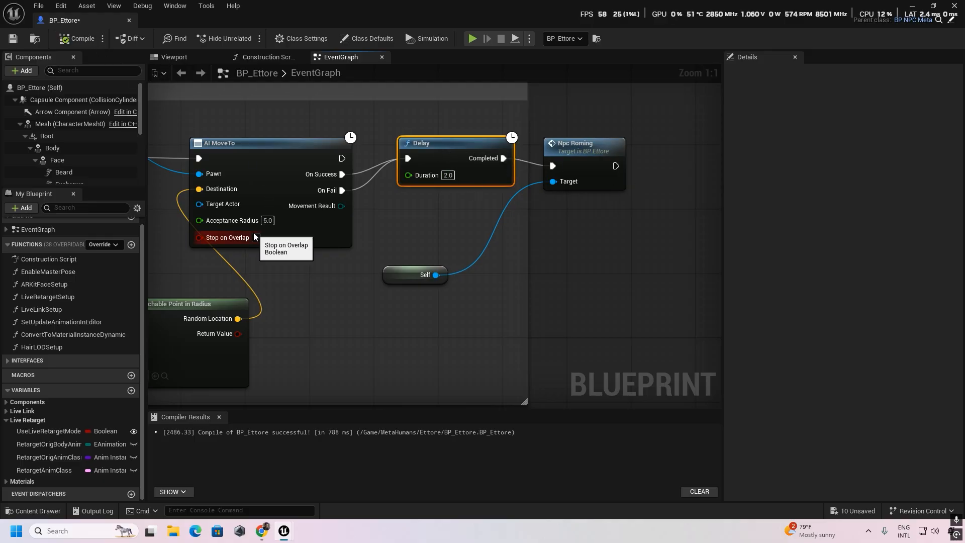
- Simulate the level again to check BP_Ettore's pauses between destinations, and stop the simulation
click(910, 6)
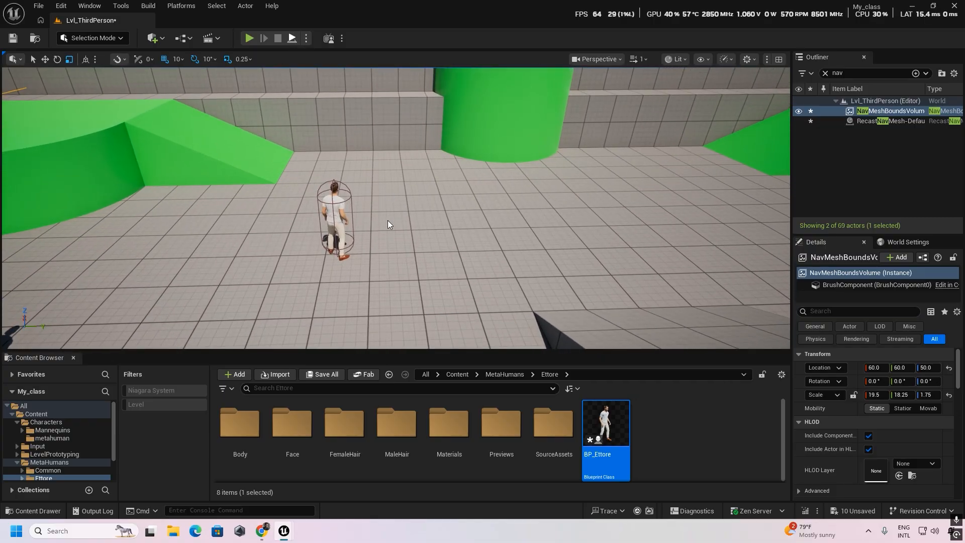
key(alt+p)
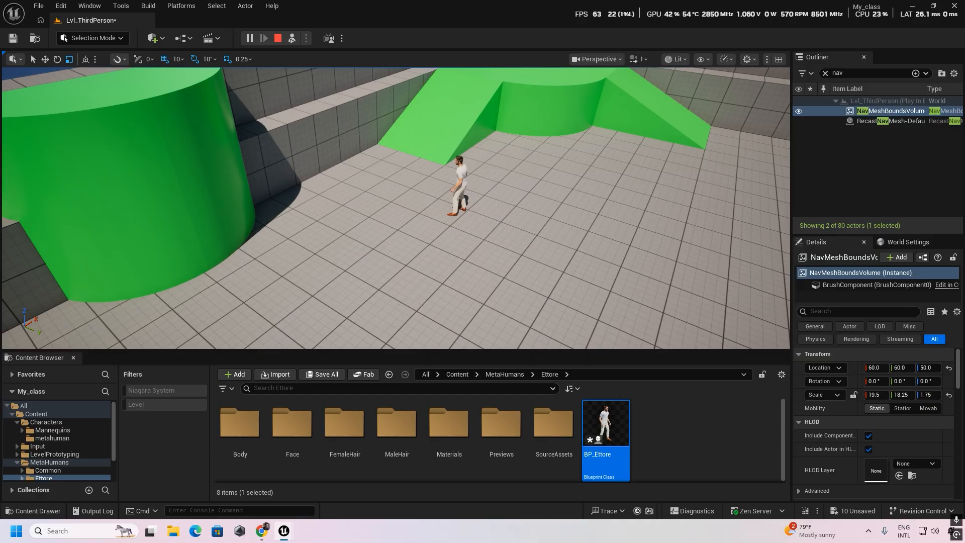
right_drag(396, 208, 366, 186)
click(277, 38)
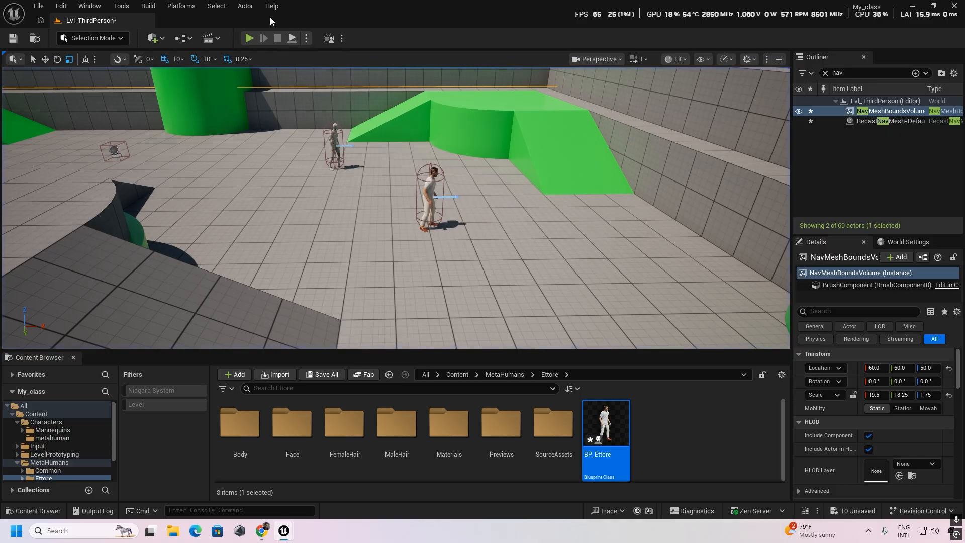
- Play the level and run the player character around BP_Ettore to check how the NPC roams and pauses during gameplay
click(249, 38)
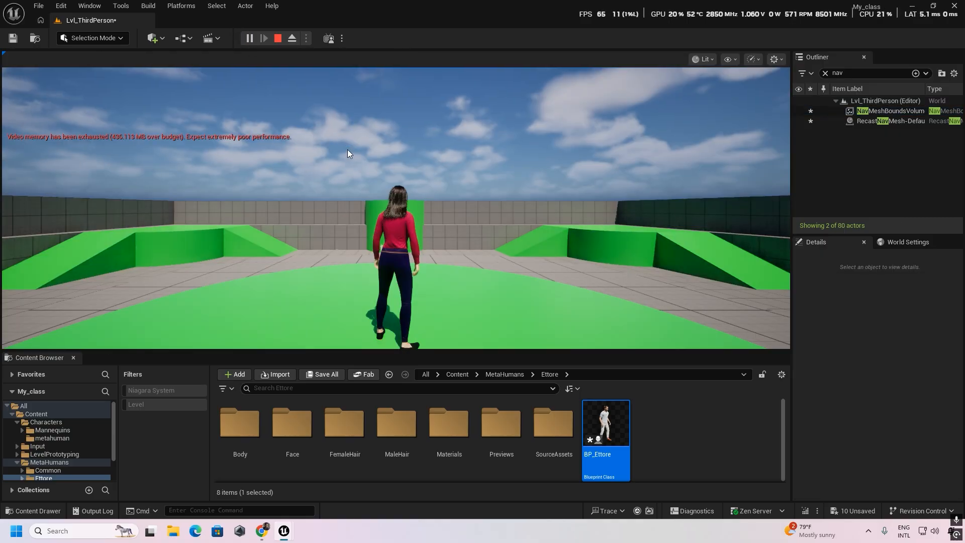
click(348, 149)
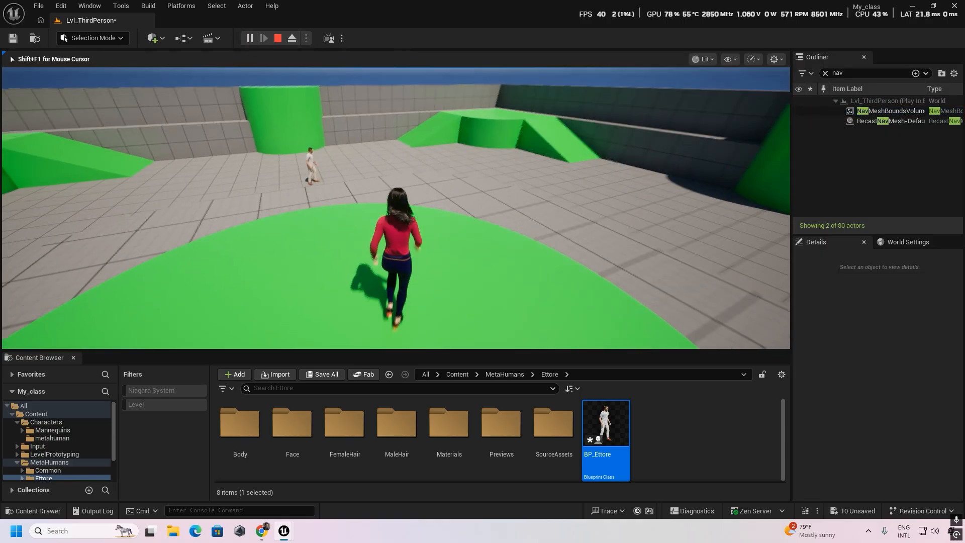
key(w)
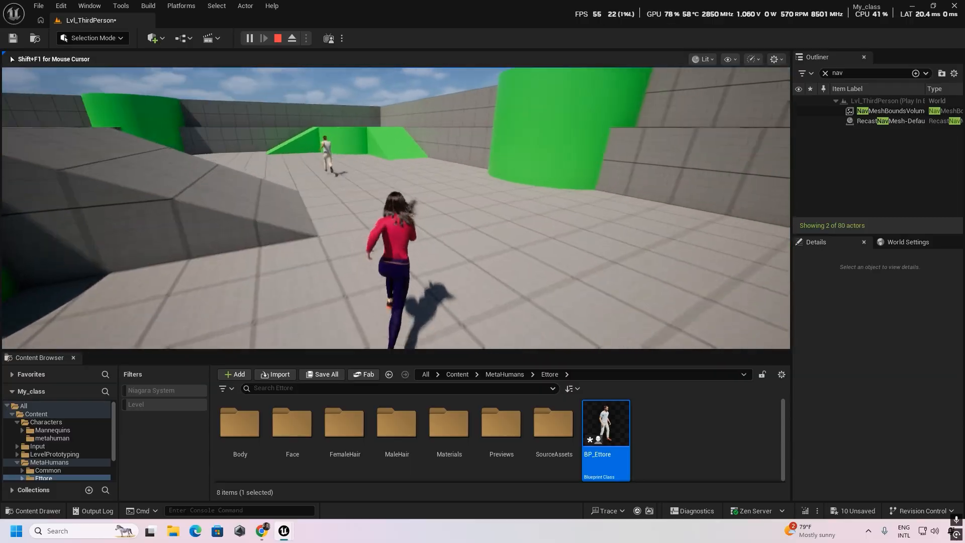
key(a)
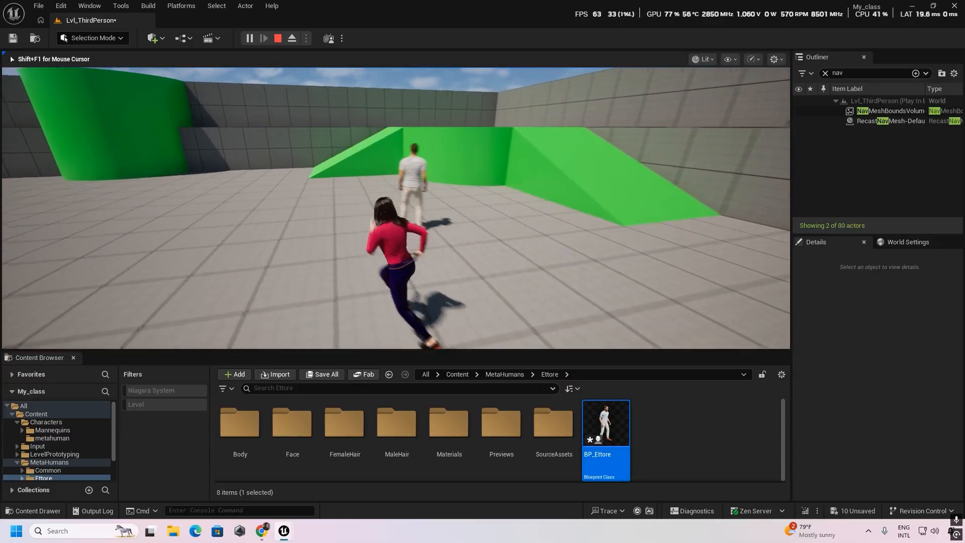
key(s)
key(d)
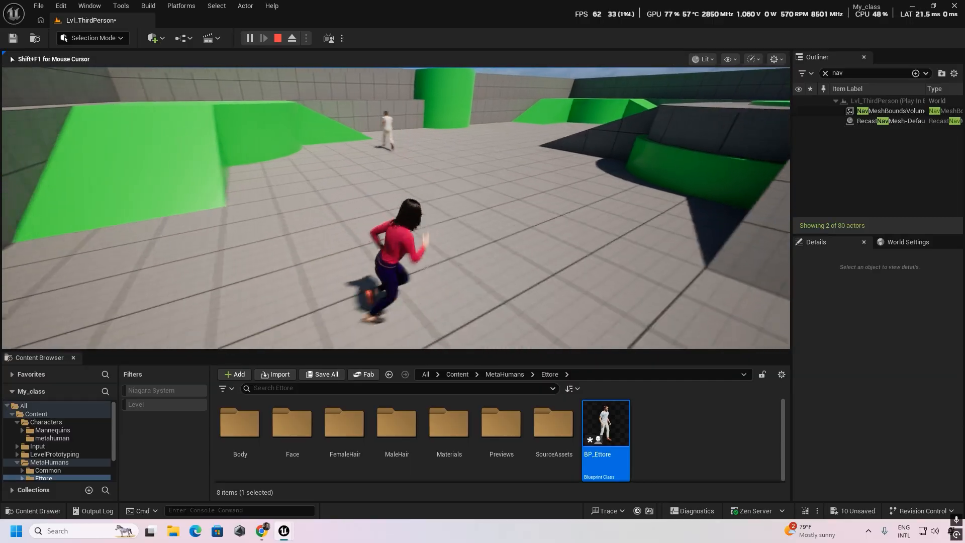
key(w)
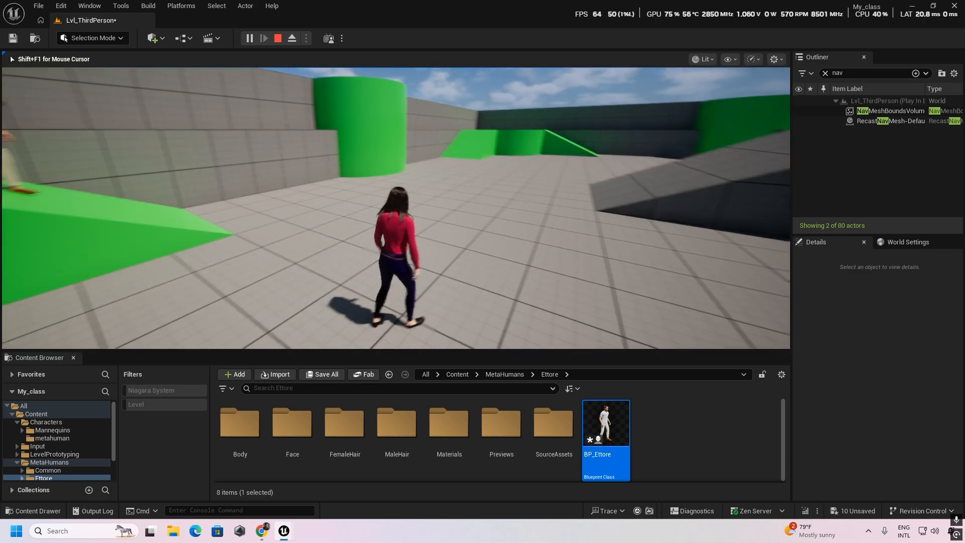
key(d)
key(w)
key(s)
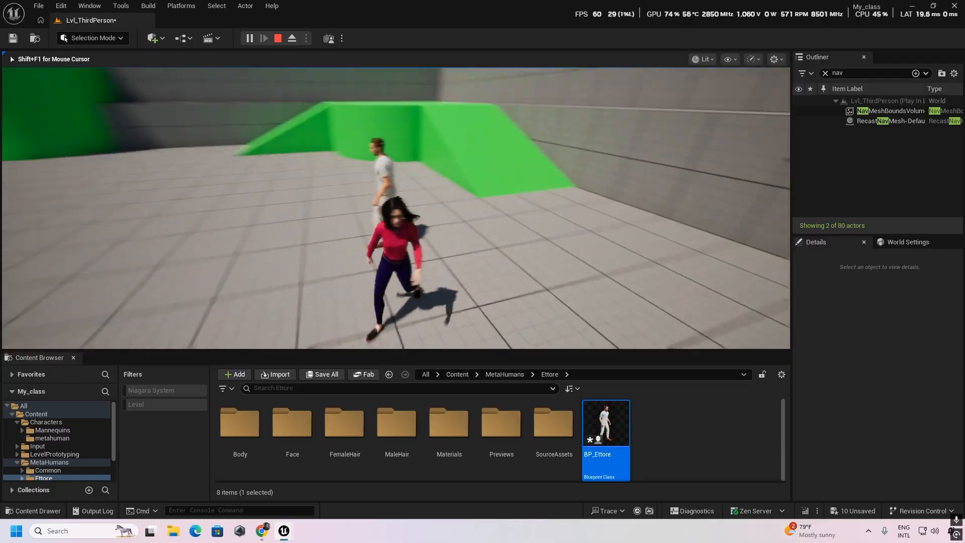
key(a)
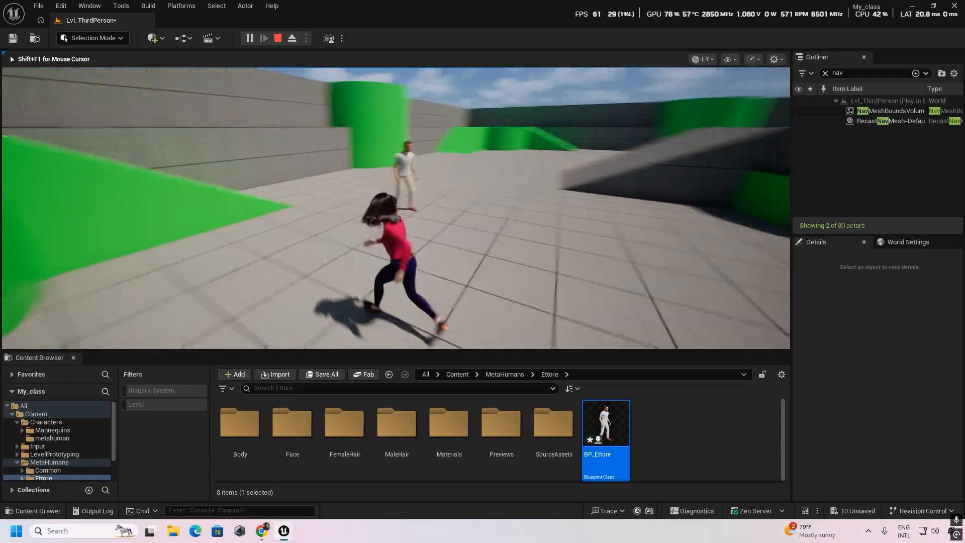
key(w)
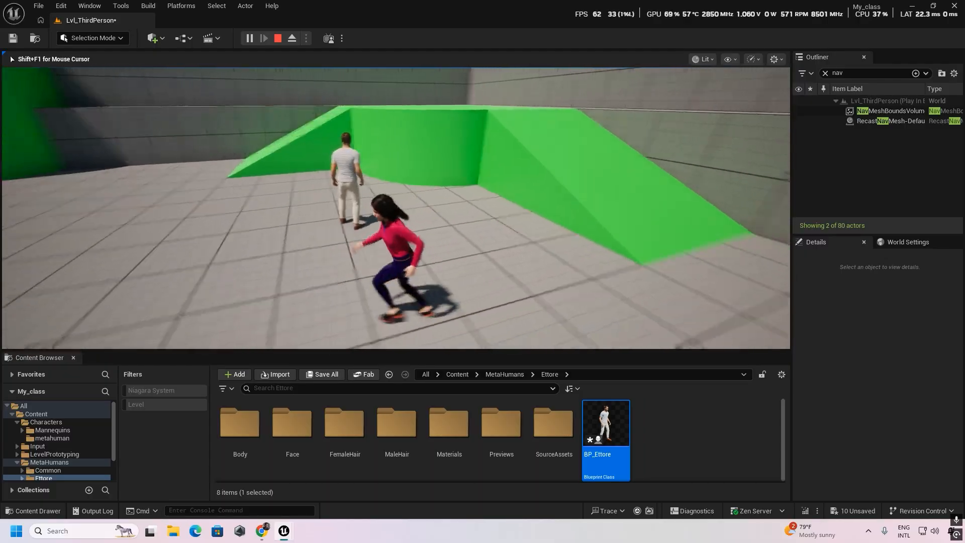